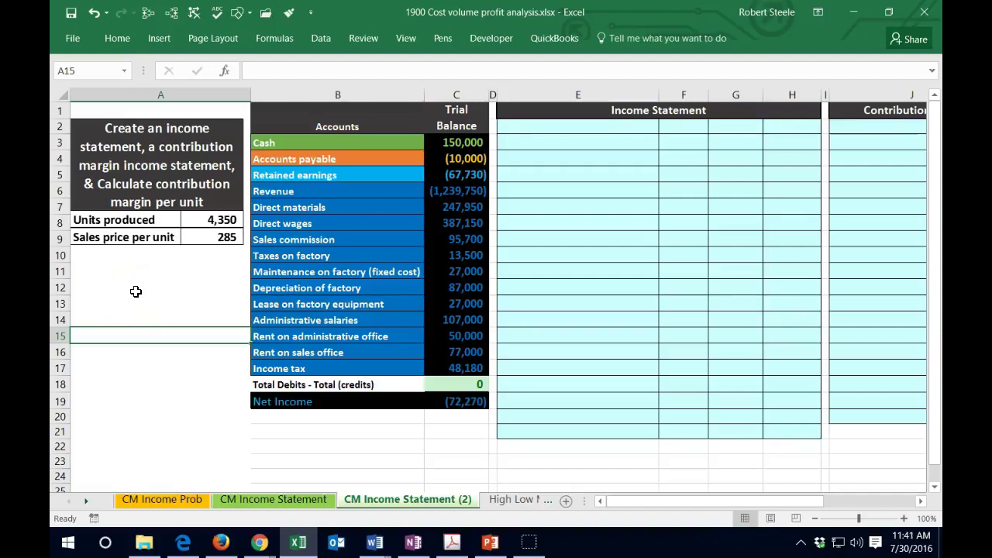
Step: Examine the blank Income Statement and Contribution Margin Income Statement areas alongside the trial balance accounts from Revenue to Income tax
click(237, 284)
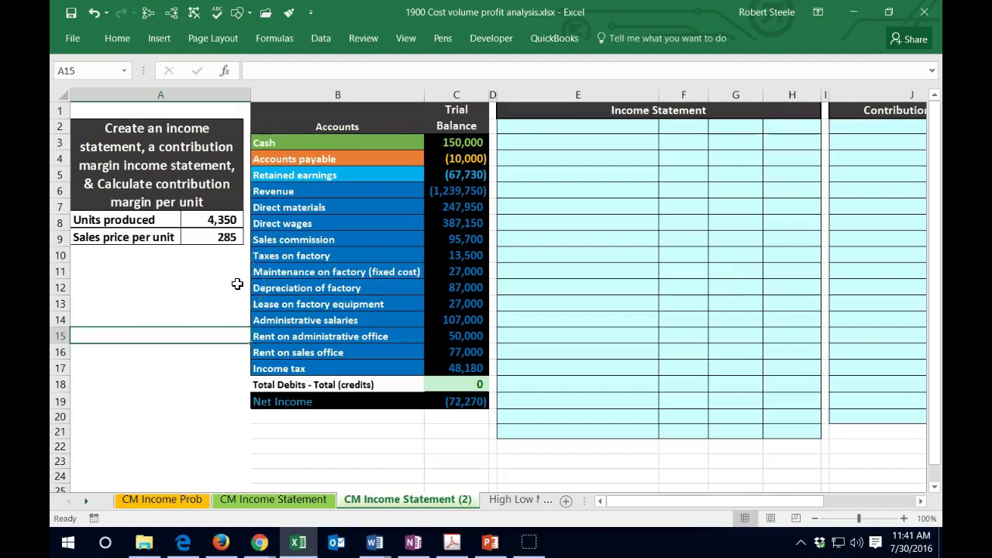
click(550, 112)
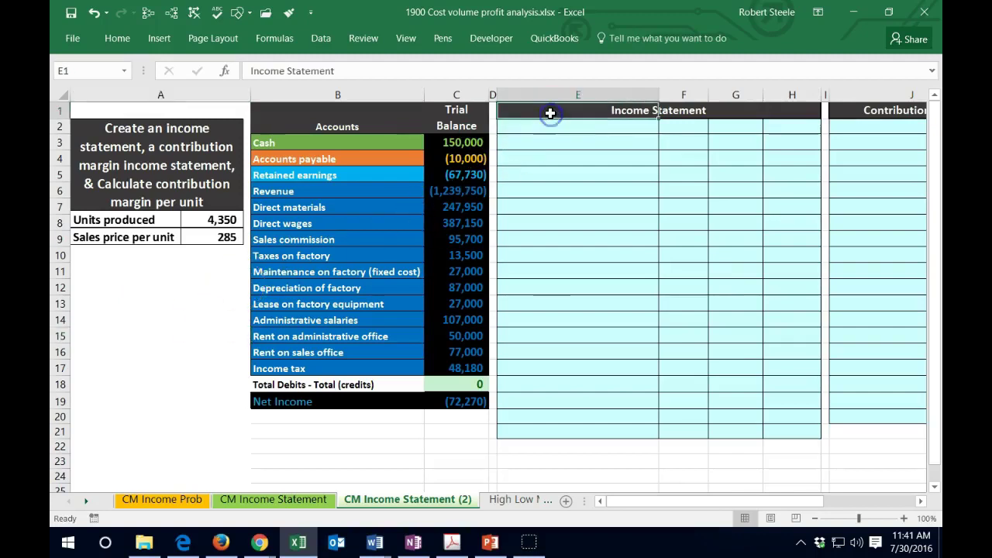
click(553, 155)
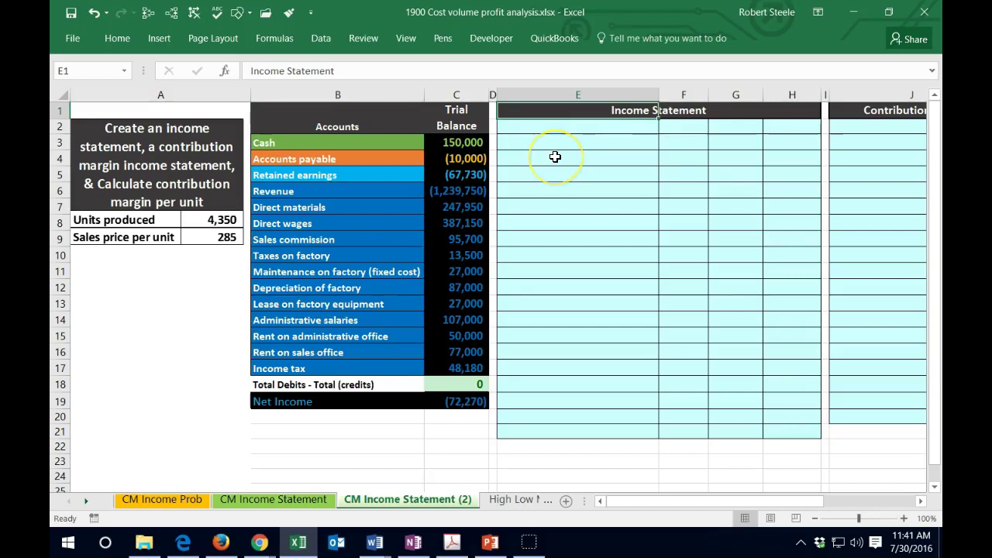
key(Down)
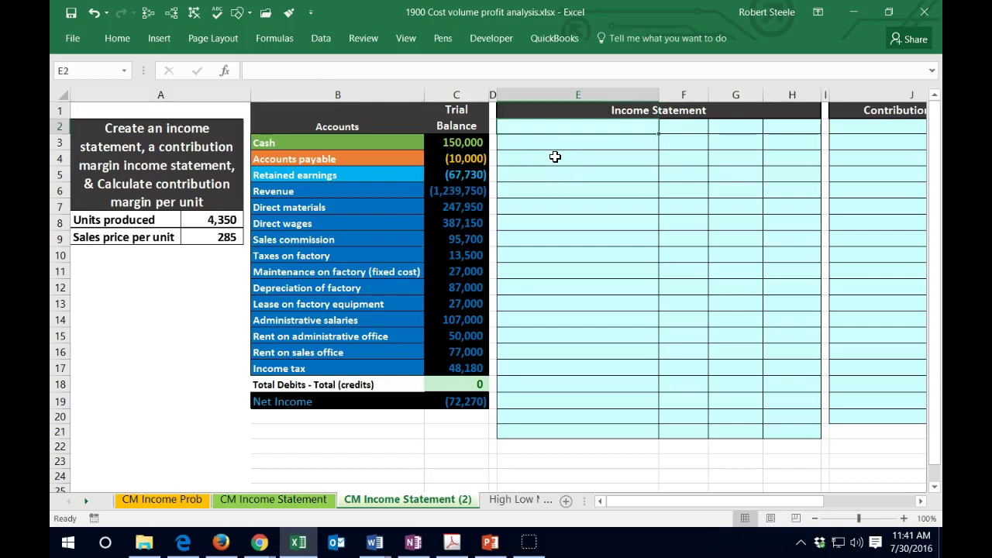
key(Right)
key(Right)
key(Right)
key(Right)
key(Right)
key(Right)
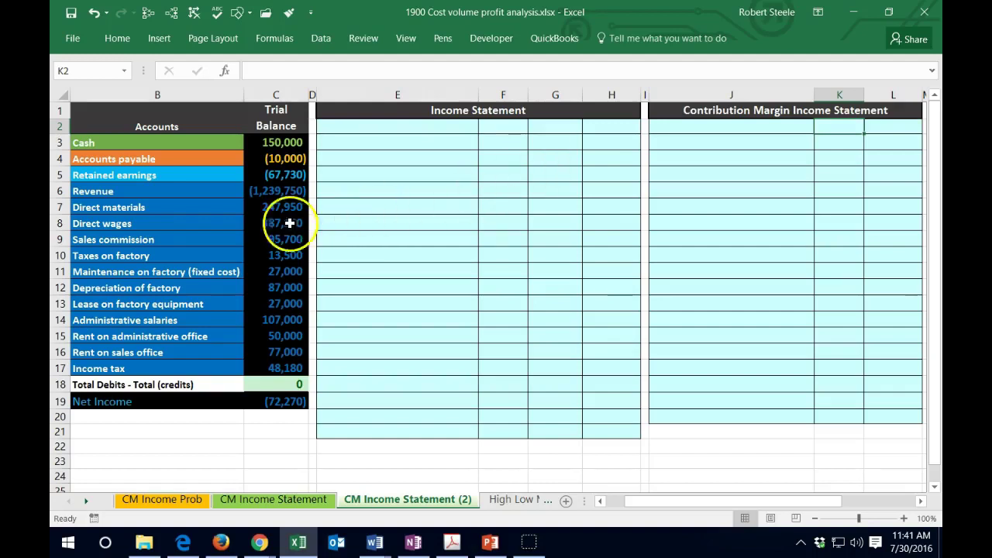
drag(129, 193, 284, 368)
drag(379, 361, 381, 355)
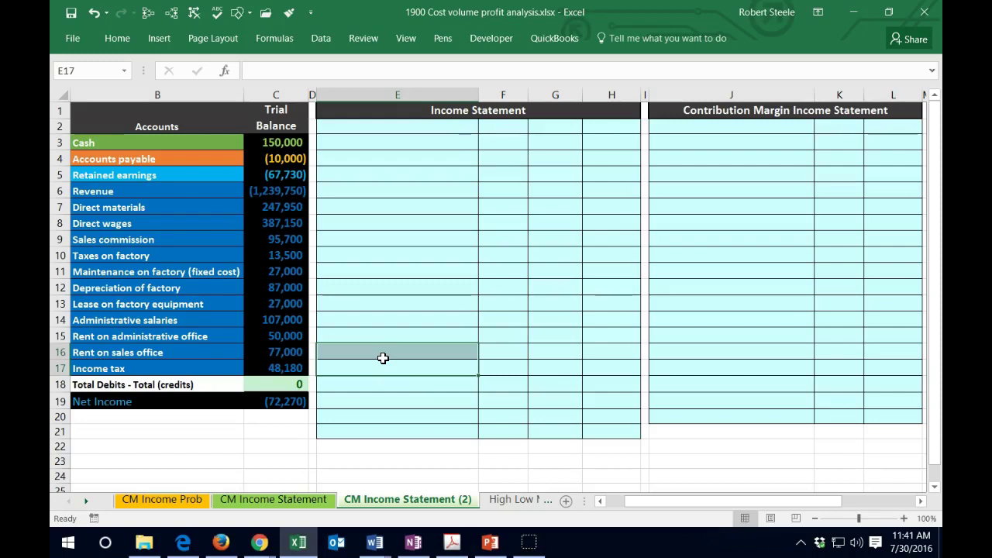
key(Right)
key(Right)
key(Right)
key(Right)
key(Right)
key(Right)
key(Right)
key(Right)
key(Right)
key(Right)
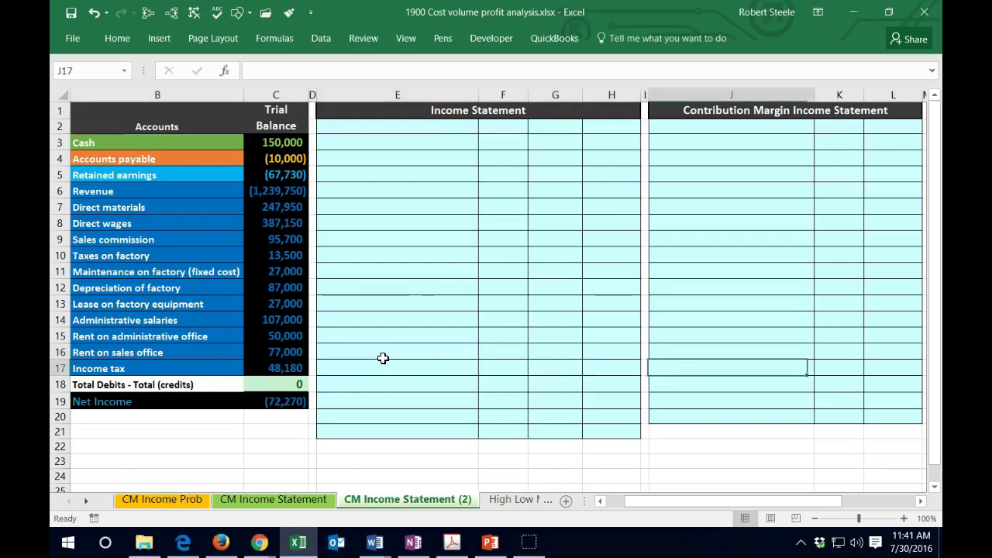
Step: Examine the blank Contribution Margin per unit area, and return to the trial balance accounts in B6:C17
click(665, 135)
key(Right)
key(Right)
key(Right)
key(Right)
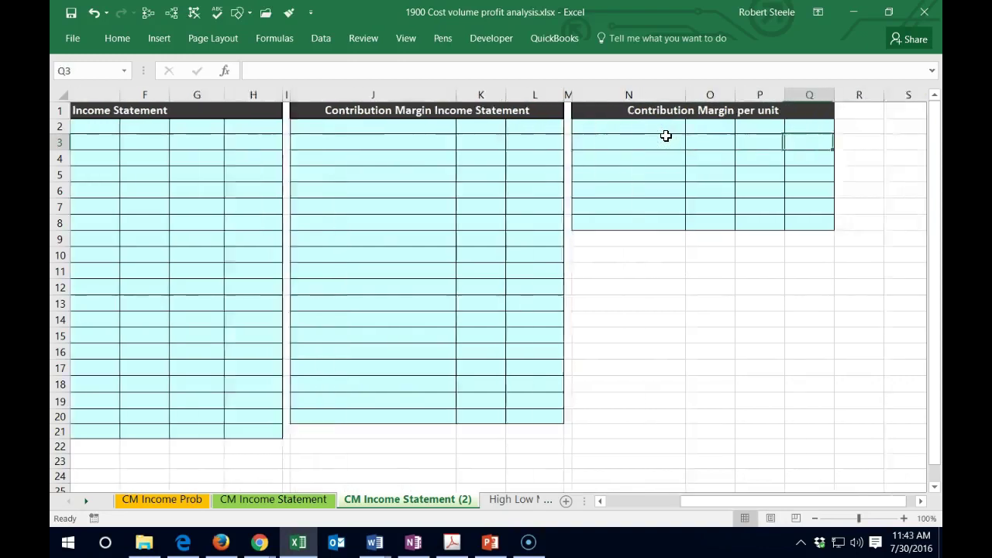
key(Left)
key(Left)
key(Left)
key(Left)
key(Left)
key(Left)
key(Left)
key(Left)
key(Left)
key(Left)
key(Left)
key(Left)
key(Left)
key(Left)
key(Left)
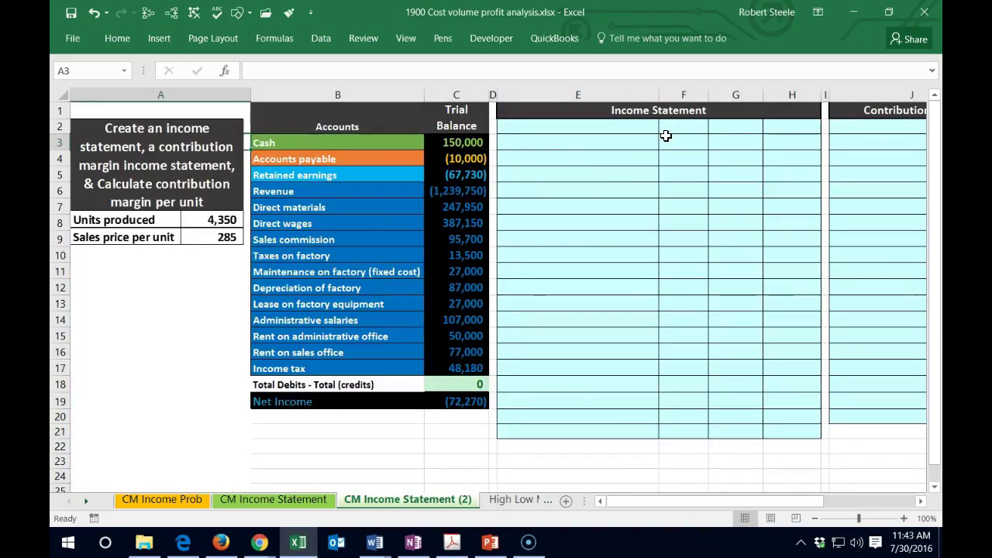
drag(266, 143, 469, 373)
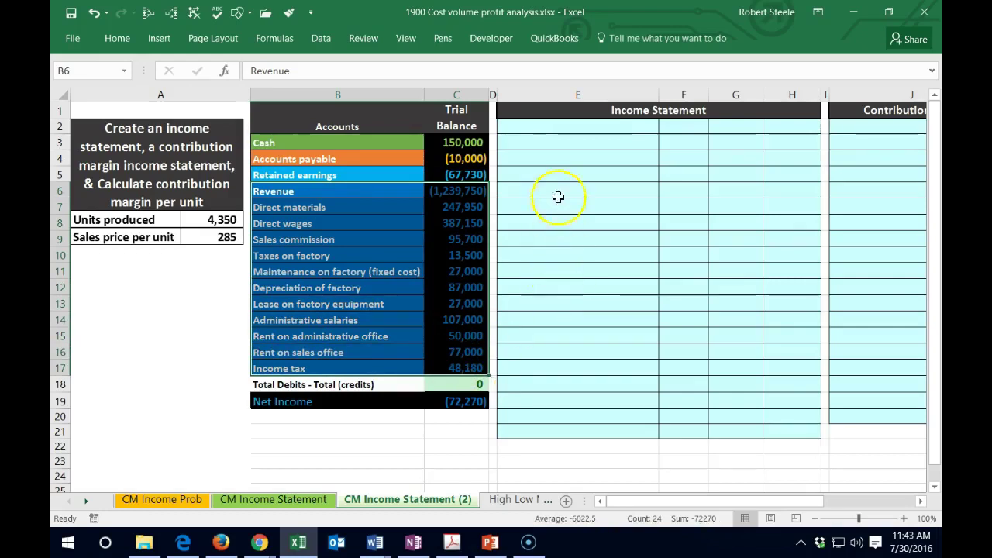
Step: Label the first income statement line in E2 by linking it to the Revenue account name with =B6
click(544, 127)
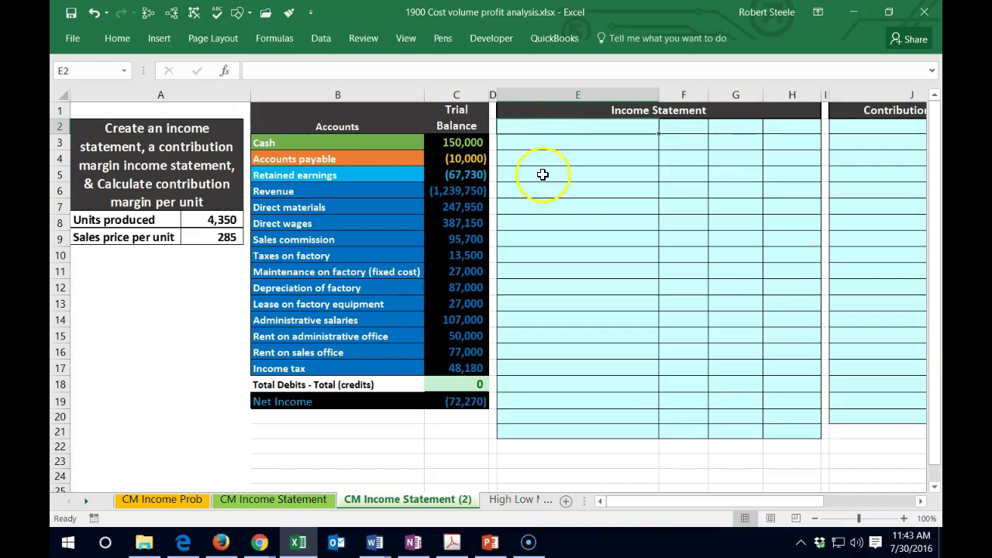
text(Revenue)
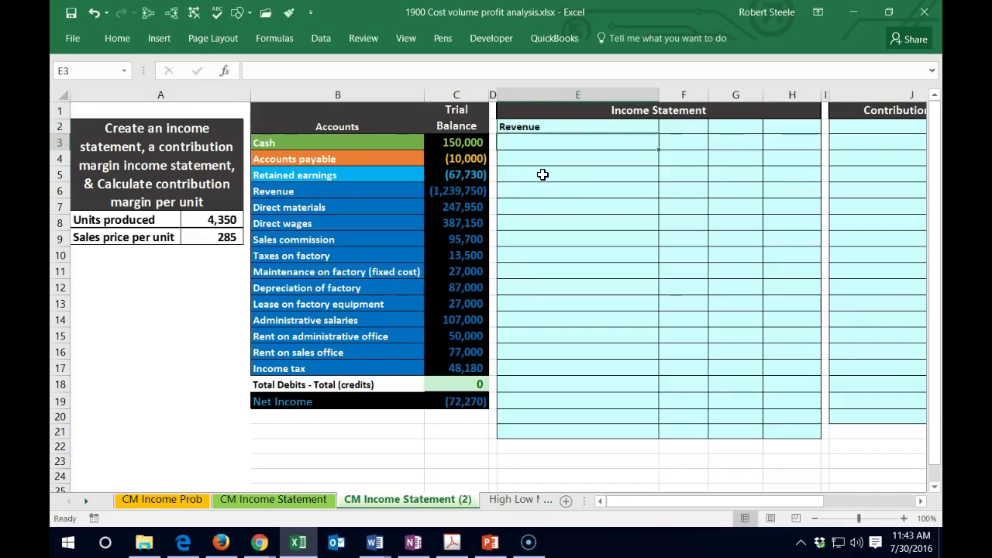
key(Escape)
text(=)
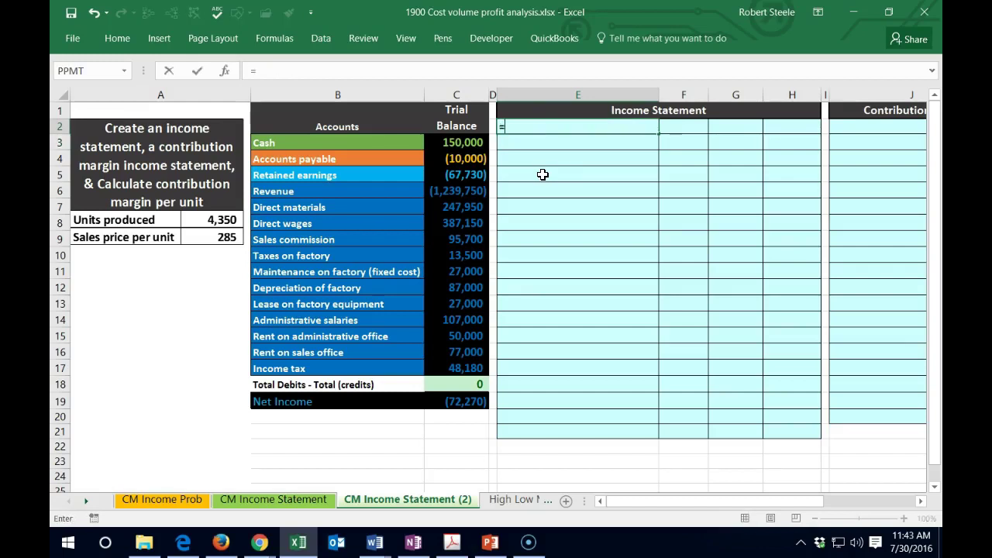
click(300, 190)
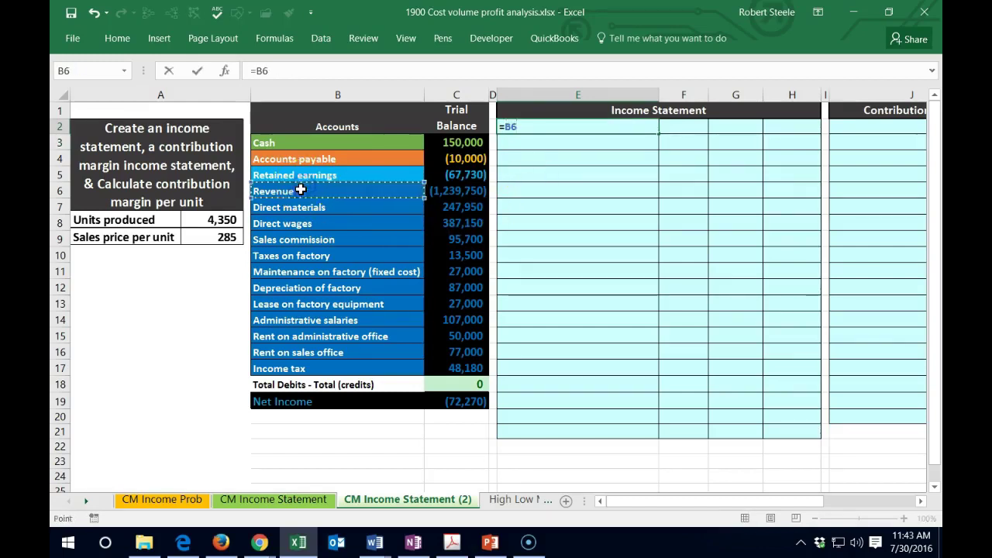
key(Return)
Step: Bring the revenue amount into H2 of the income statement as the negative of trial balance cell C6
key(Right)
key(Right)
key(Right)
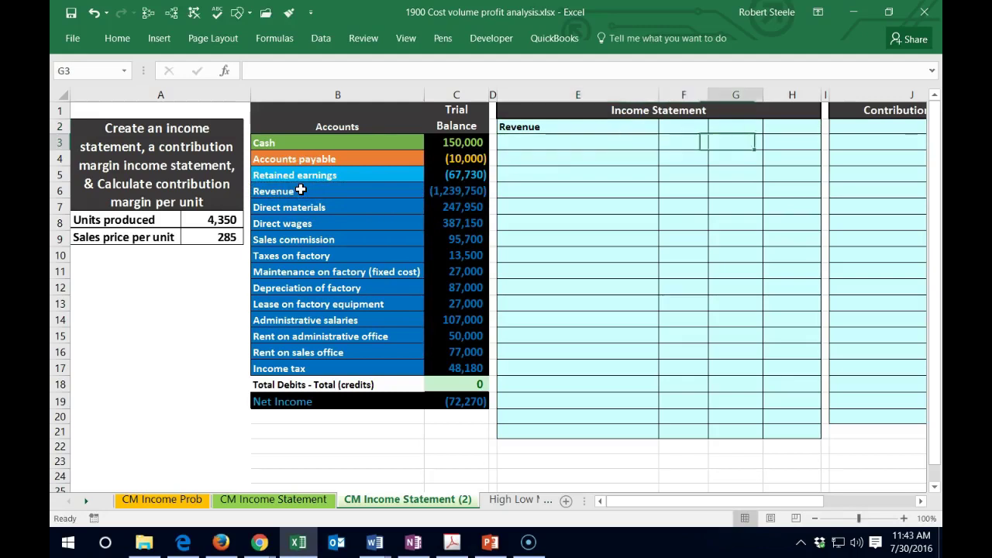
key(Up)
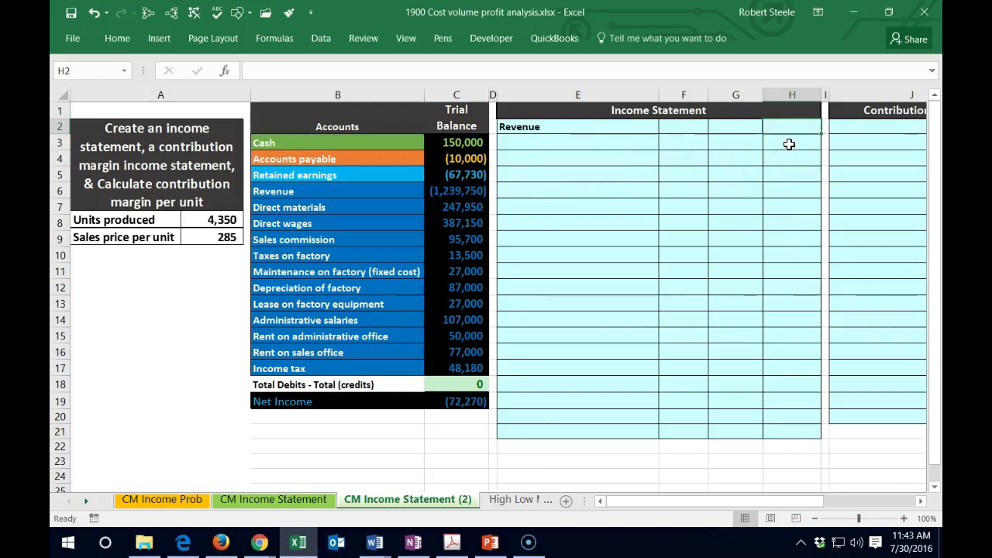
text(-)
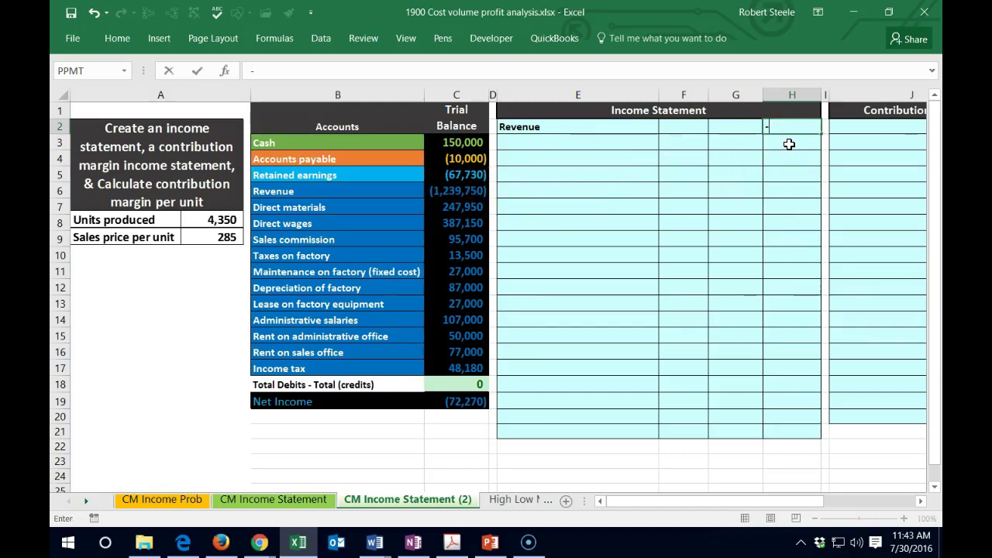
click(469, 192)
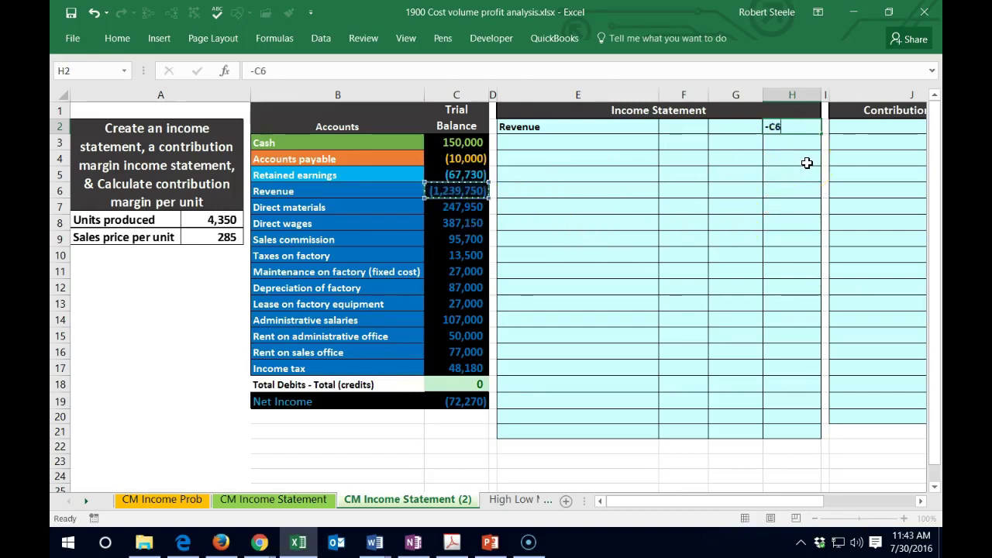
key(Return)
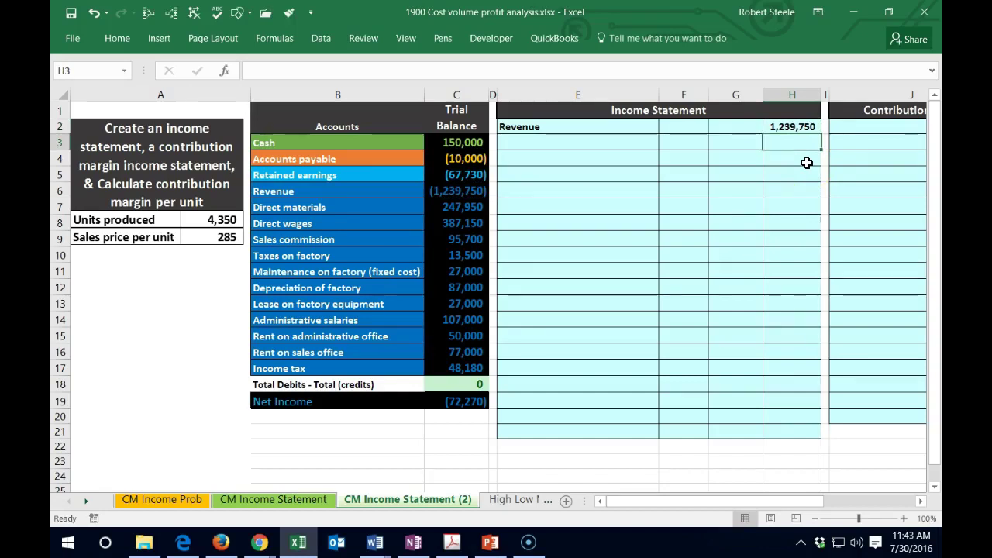
Step: Enter the heading "Cost of goods sold:" in E3 below Revenue
key(Left)
key(Left)
key(Left)
text(C)
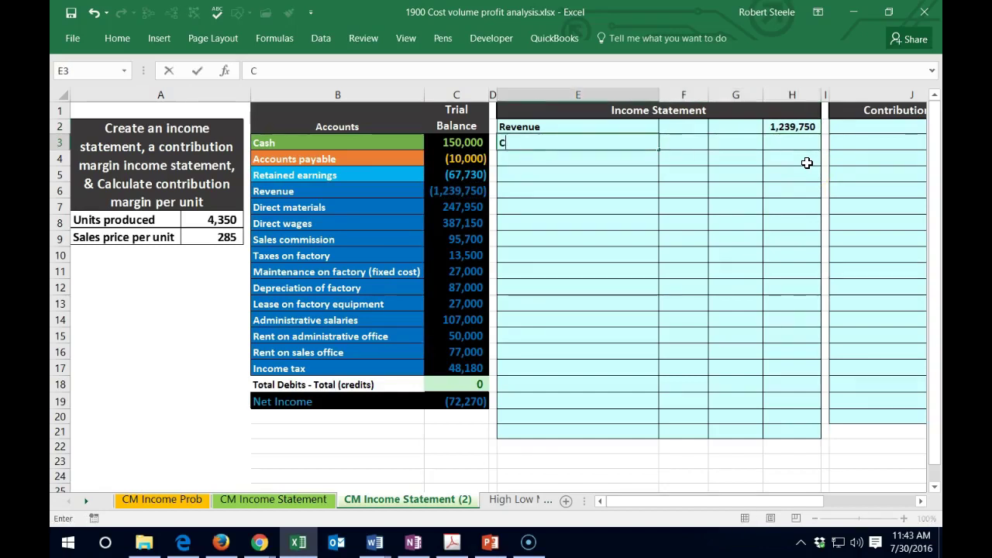
text(ost of good)
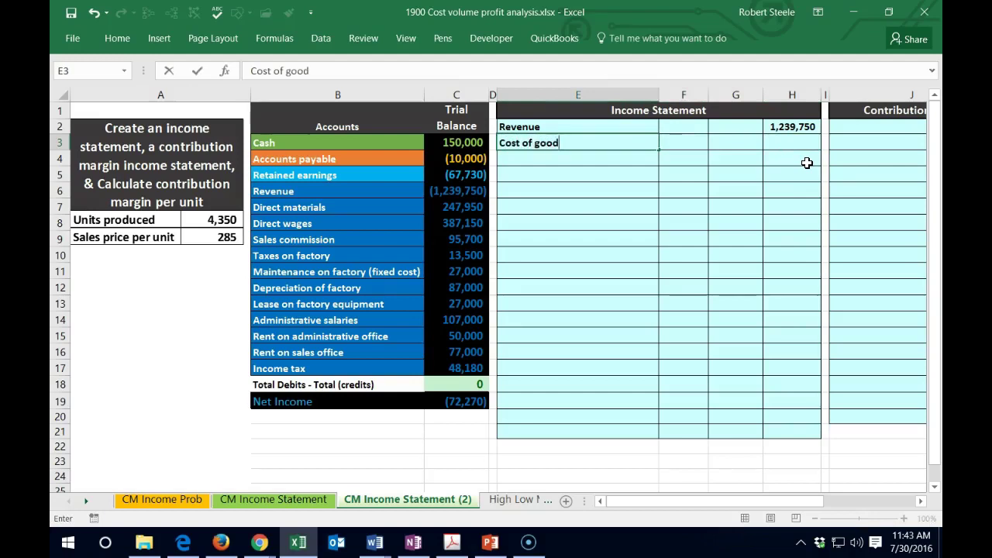
text(ss)
key(BackSpace)
text(sold:)
key(Return)
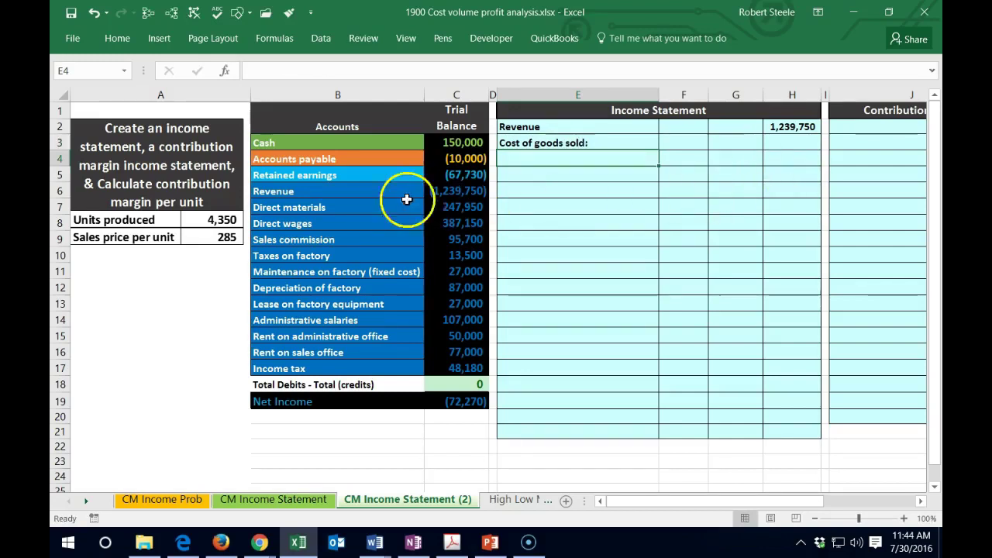
Step: Inspect which trial balance cells the Net Income formula in C19 adds up
click(358, 191)
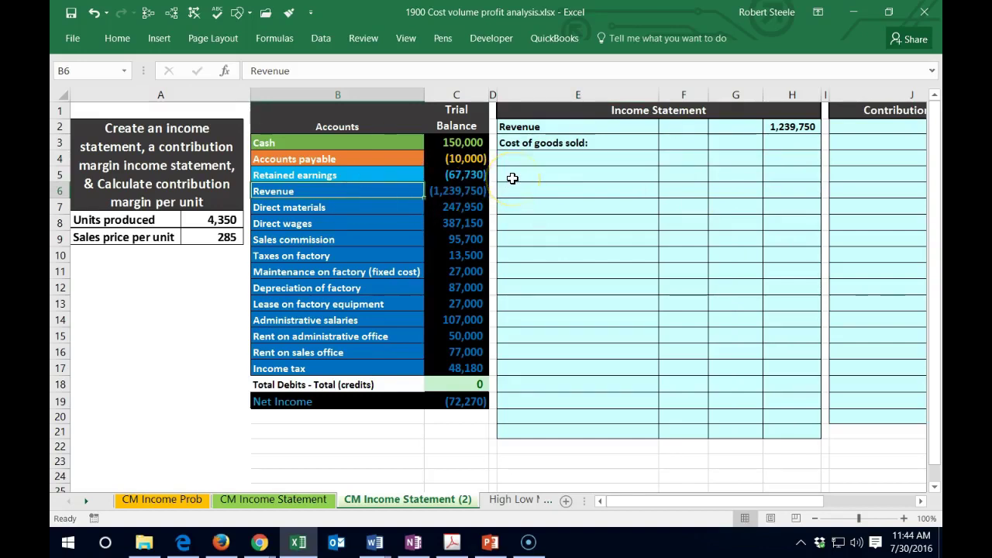
click(468, 400)
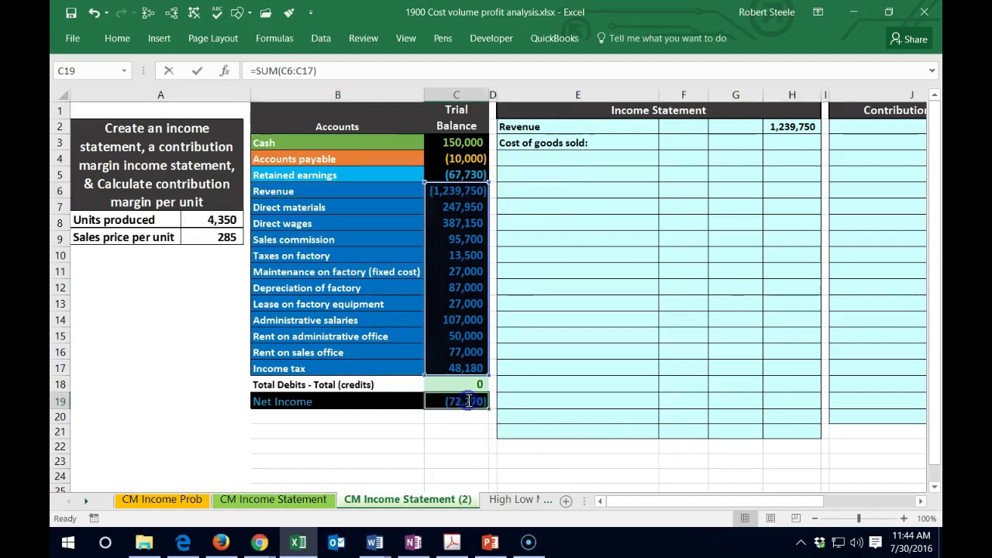
key(Return)
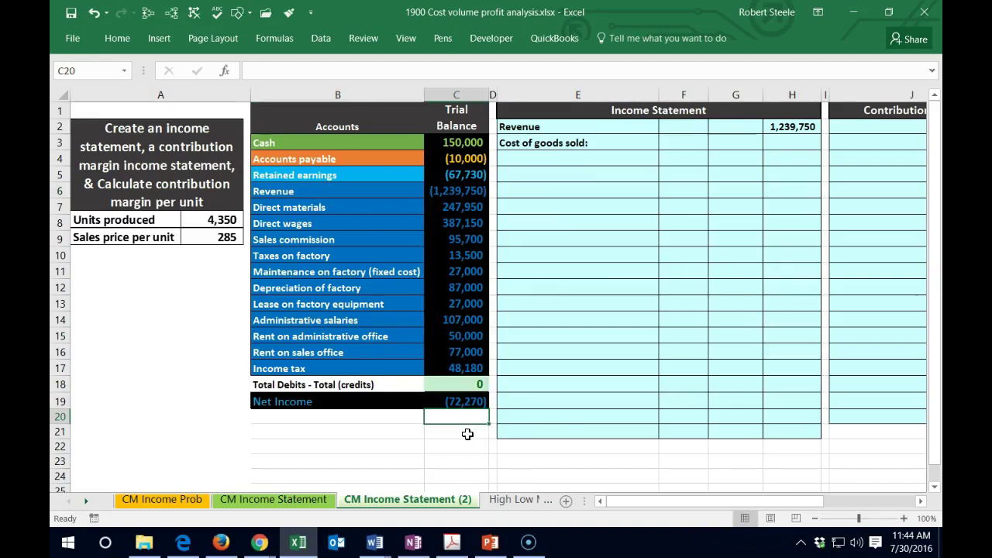
Step: Change the font colour of the trial balance revenue amount in C6 to yellow, and check the formula in H2
click(431, 192)
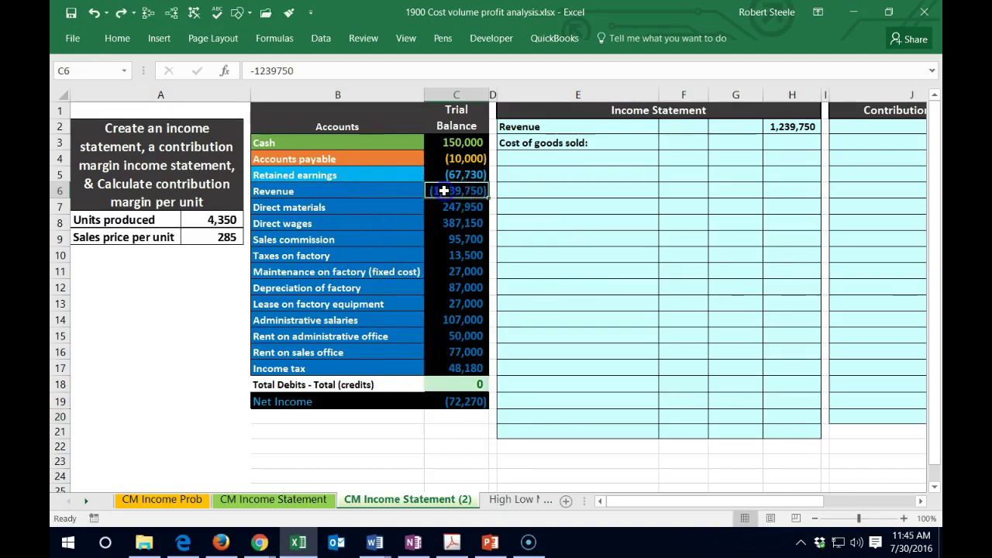
right_click(443, 190)
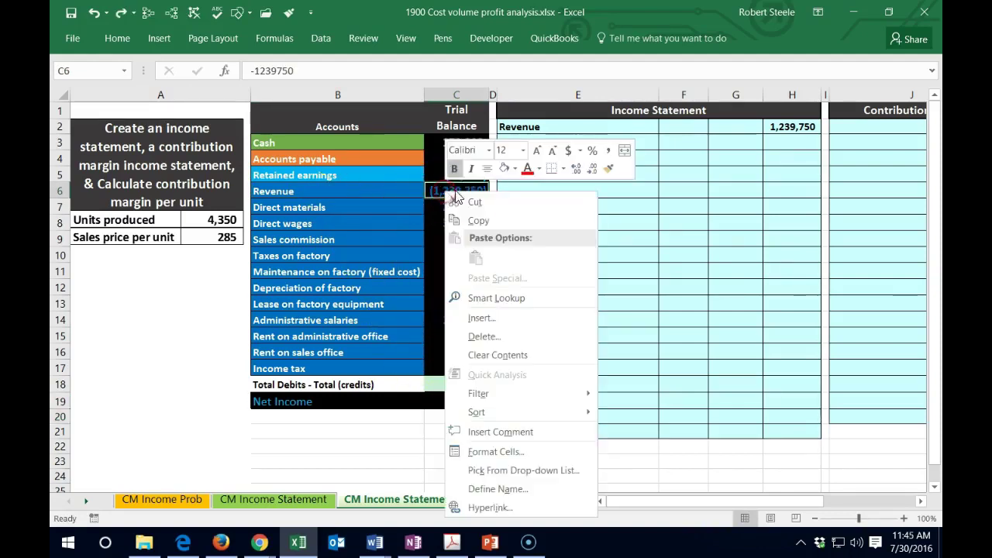
click(539, 167)
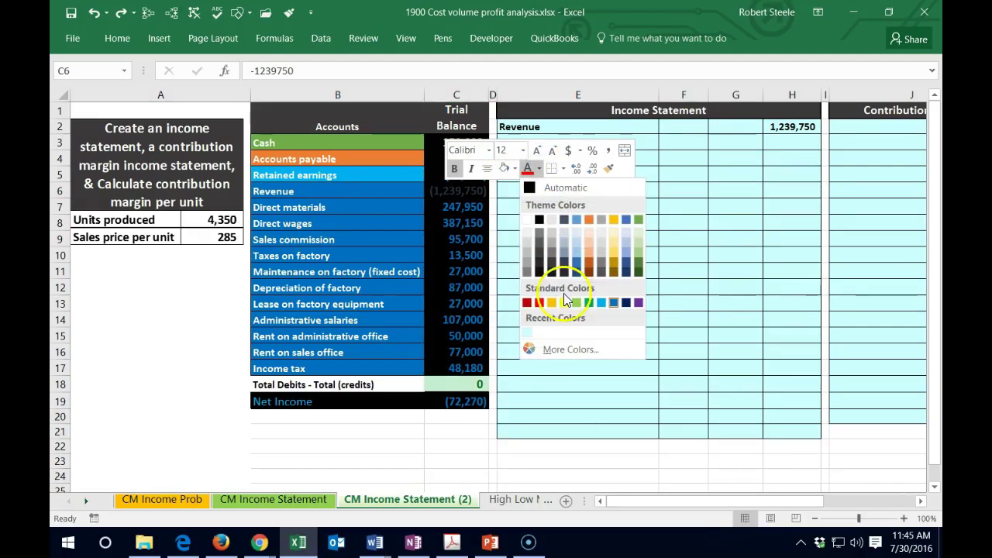
click(566, 302)
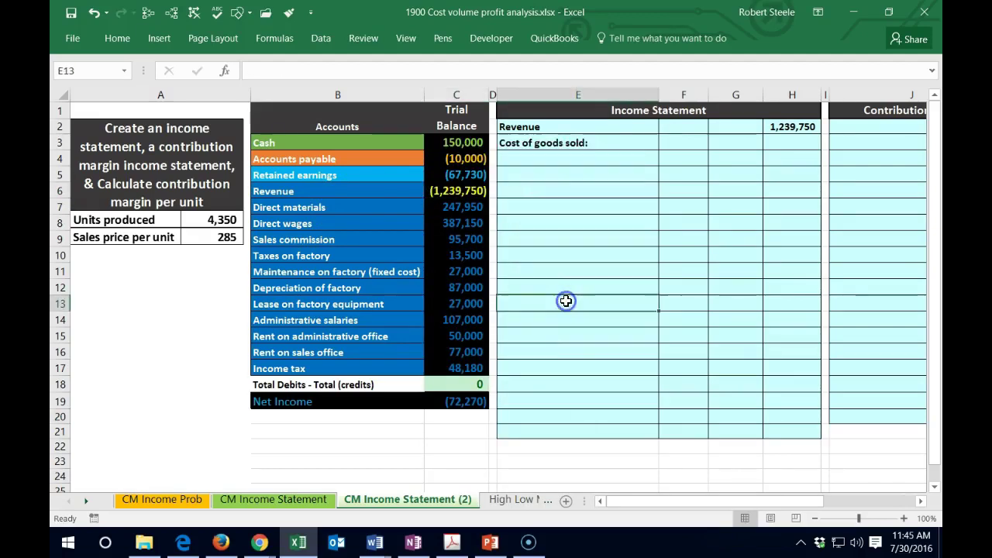
click(789, 126)
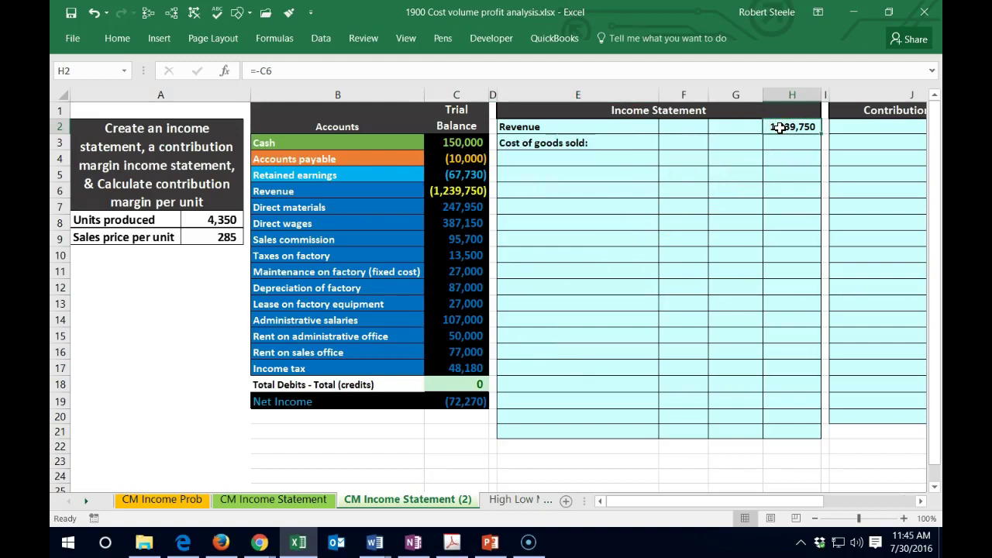
click(733, 156)
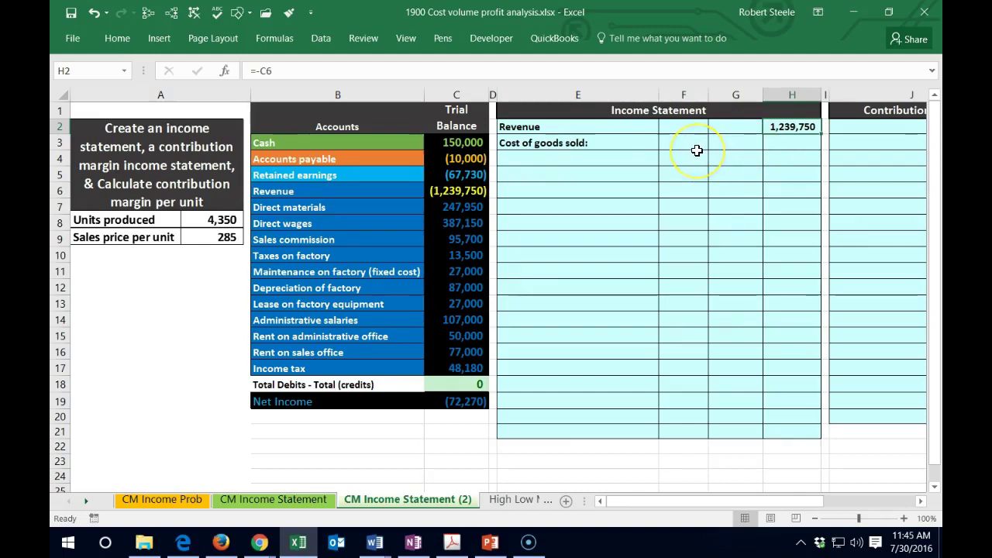
Step: Add the Direct materials label in E4 by linking it to the account name with =B7
click(523, 161)
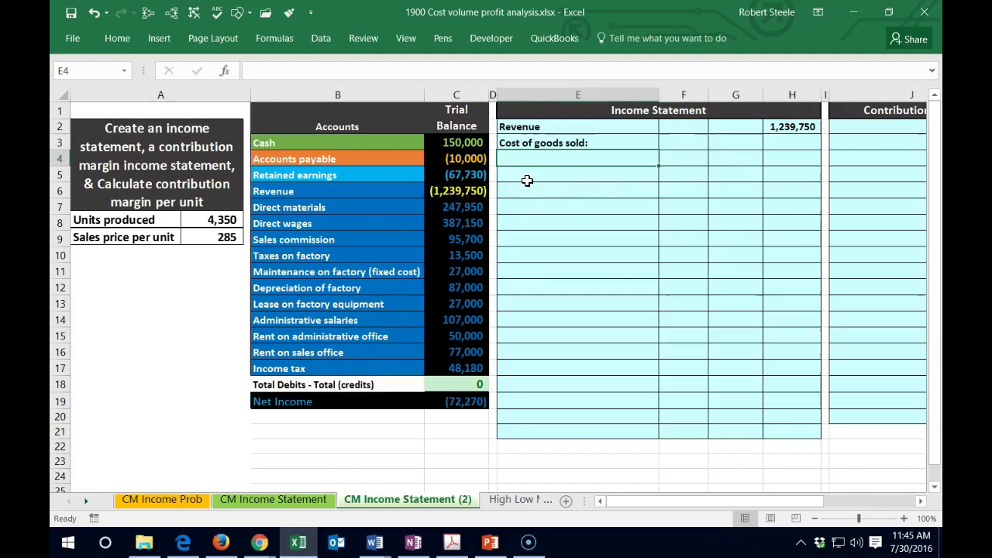
text(=)
click(345, 210)
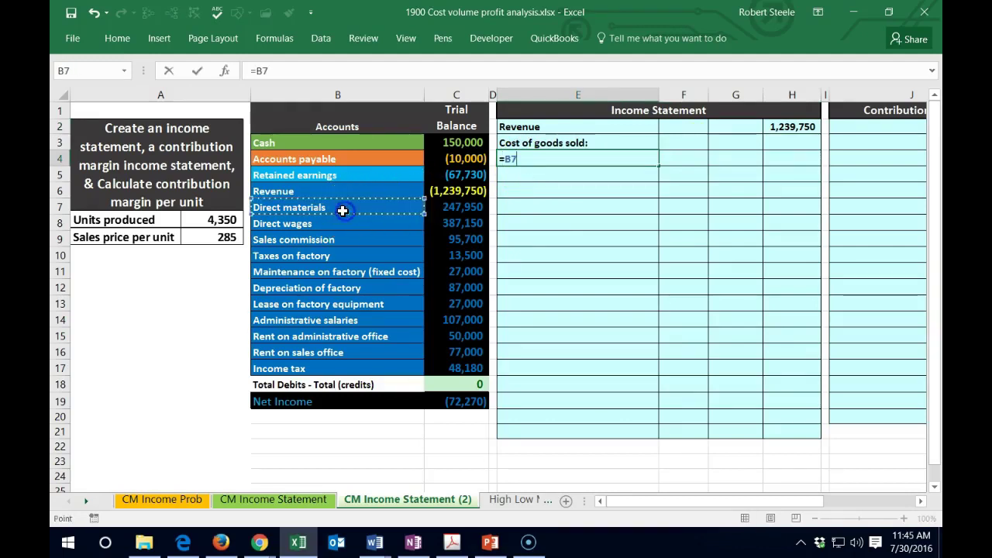
key(Return)
Step: Indent the Direct materials label in E4 one level under the cost of goods sold heading
key(Up)
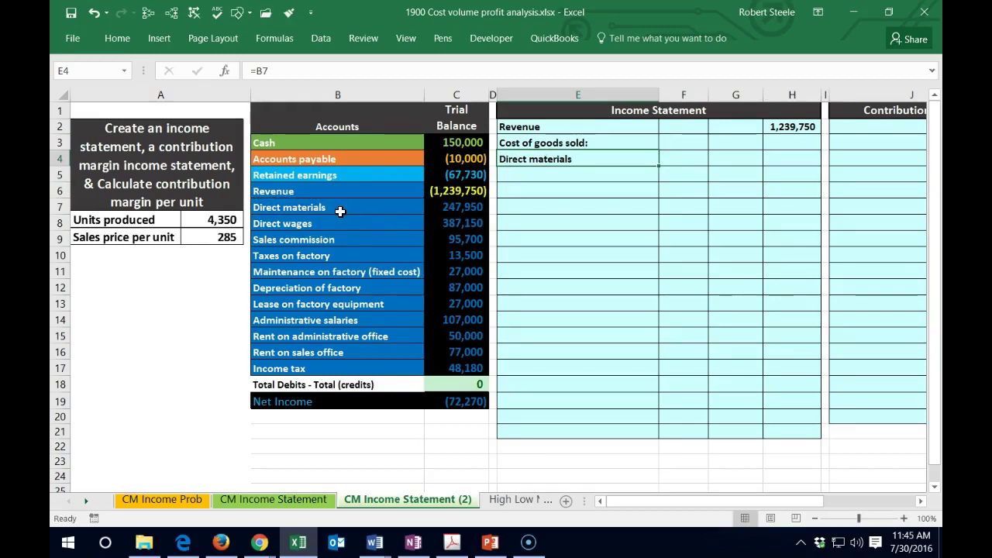
click(123, 42)
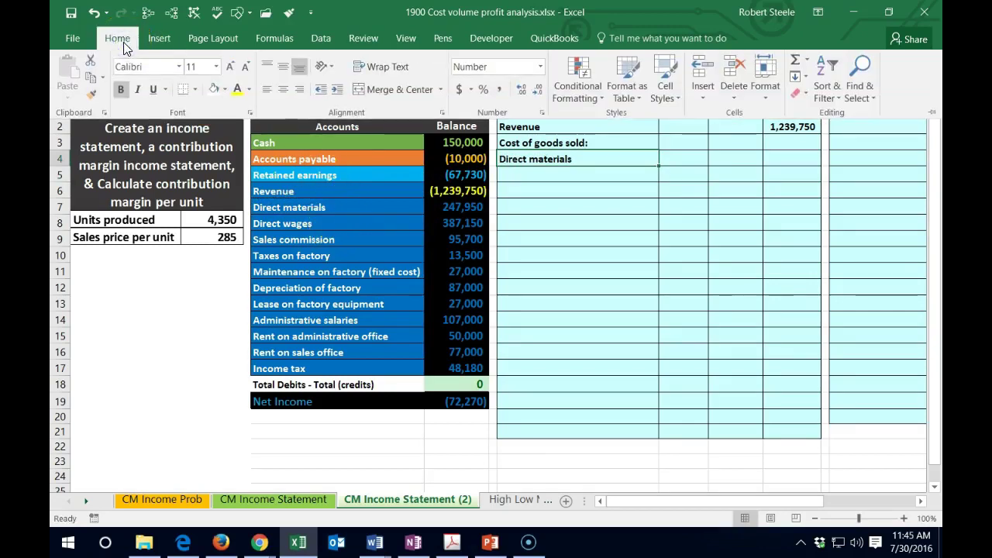
click(335, 93)
click(642, 168)
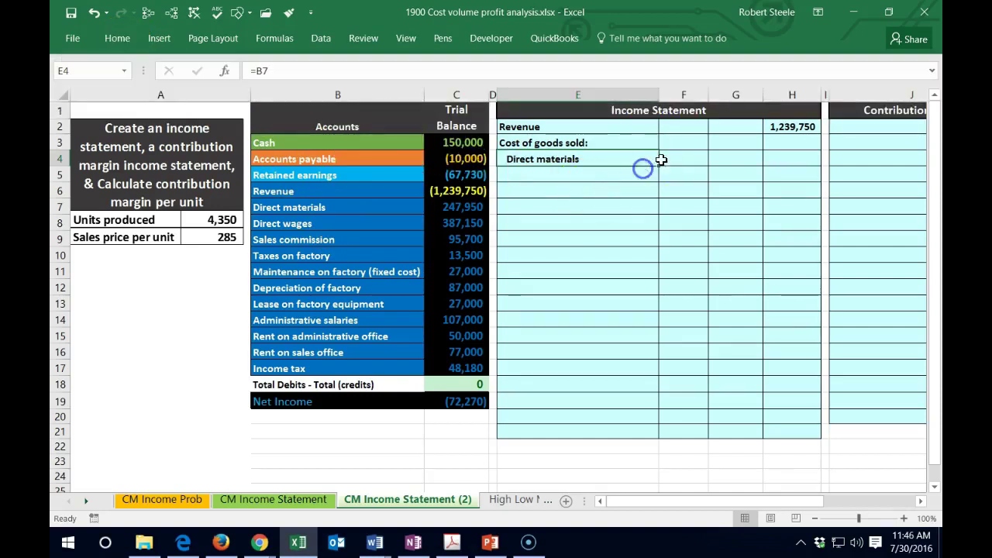
Step: Link the direct materials amount in G4 to the trial balance with =C7
click(696, 160)
click(728, 158)
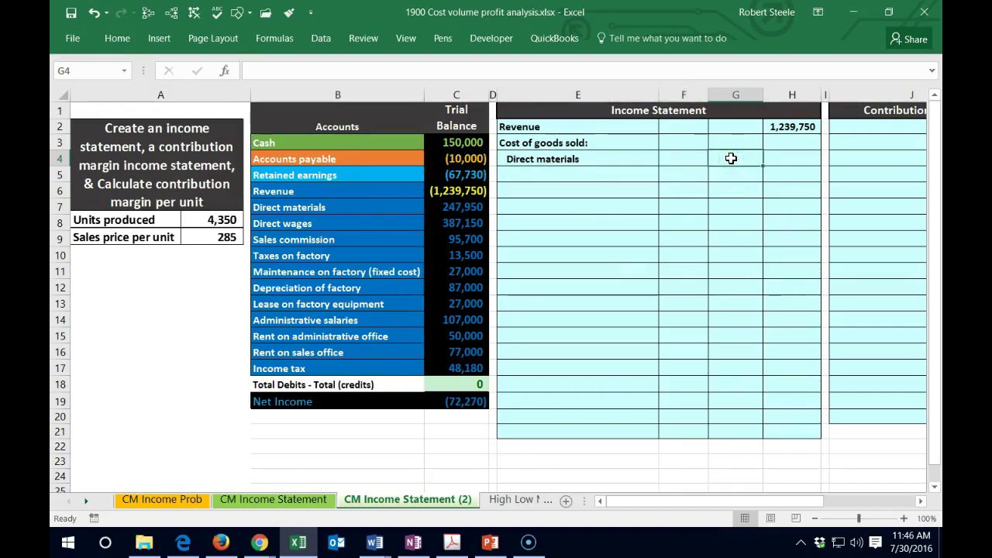
text(=)
click(469, 207)
key(Return)
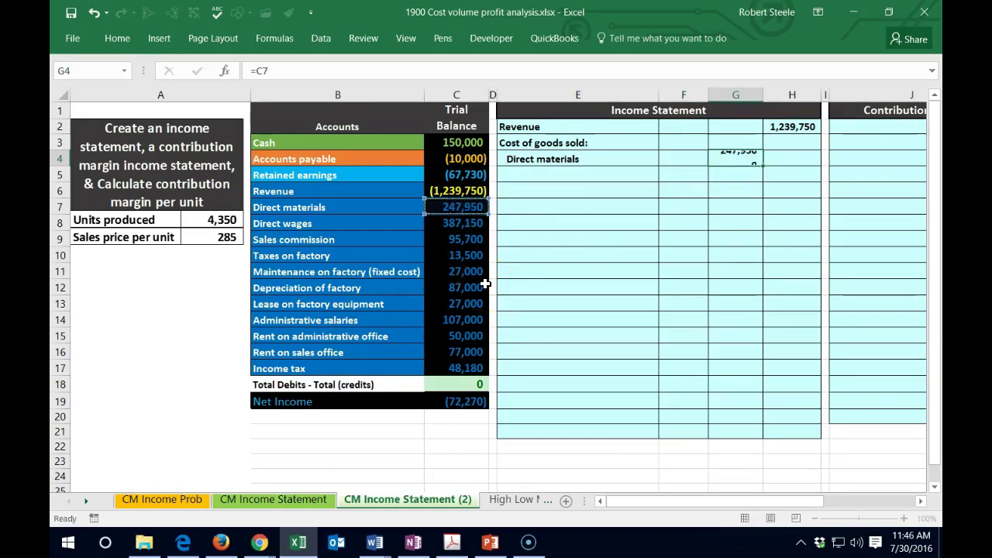
key(Left)
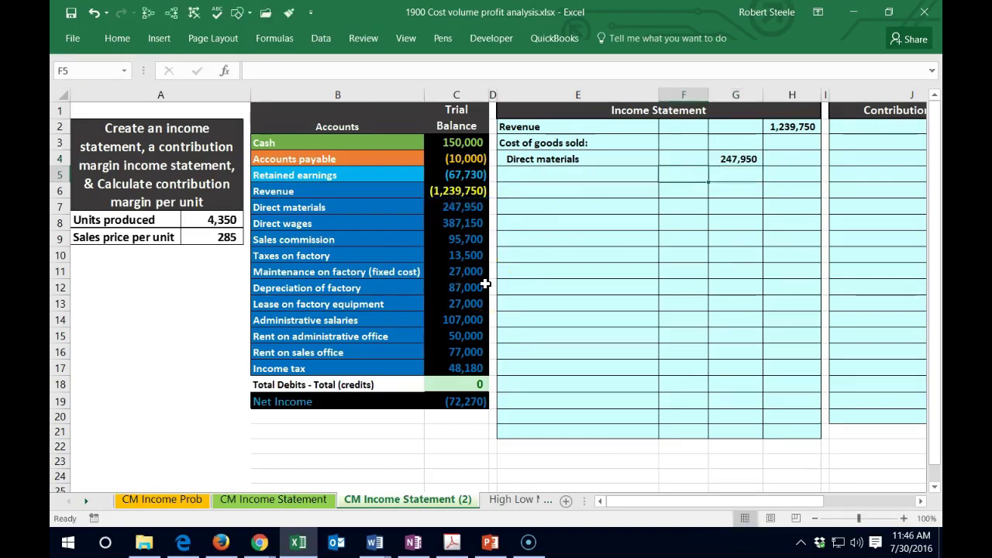
Step: Change the font colour of the trial balance direct materials amount in C7 to yellow
click(453, 208)
right_click(467, 203)
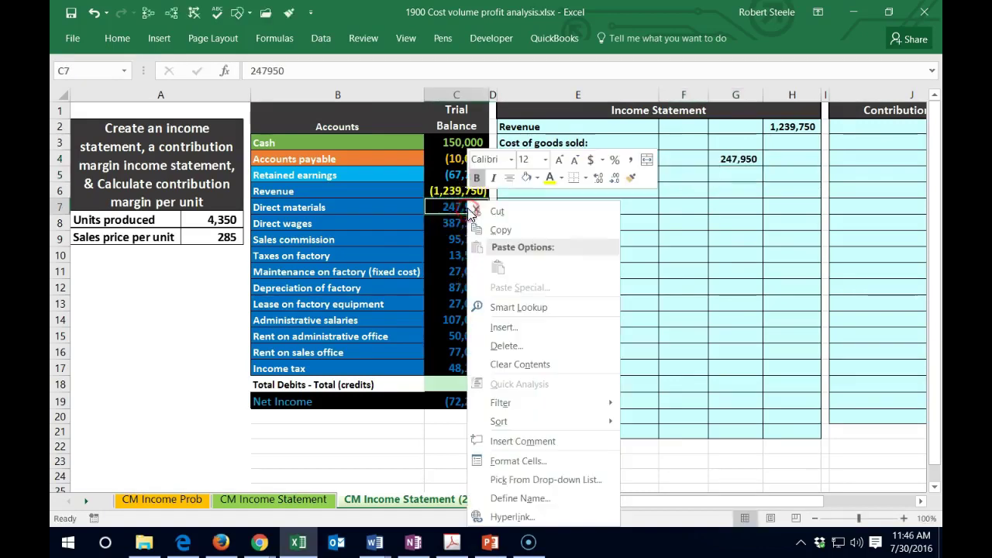
key(Escape)
Step: Add the Direct wages line in row 5, linking the label in E5 with =B8 and the amount in G5 with =C8
click(535, 173)
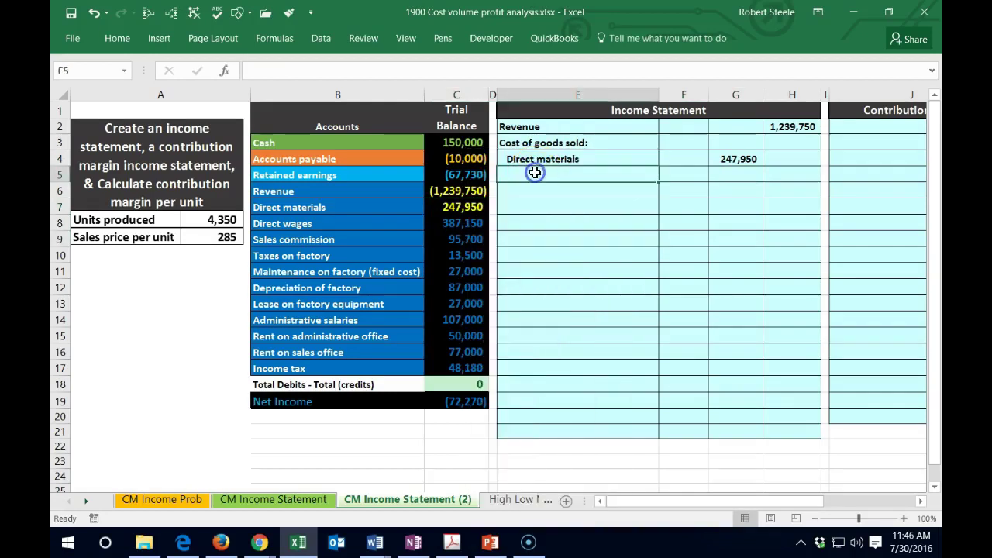
text(=)
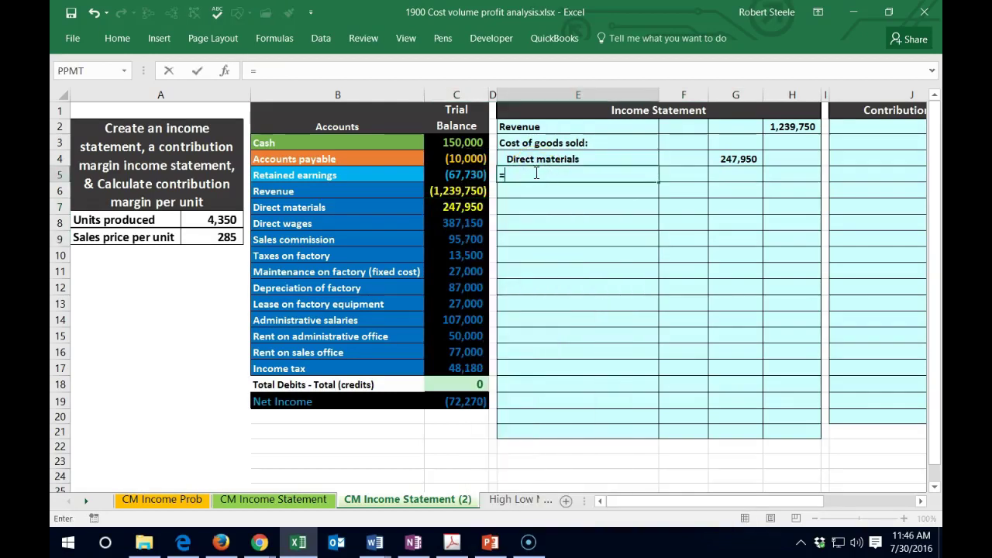
click(320, 223)
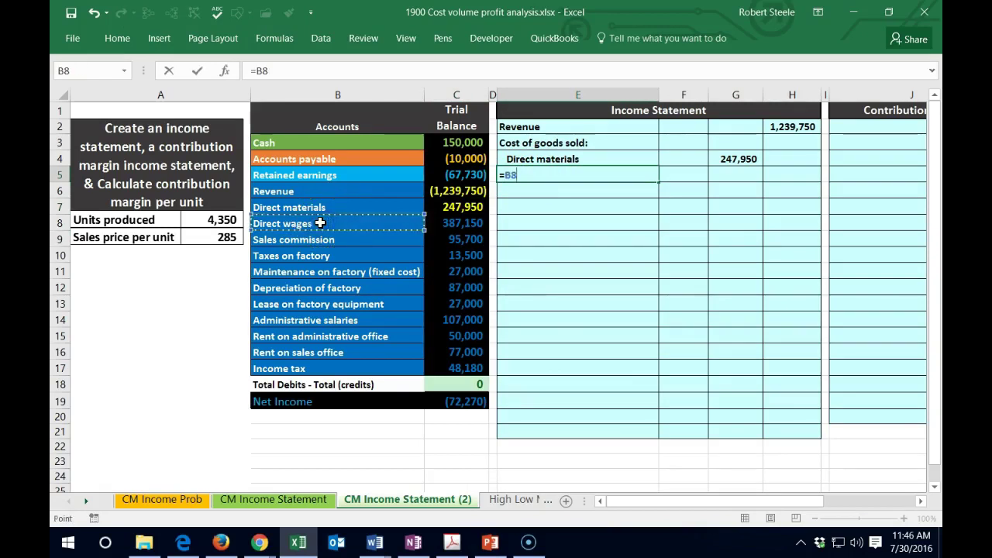
key(Tab)
key(Tab)
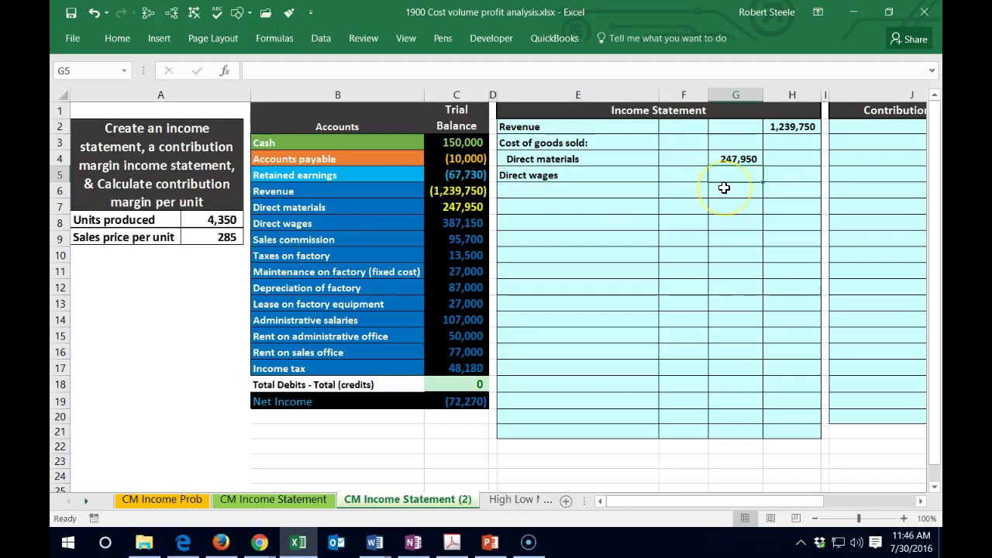
text(=)
click(448, 224)
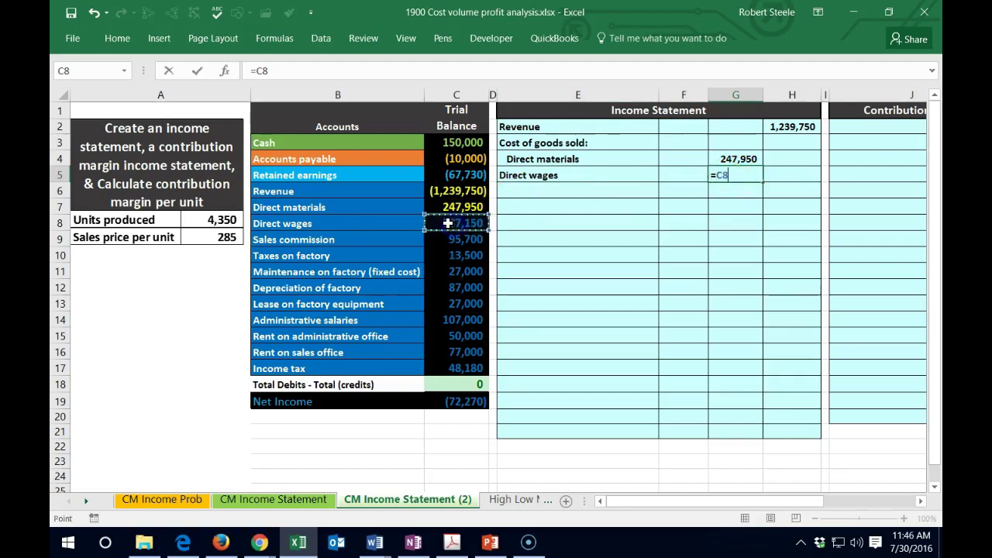
key(Return)
Step: Change the font colour of the trial balance direct wages amount in C8 to yellow
click(436, 225)
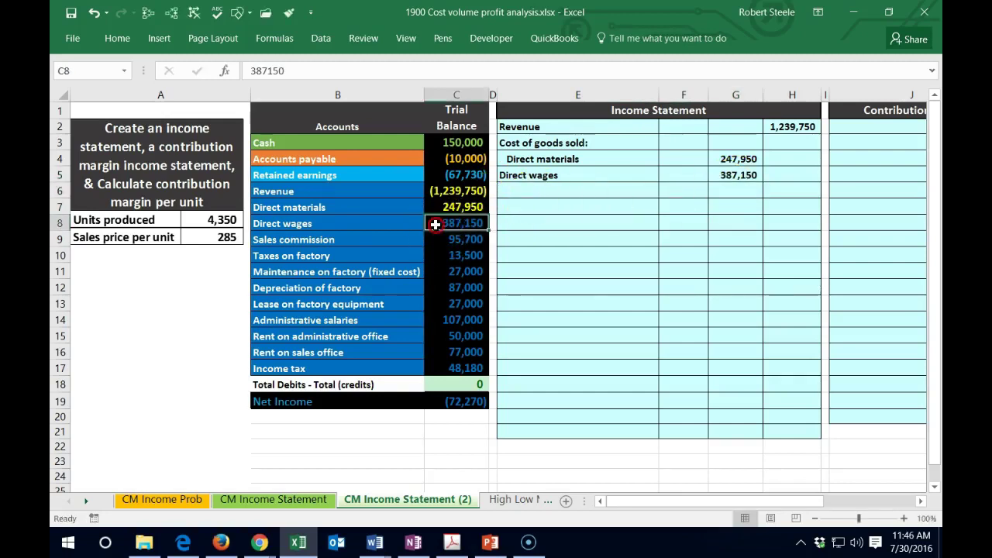
right_click(436, 224)
key(Escape)
Step: Indent the Direct wages label in E5 one level to match Direct materials
click(533, 233)
click(533, 191)
click(527, 176)
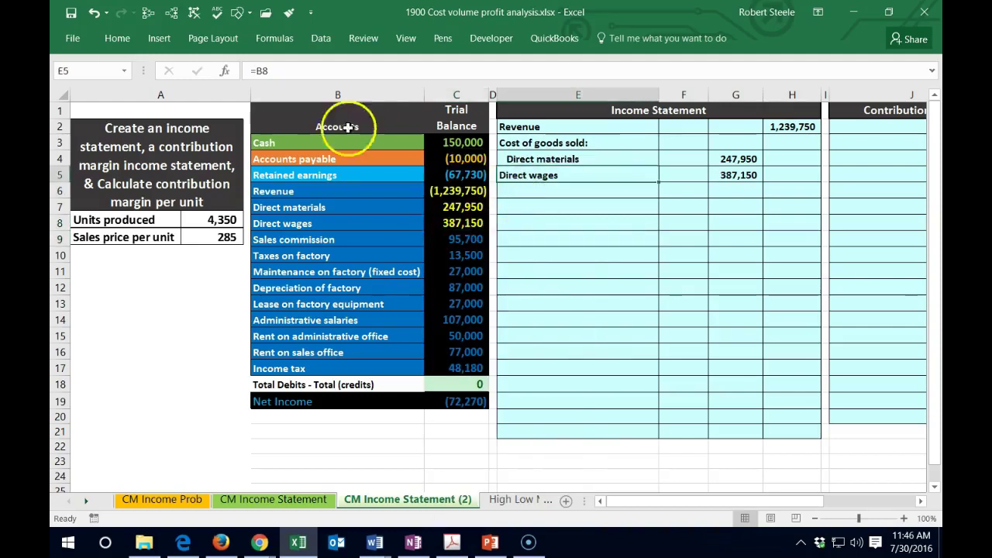
click(118, 38)
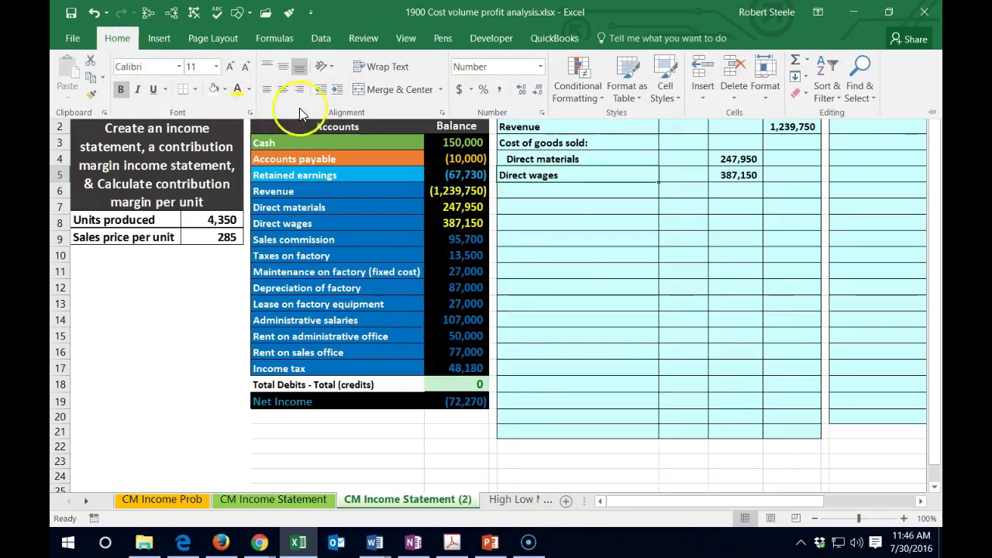
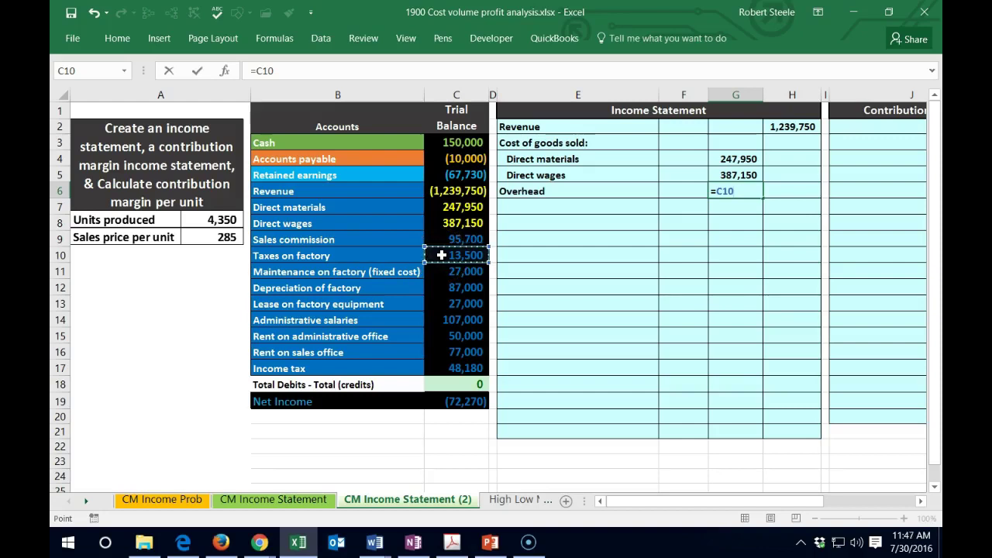
Step: Complete the Overhead formula in G6 as =C10+C11+C12+C13 to add up the factory costs
text(+)
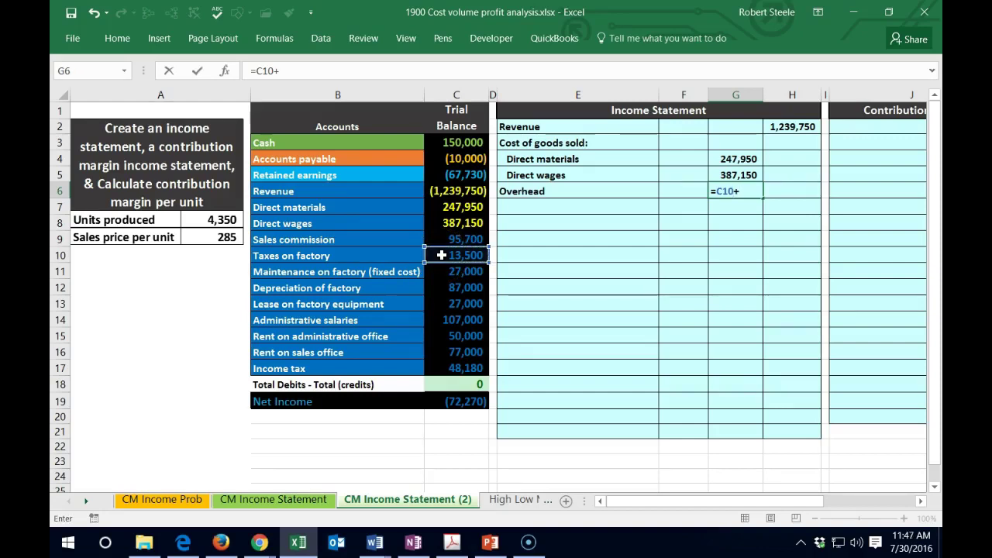
click(441, 274)
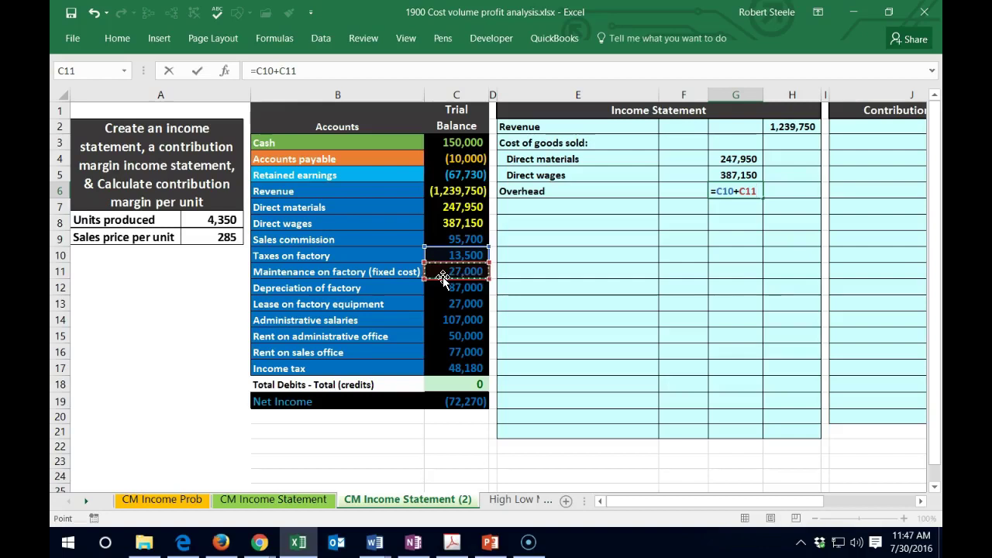
click(440, 288)
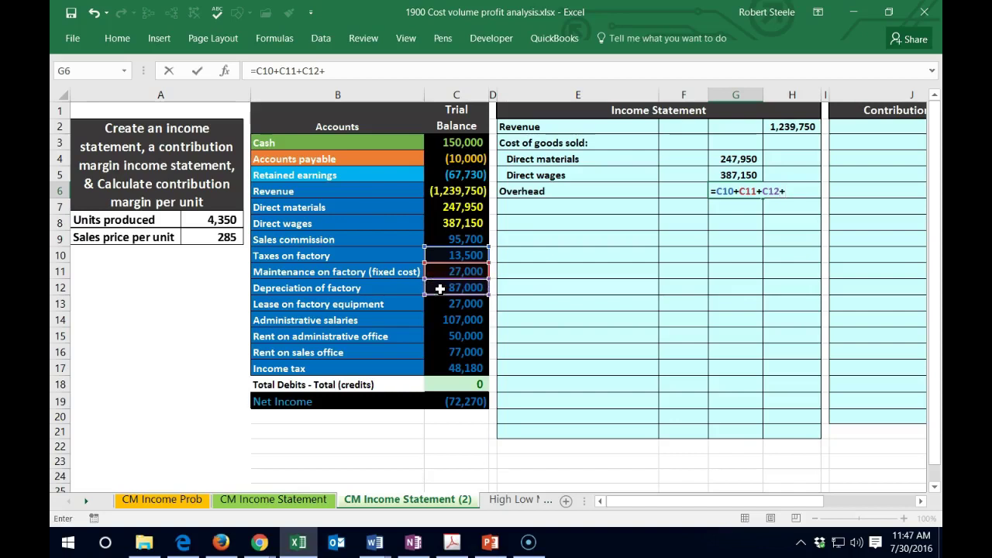
click(443, 303)
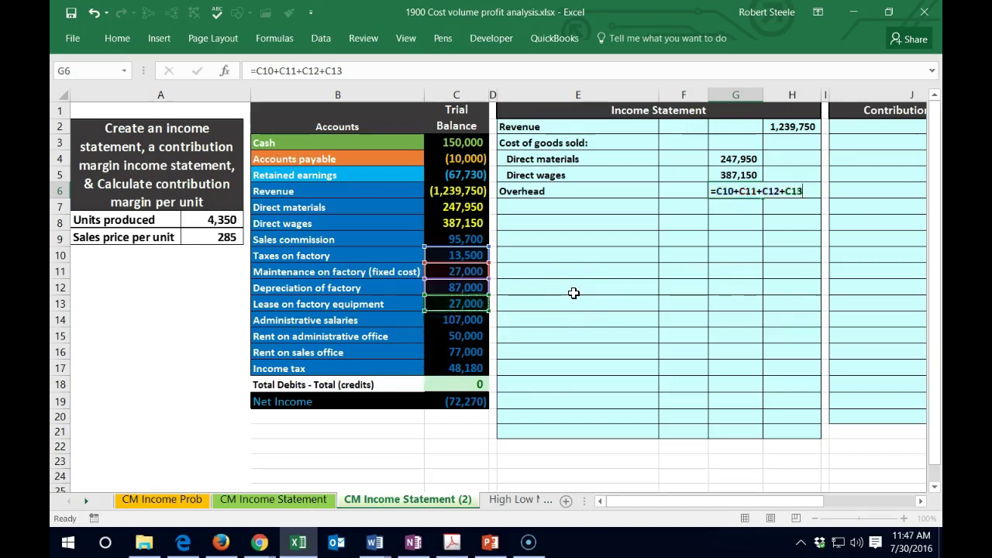
key(Return)
Step: Indent the Overhead label in E6 one level to match the other cost lines
key(Up)
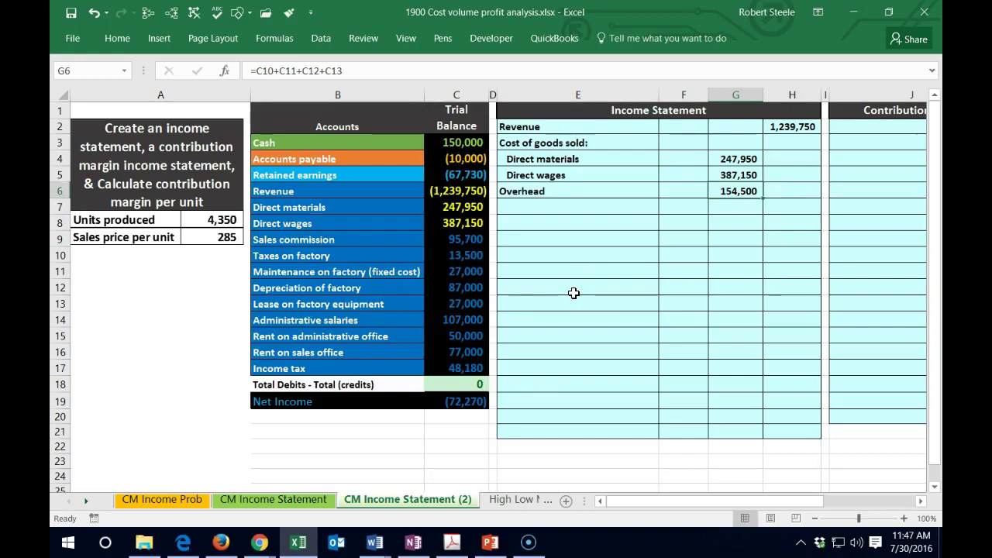
key(Left)
key(Left)
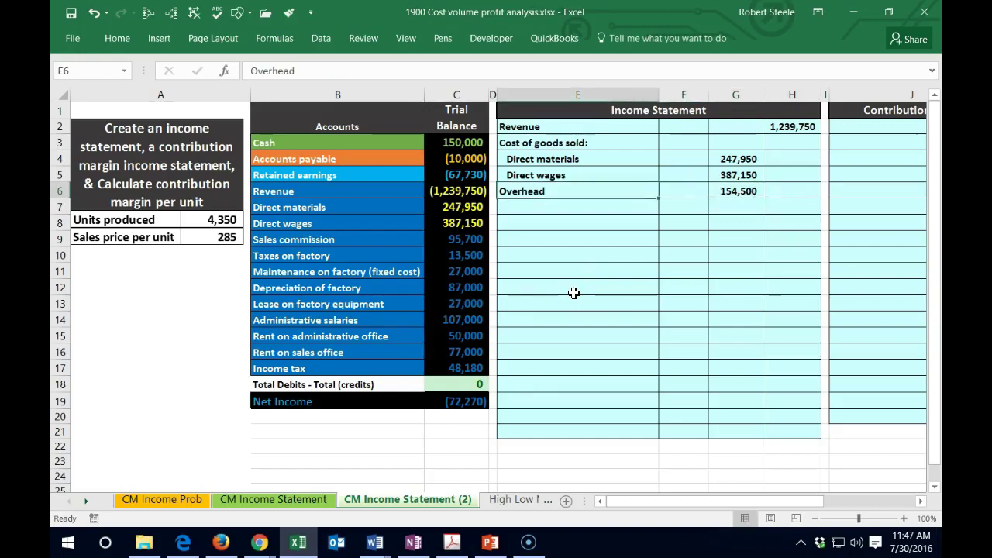
click(116, 40)
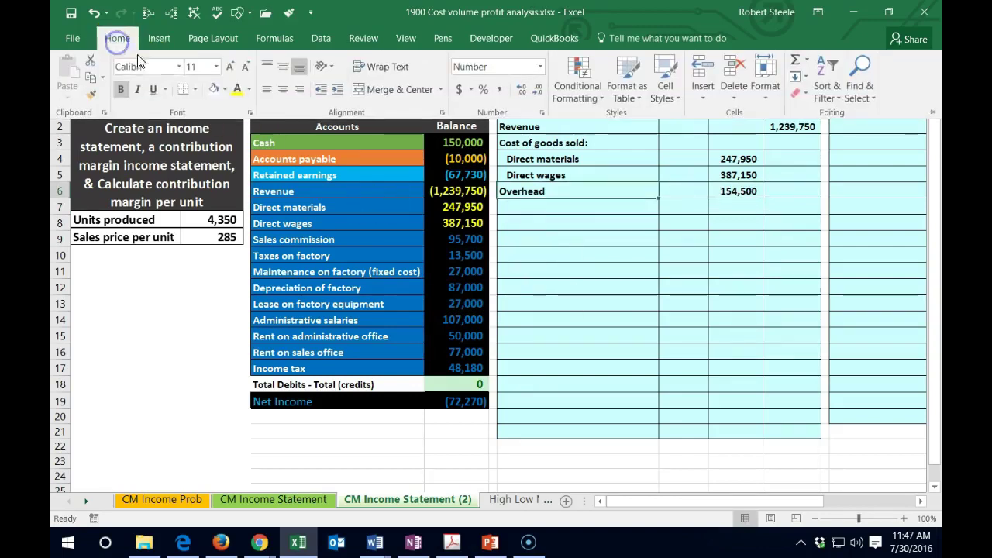
click(336, 89)
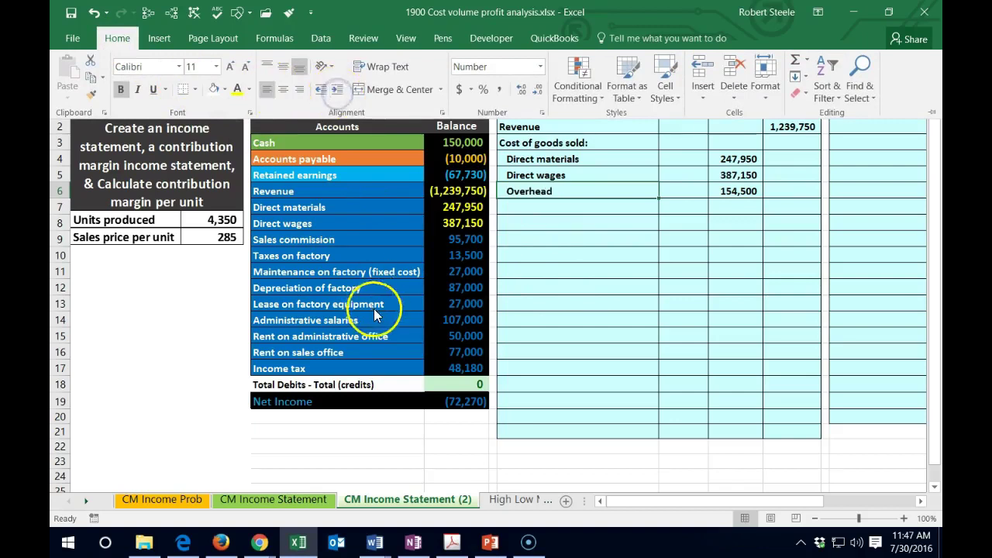
Step: Change the font colour of the four factory cost amounts in C10:C13 to yellow
click(462, 259)
drag(463, 260, 461, 304)
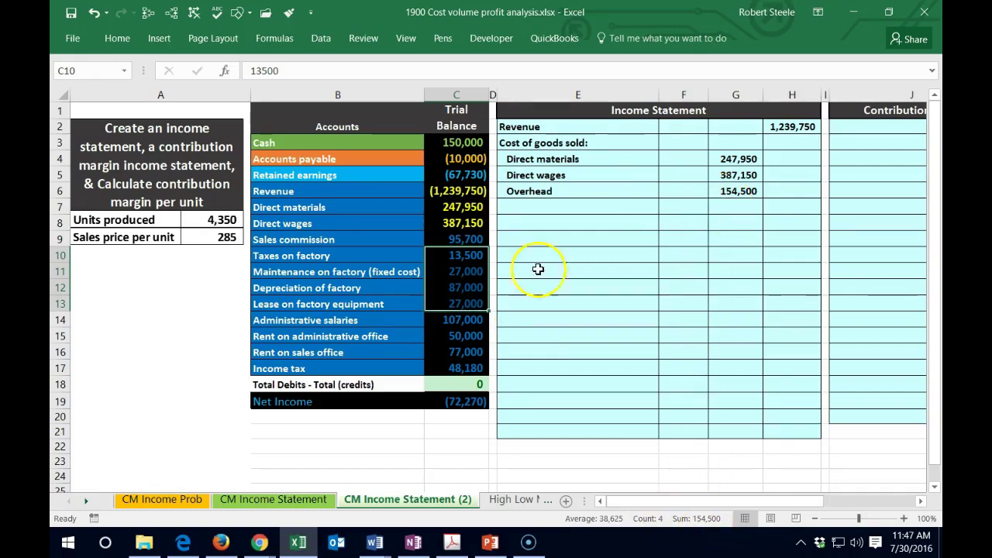
right_click(452, 259)
key(Escape)
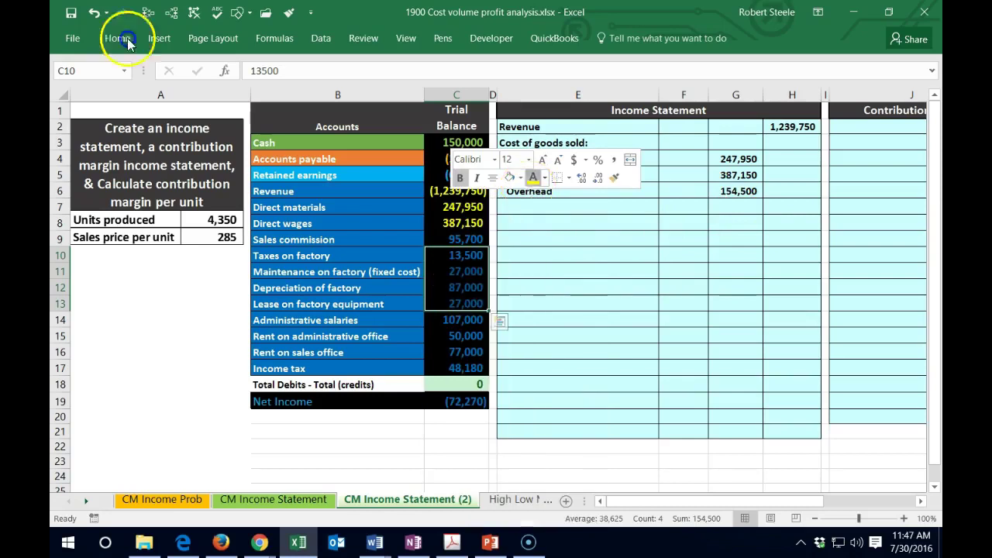
Step: Enter the label "Total cost of goods sold" in E7 and indent it two levels
click(537, 210)
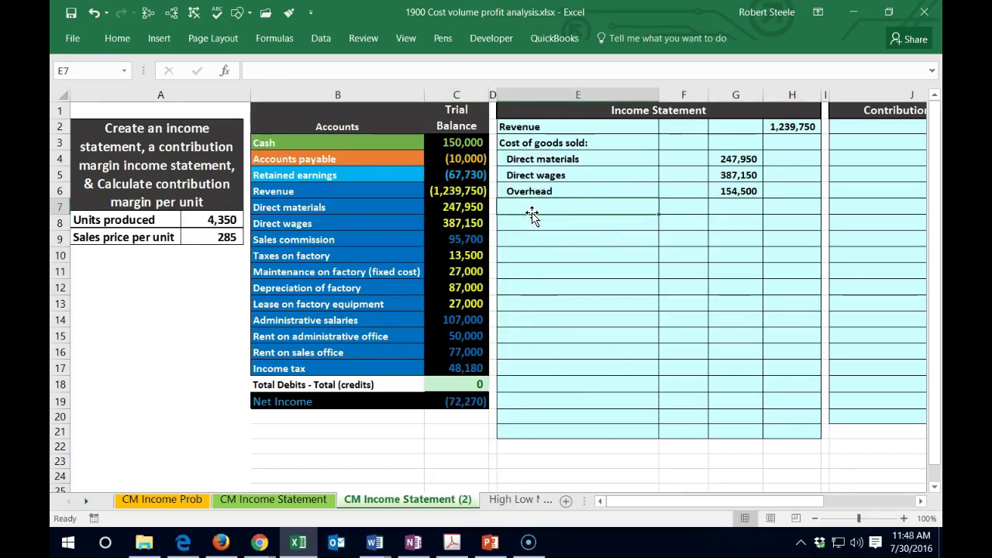
text(Total cost of goods sold)
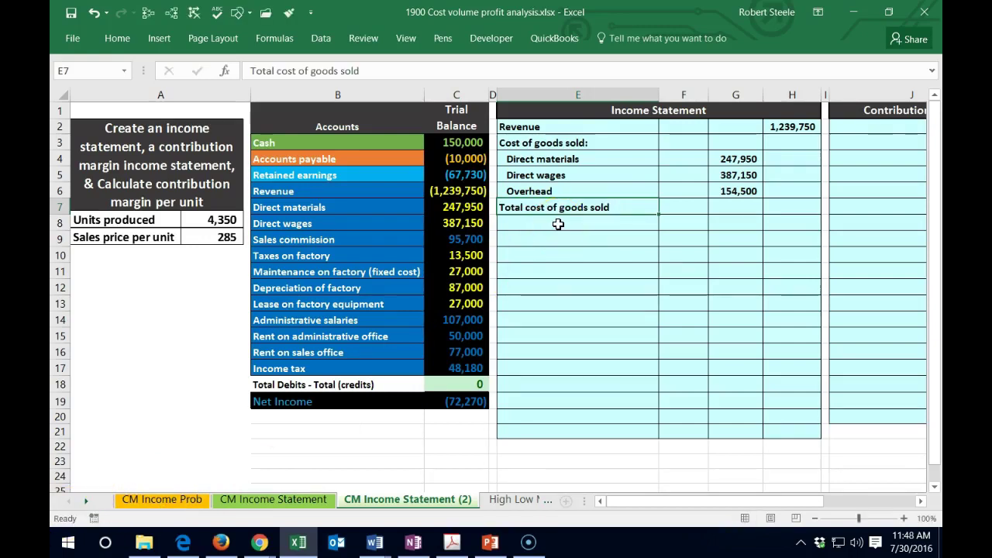
click(132, 44)
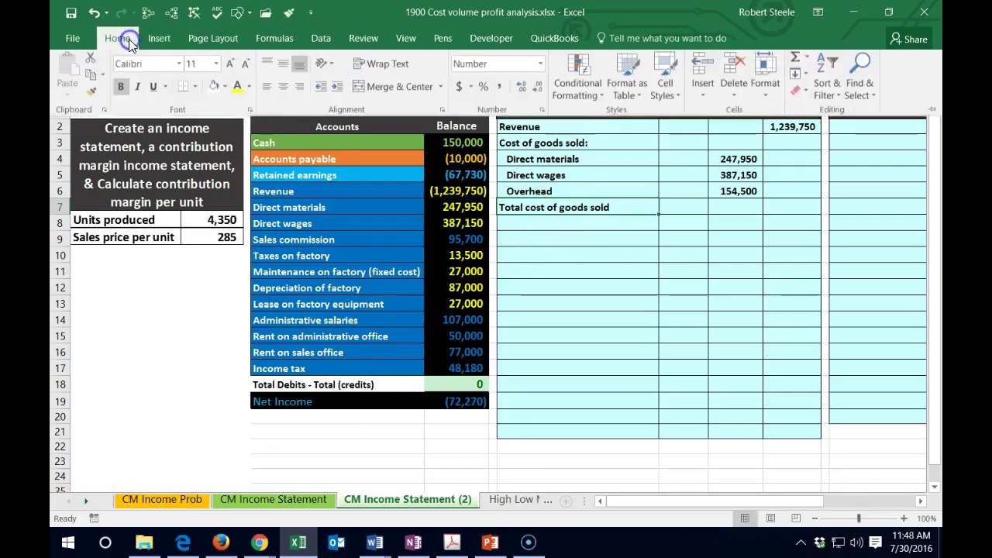
click(333, 90)
click(333, 90)
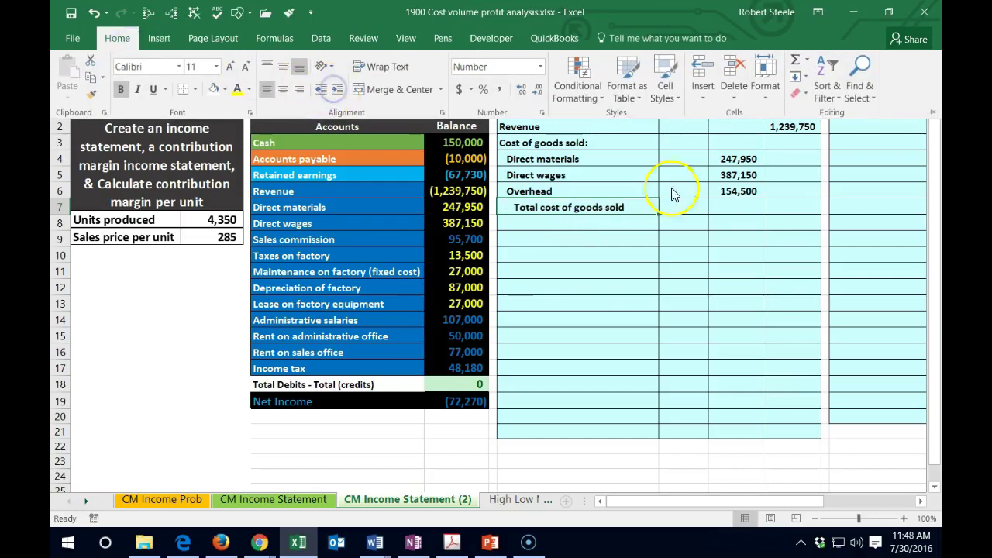
Step: Underline the Overhead amount in G6 to mark the end of the cost subtotal column
click(731, 189)
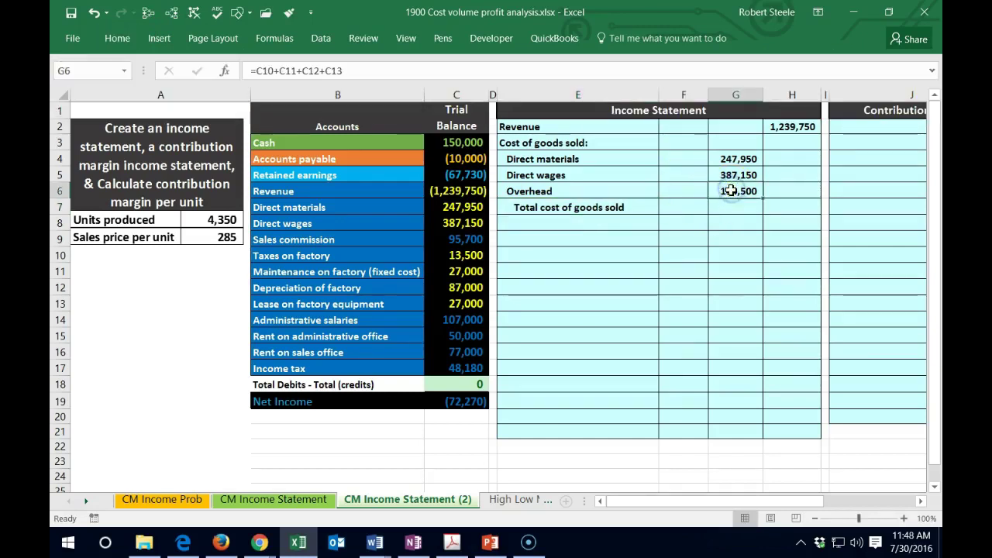
click(117, 38)
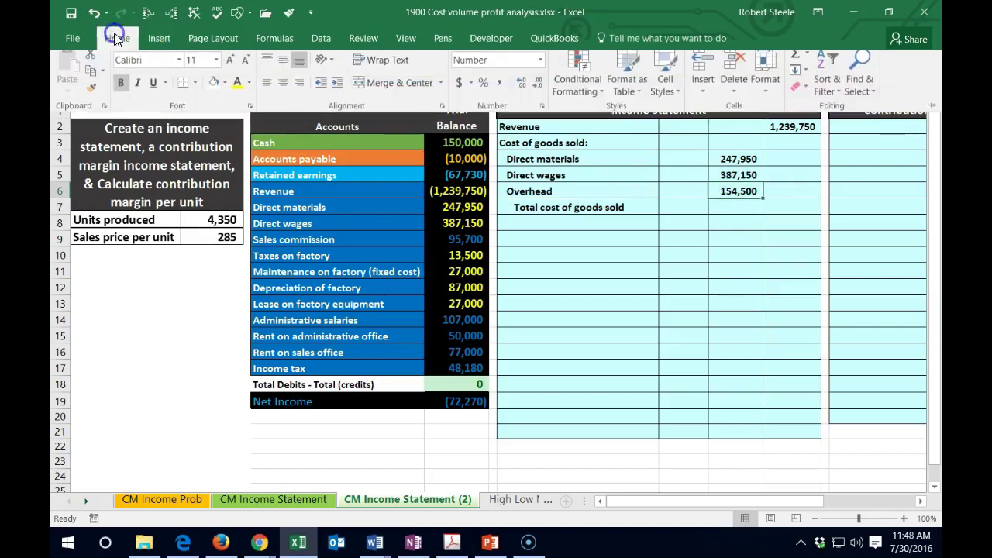
click(153, 90)
Step: Calculate the total cost of goods sold in H7 as the sum of G4:G6
click(787, 204)
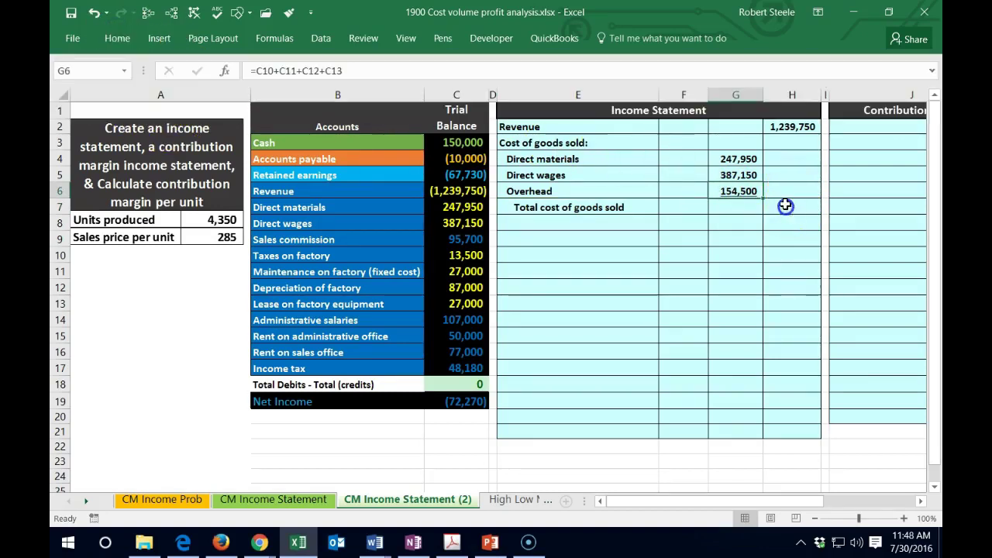
click(785, 203)
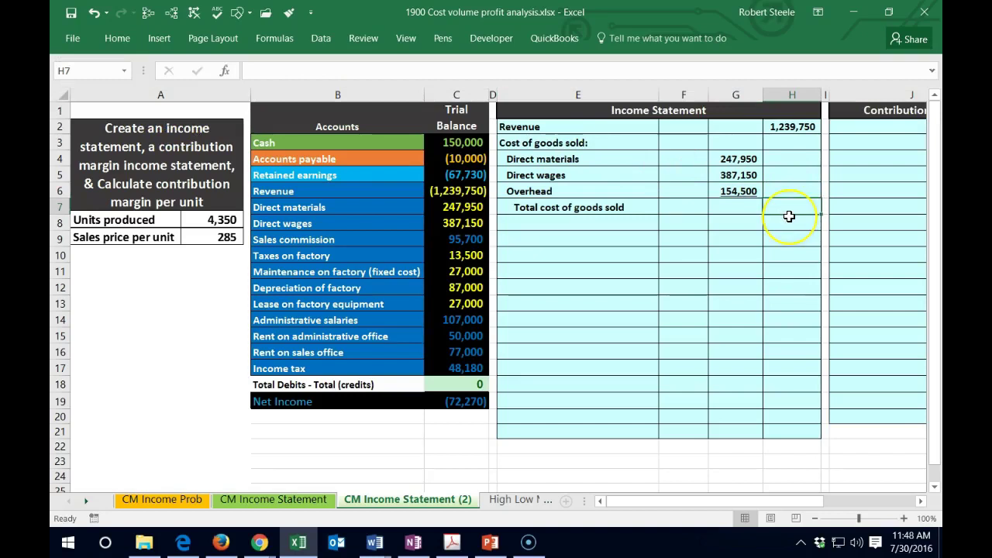
text(=sum()
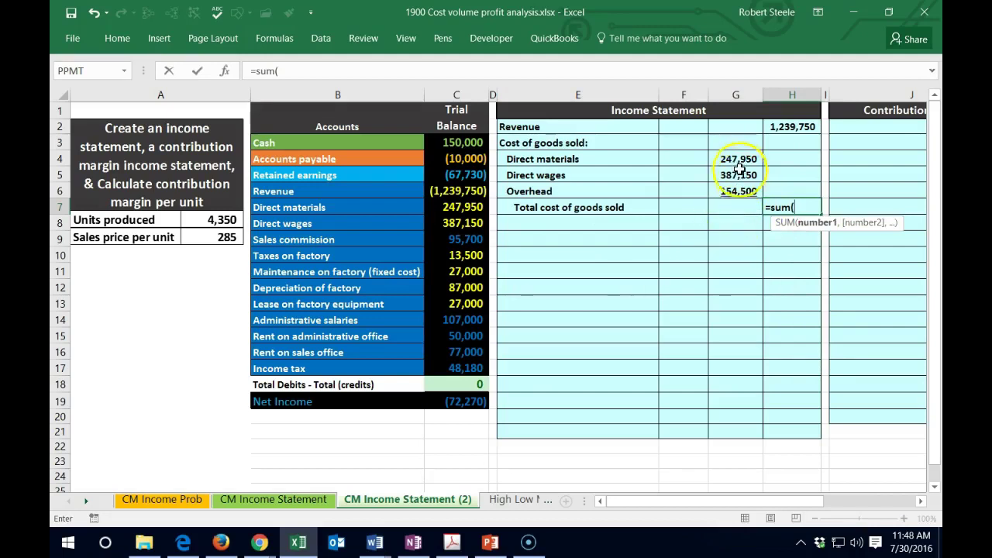
drag(737, 159, 735, 194)
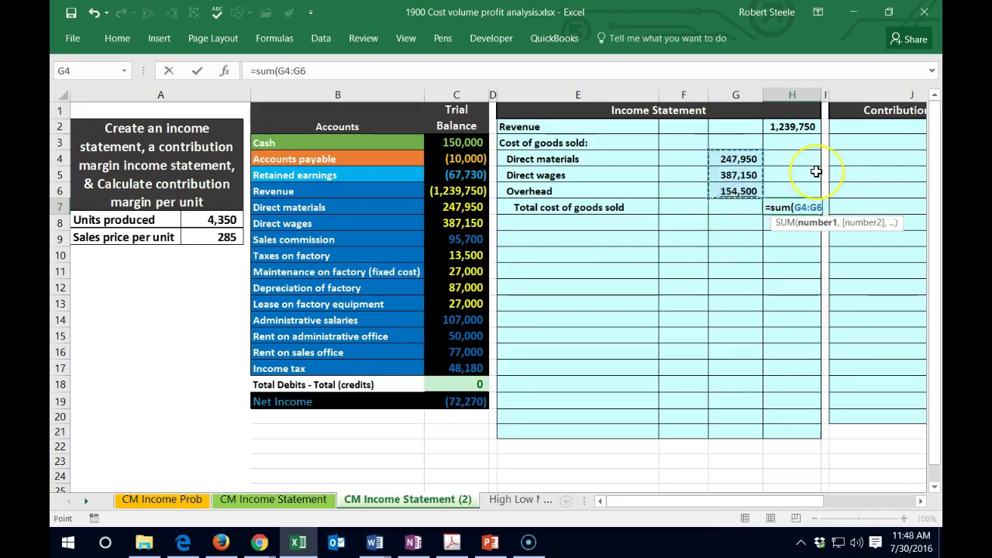
key(ctrl+Return)
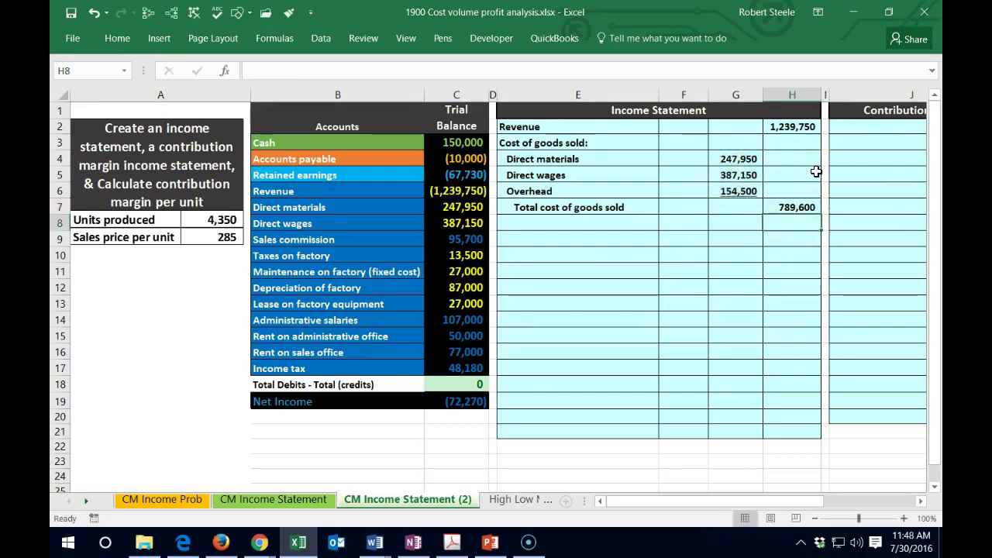
Step: Add a "Gross profit" line in E8 and calculate it in H8 with the formula =H2-H7
click(531, 227)
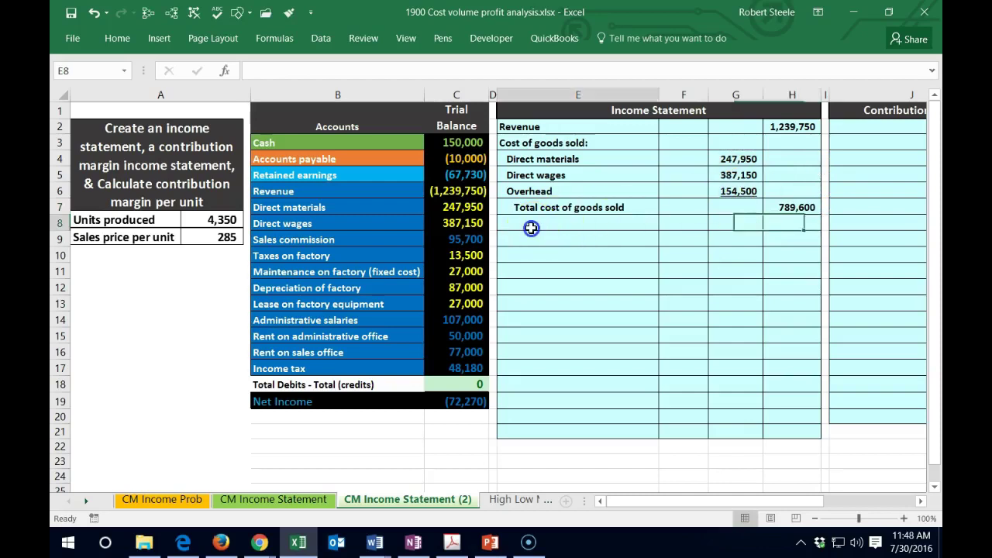
text(Gross p)
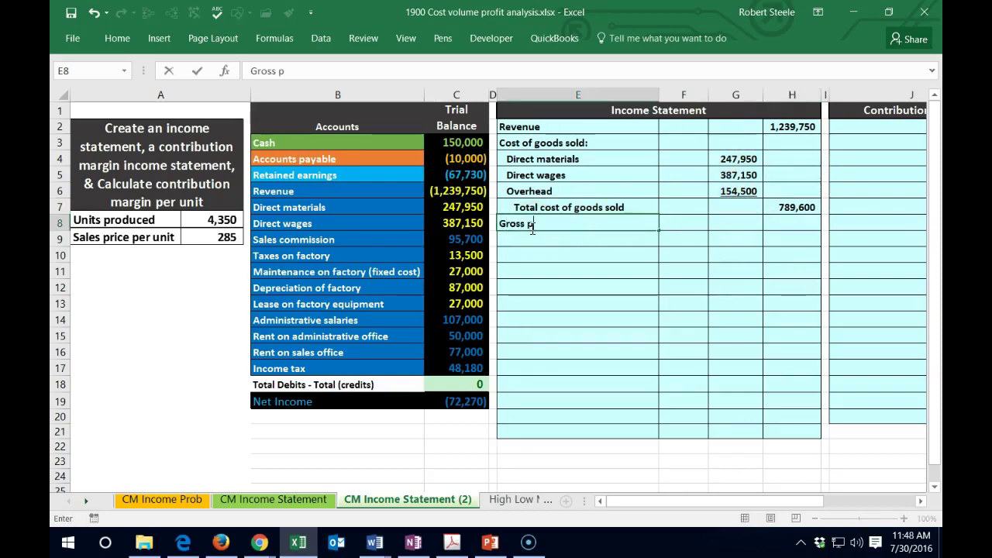
key(Tab)
key(Tab)
key(Tab)
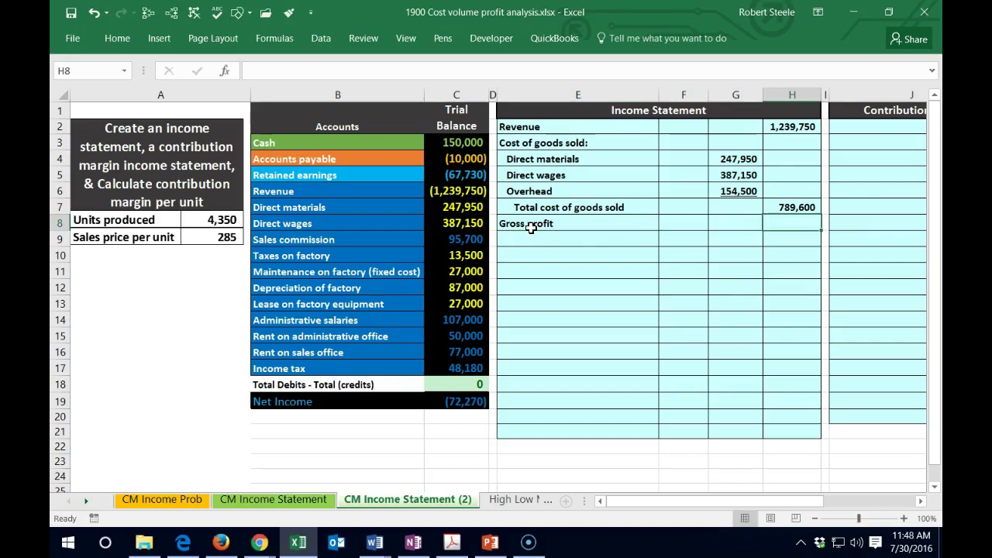
text(=)
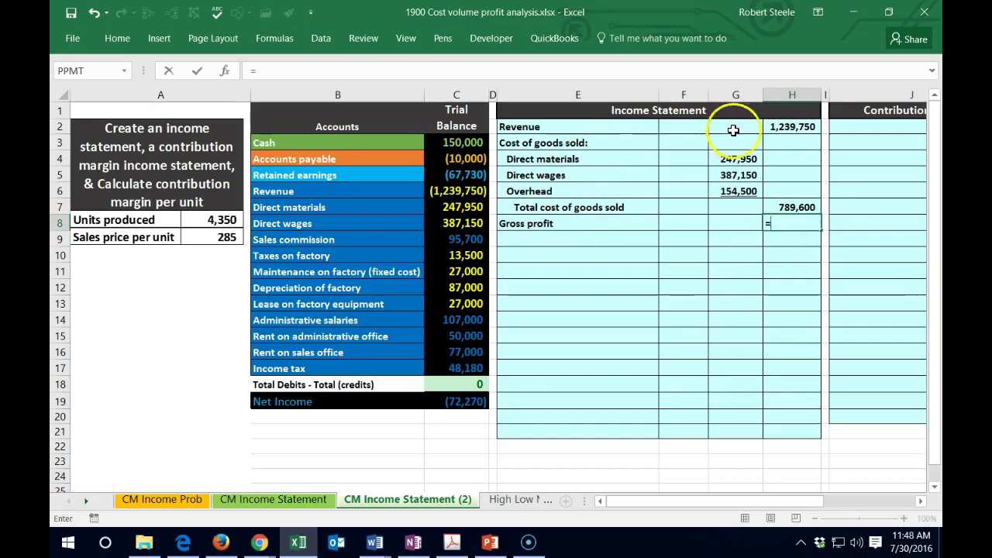
click(800, 126)
text(-)
click(792, 206)
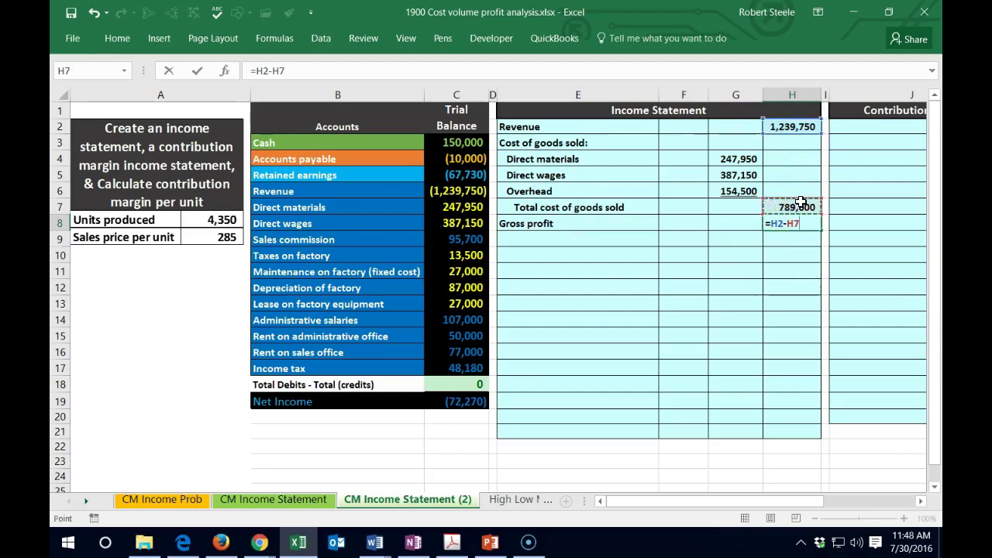
key(Return)
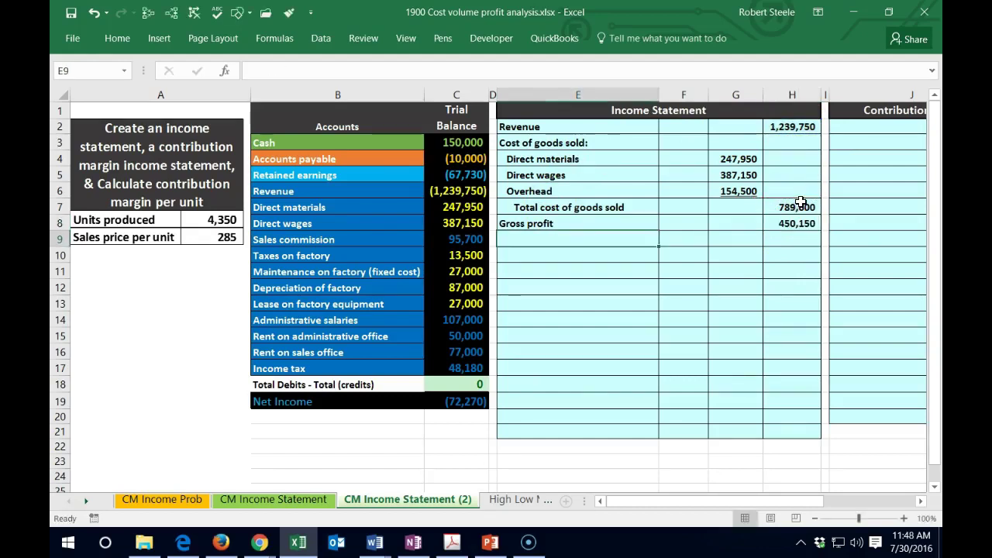
Step: Enter the headings "Operating expenses:" in E9 and "Selling expenses:" in E10, indenting the selling expenses heading one level
text(Oper)
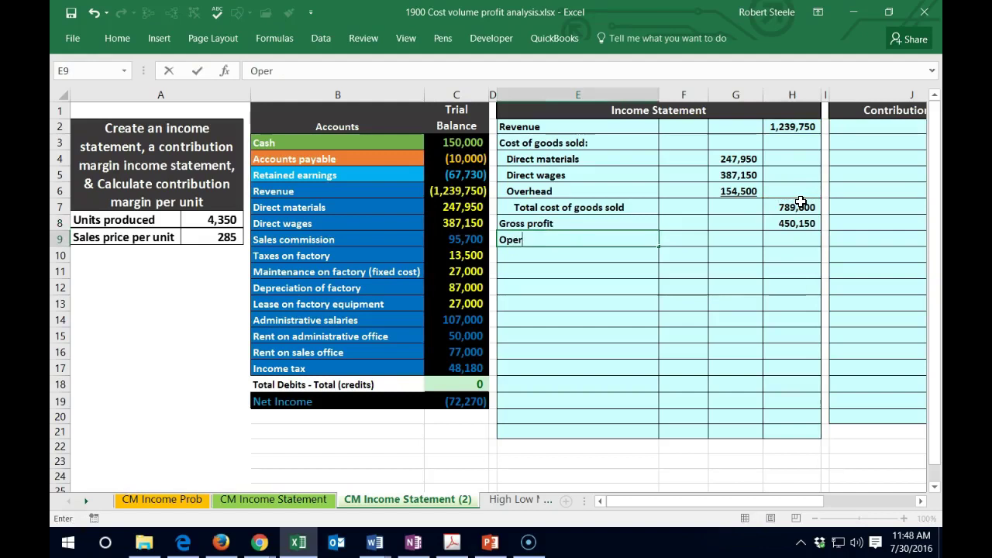
text(ating expenses:)
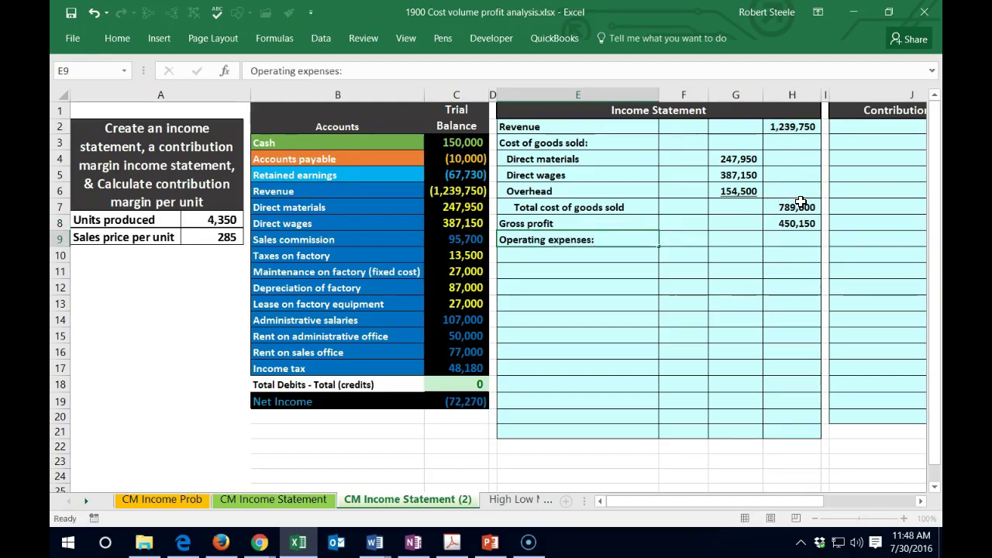
key(Return)
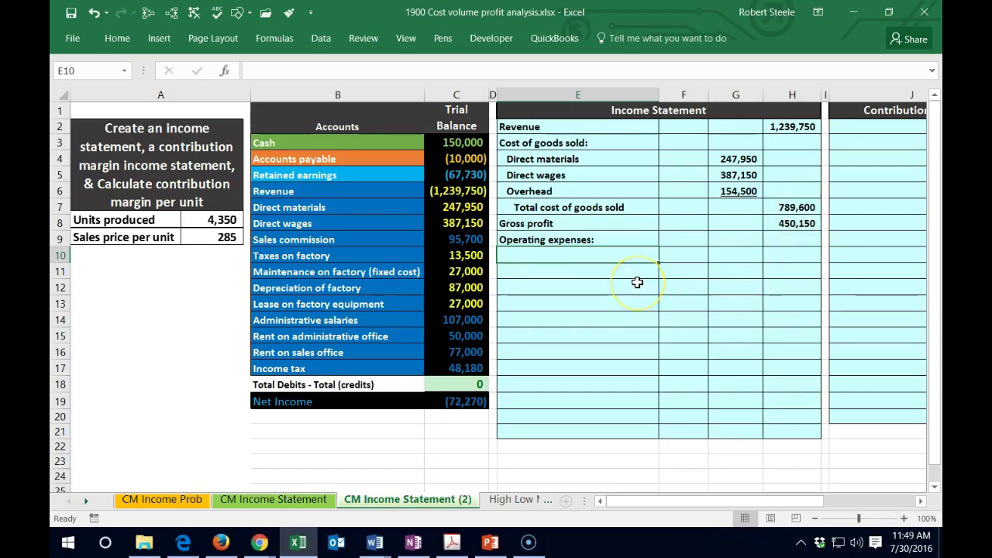
text(Selling expenses:)
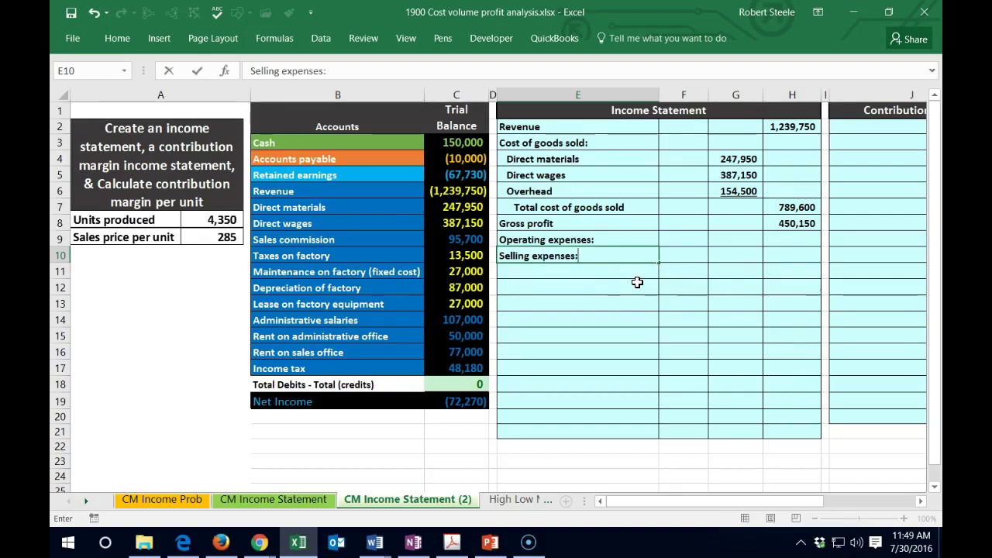
key(Return)
key(Up)
click(117, 38)
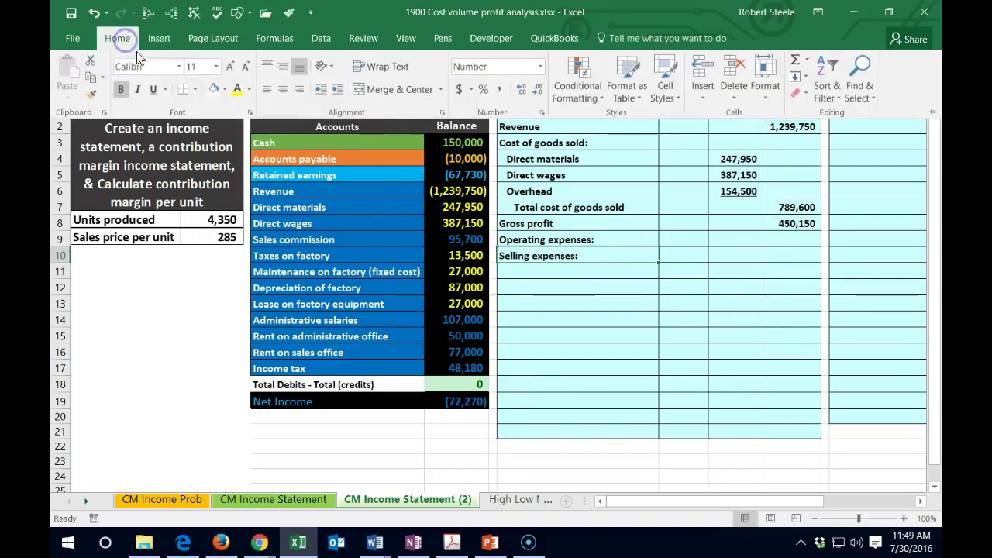
click(339, 90)
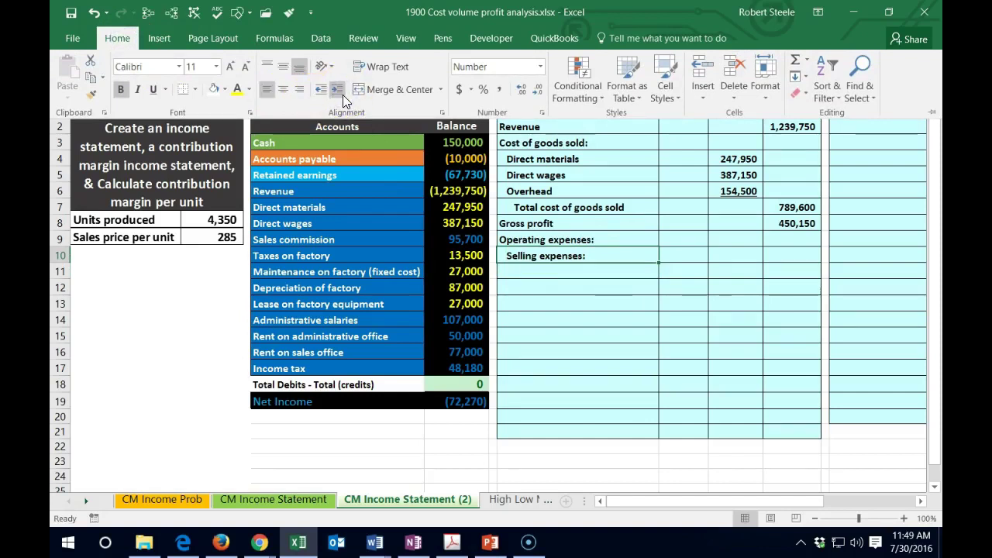
Step: Link E11 to the Sales commission account name in B9 and indent the label two levels
click(515, 259)
click(523, 271)
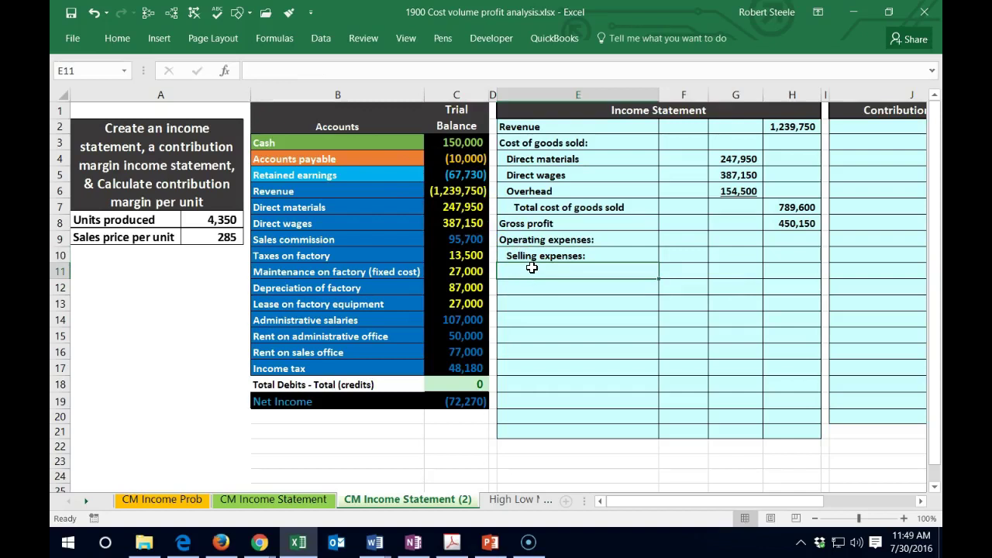
text(=)
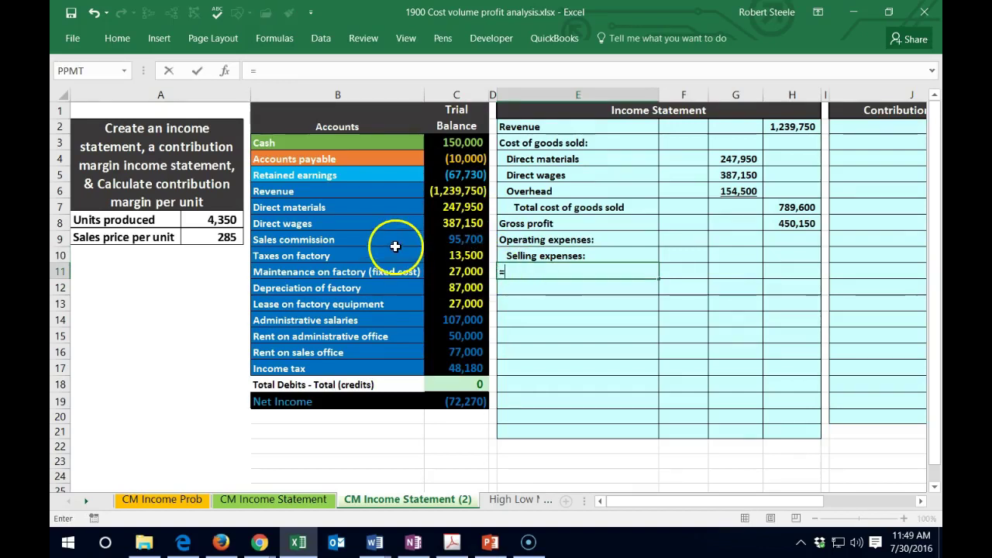
click(324, 241)
key(Return)
key(Up)
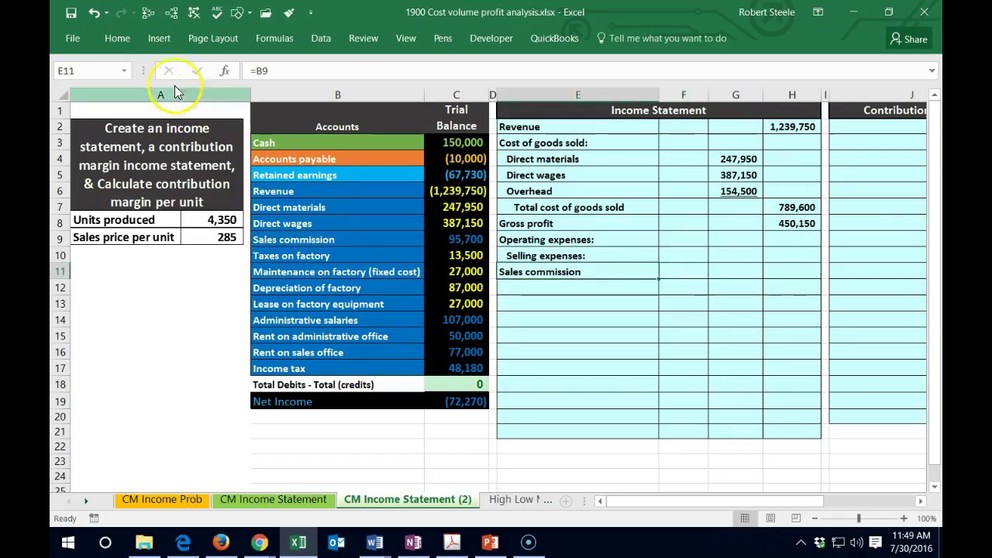
click(128, 44)
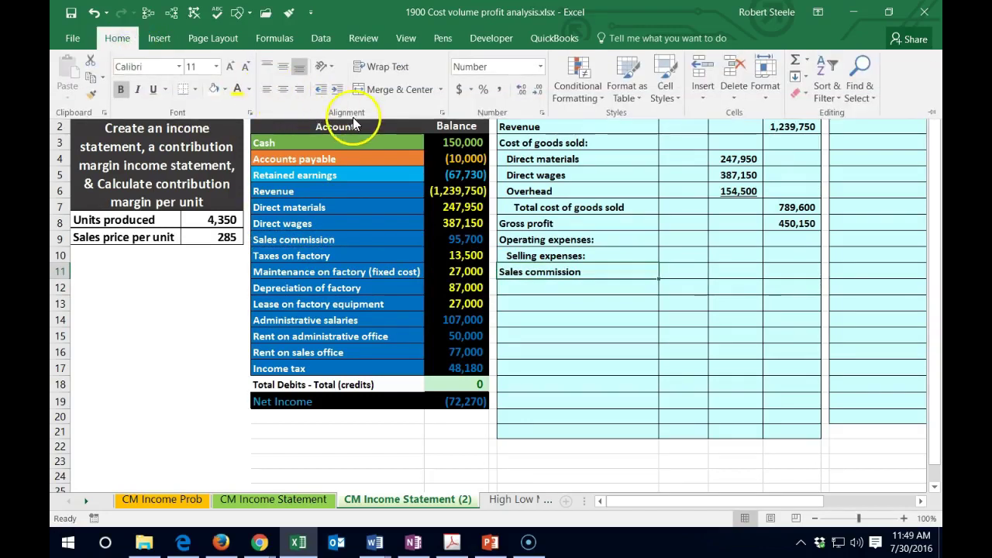
click(336, 90)
click(336, 90)
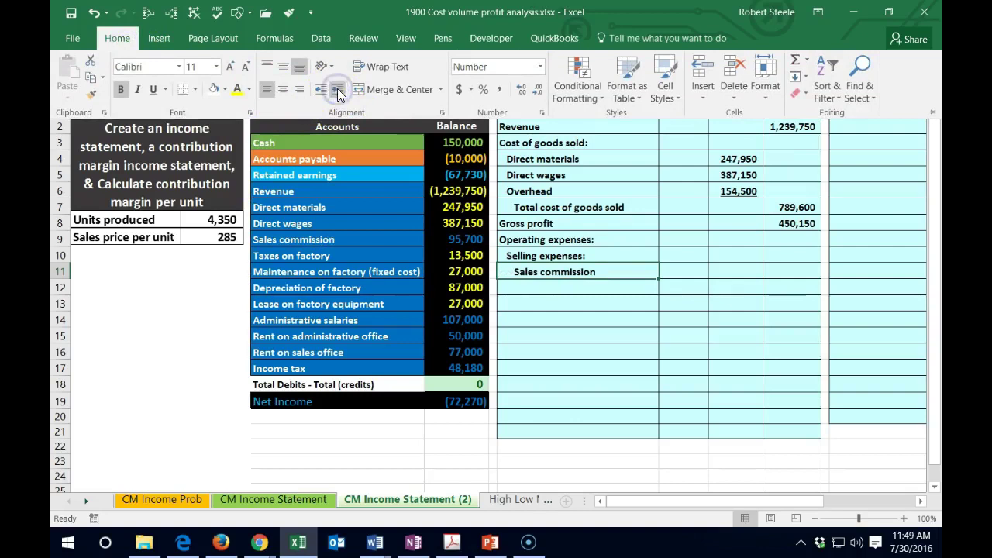
Step: Link F11 to the sales commission balance in C9, and change the font colour of C9 to yellow
click(695, 278)
click(683, 269)
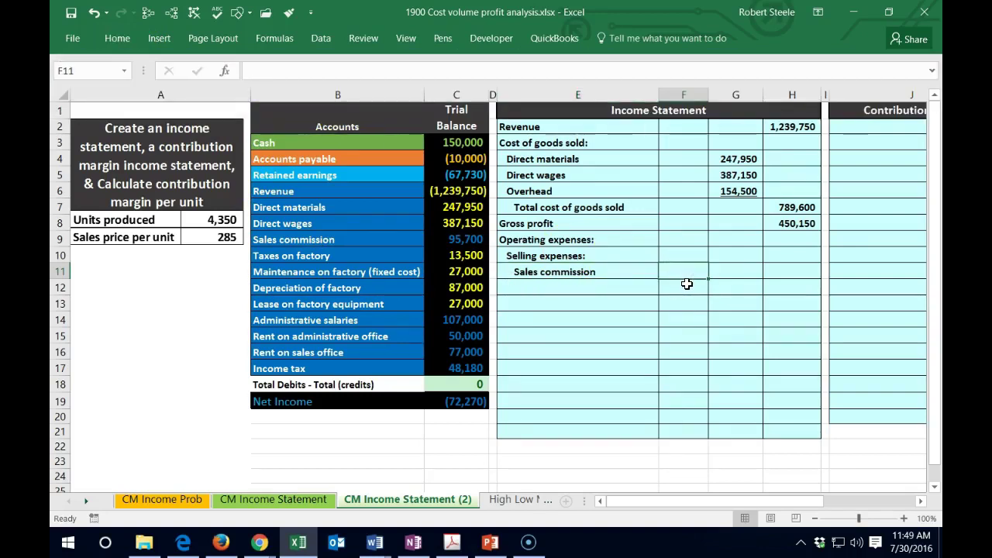
text(=)
click(479, 239)
key(Return)
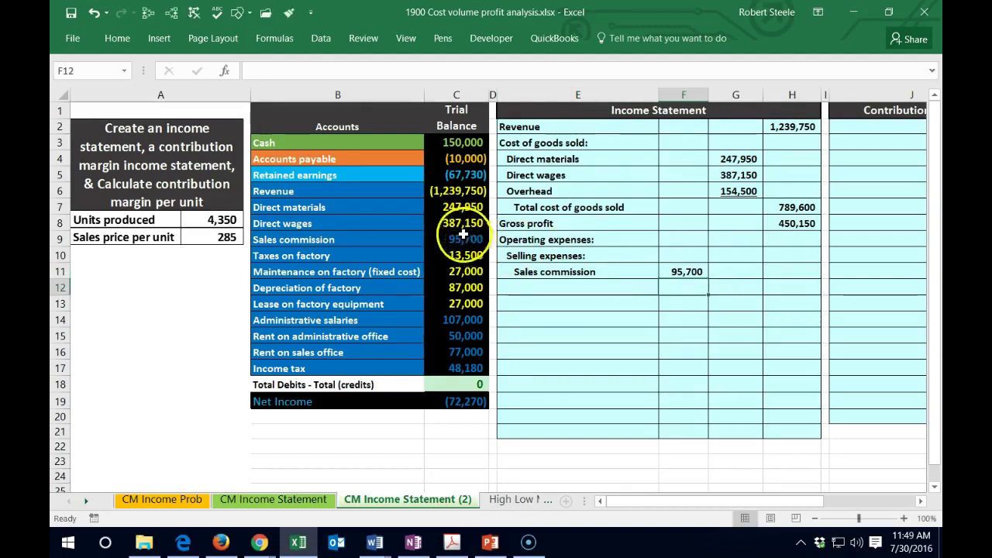
click(454, 239)
right_click(440, 238)
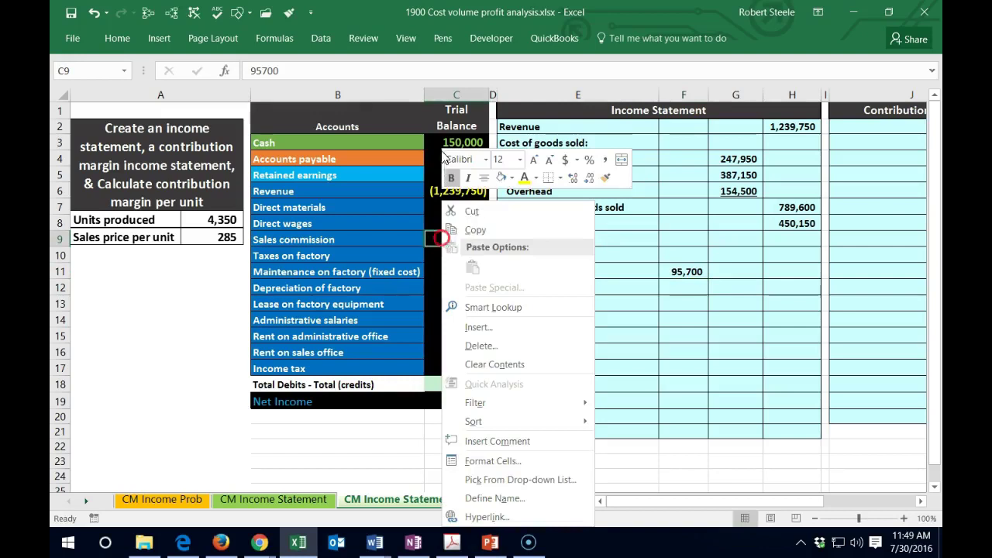
click(524, 177)
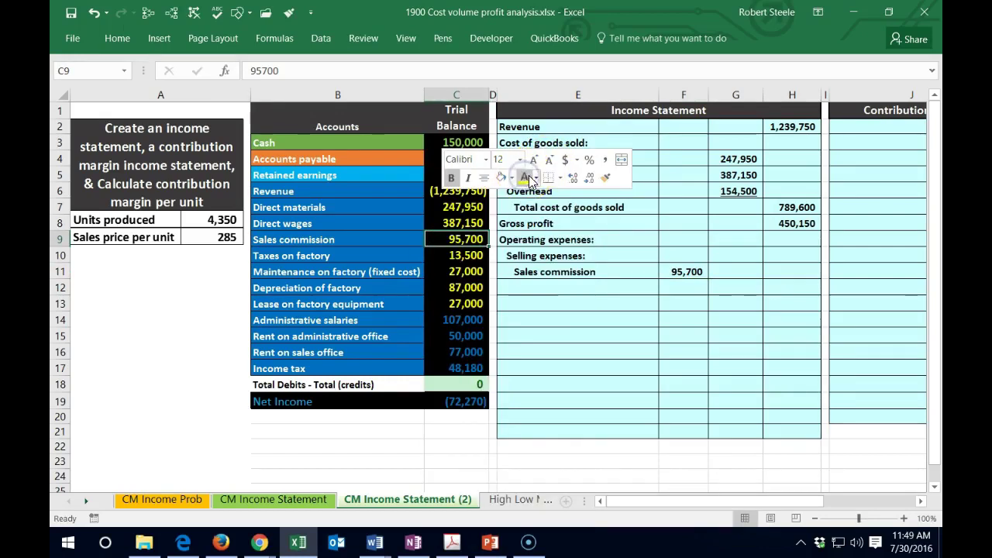
Step: Add the rent on sales office line by linking E12 to its name in B16 and F12 to its balance in C16
click(575, 291)
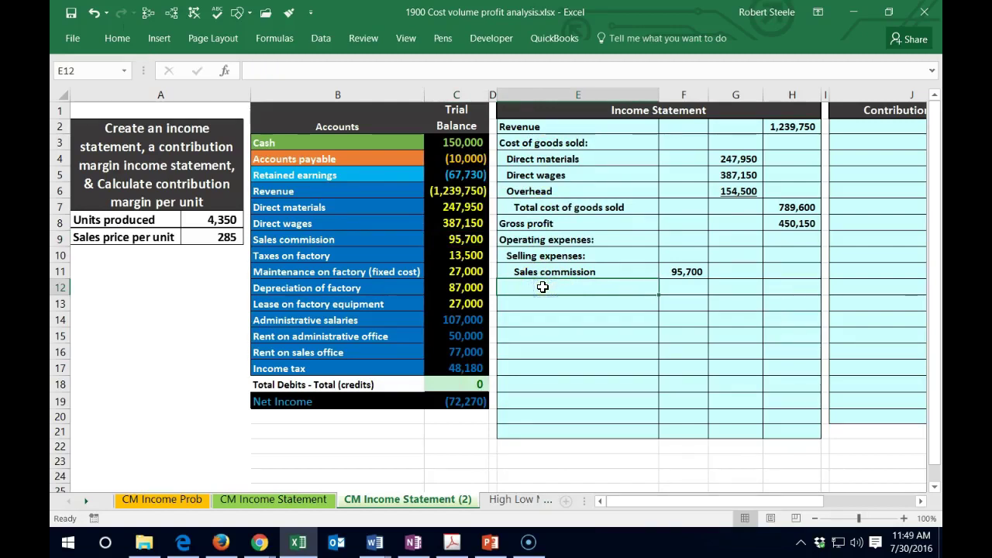
text(=)
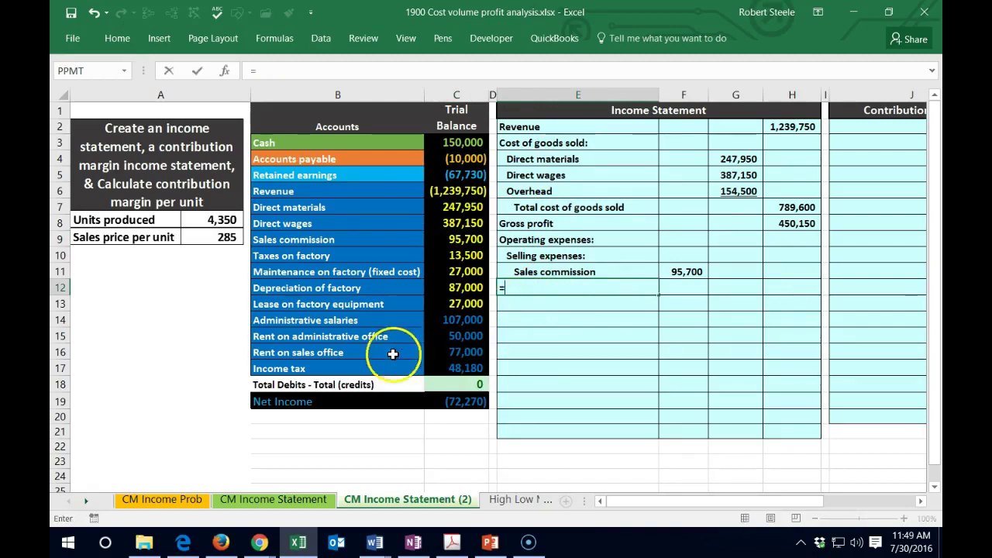
click(345, 353)
key(ctrl+Return)
key(Right)
text(=)
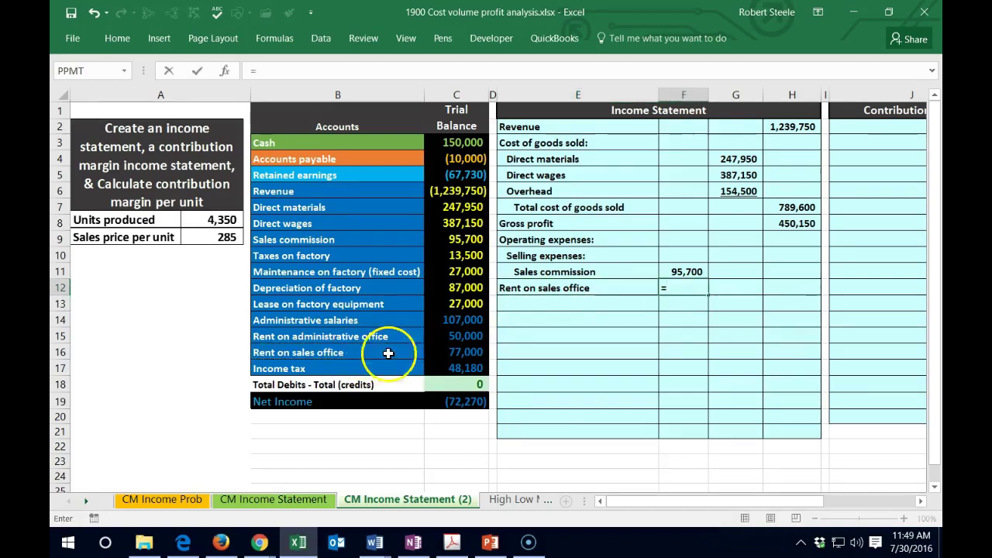
click(440, 355)
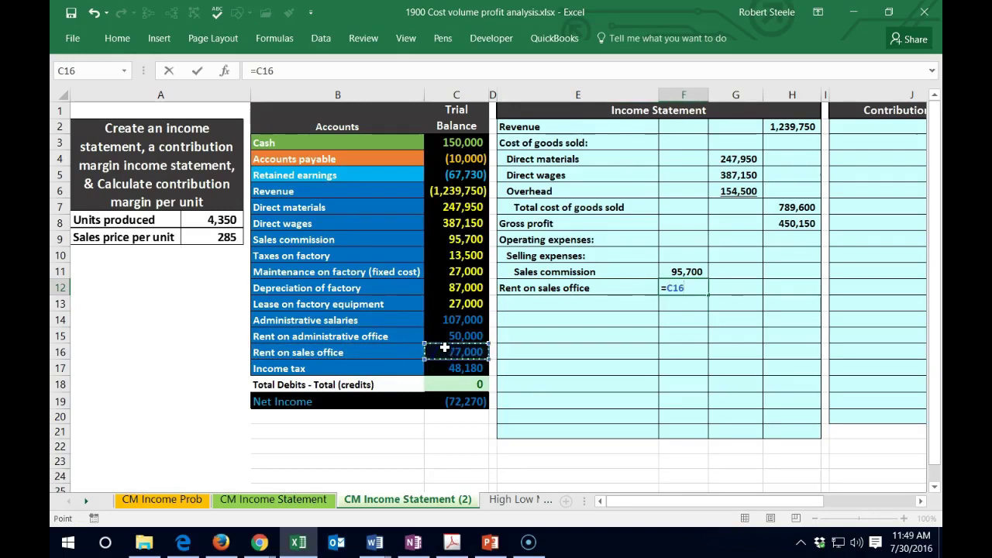
key(Return)
Step: Change the font colour of the rent on sales office balance in C16 to yellow
click(444, 347)
right_click(448, 353)
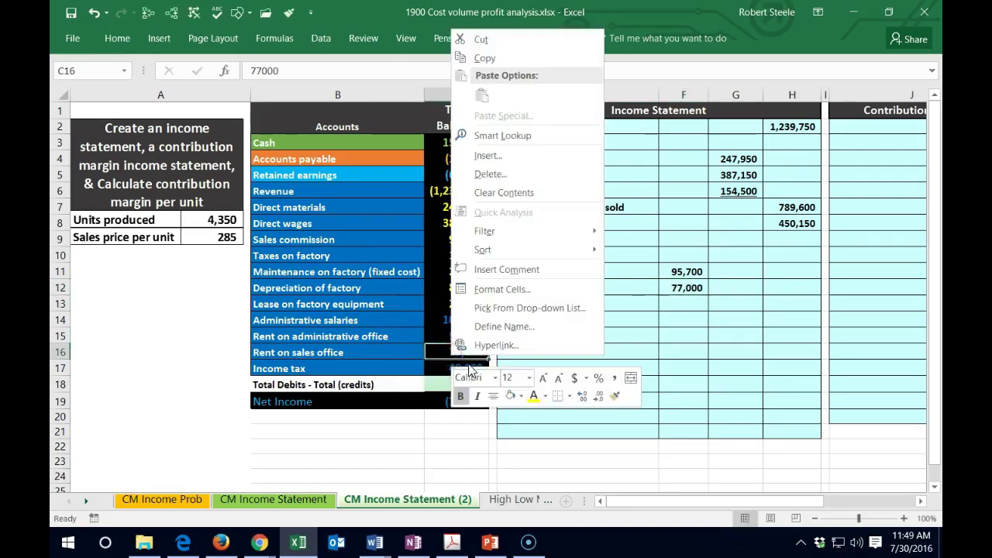
click(609, 362)
Step: Indent the Rent on sales office label in E12 two levels to match the sales commission line
click(564, 287)
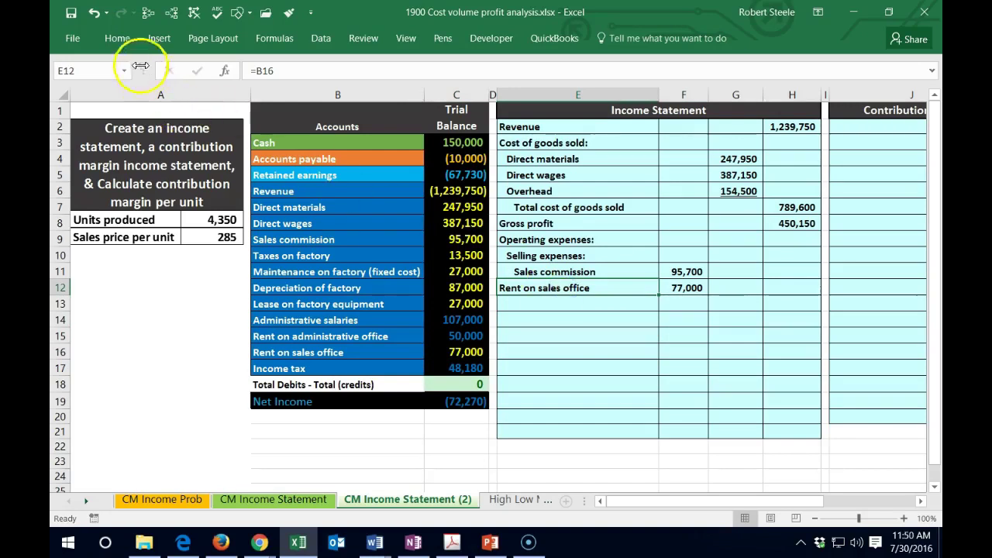
click(117, 38)
click(336, 89)
click(336, 90)
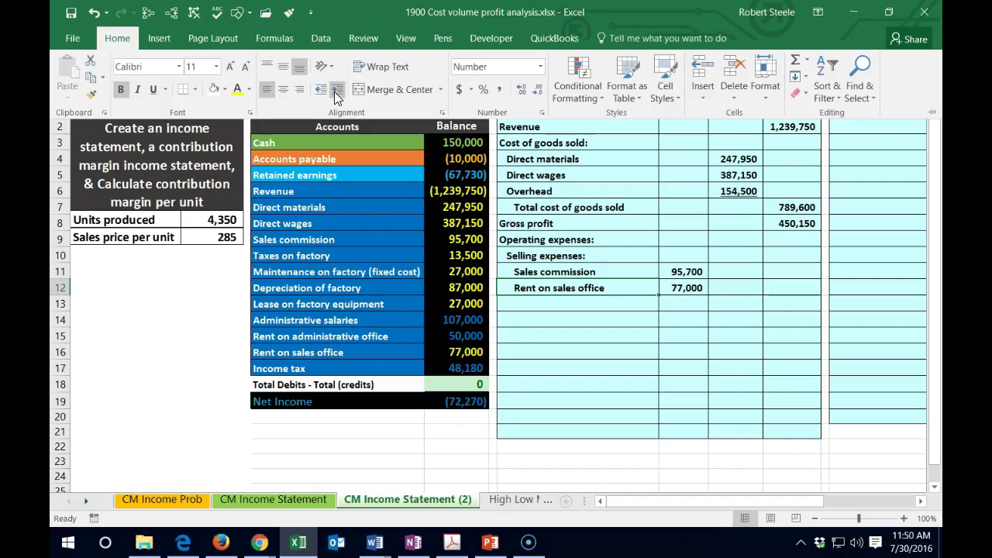
Step: Enter the label "Total selling expenses" in E13 below the rent on sales office line
click(560, 295)
click(558, 303)
text(Total selling expenses)
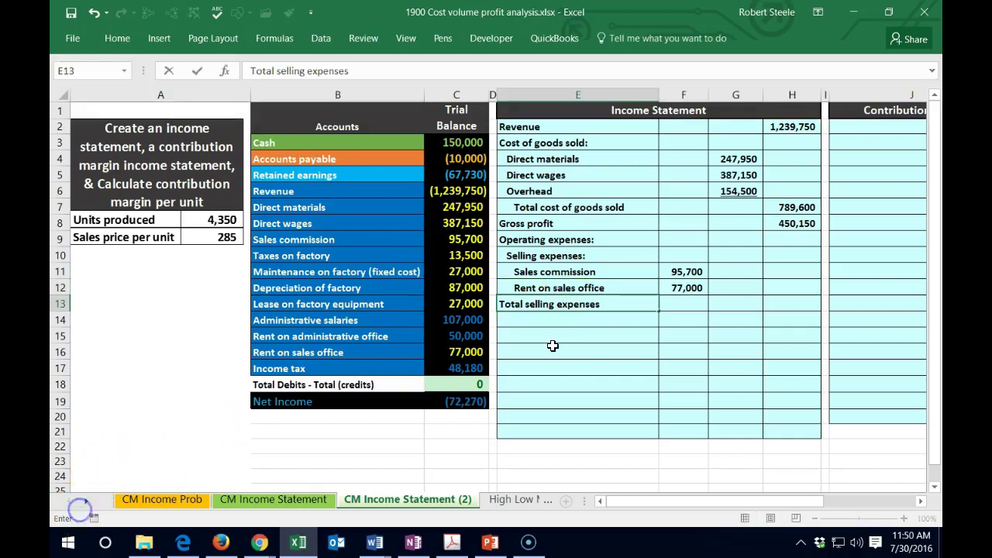
key(ctrl+Return)
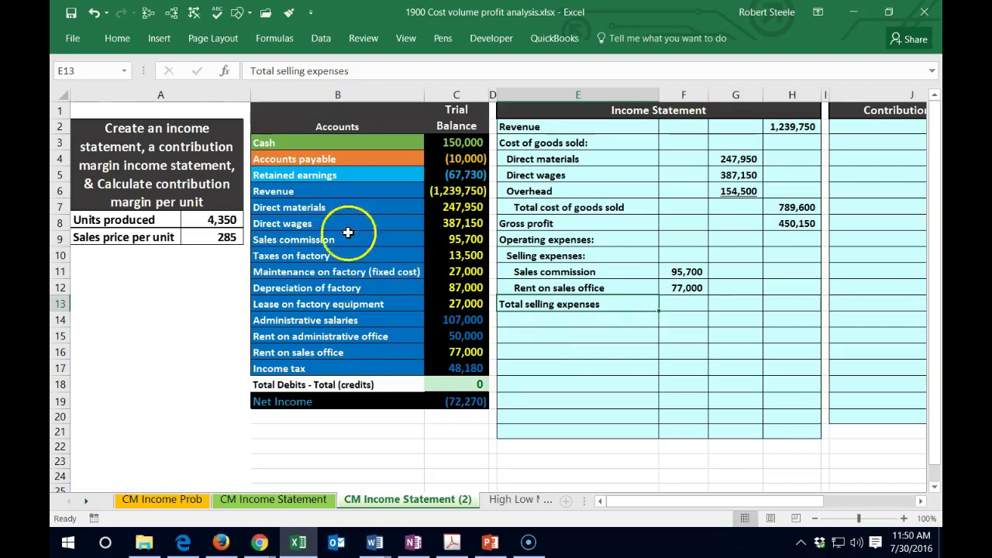
Step: Indent the Total selling expenses label in E13 three levels
click(117, 38)
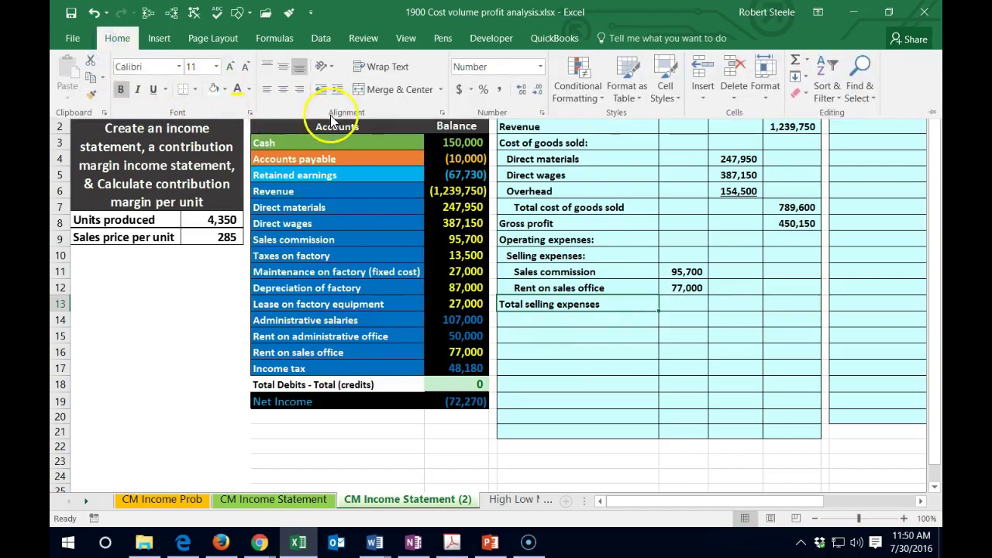
click(336, 90)
click(337, 90)
click(336, 90)
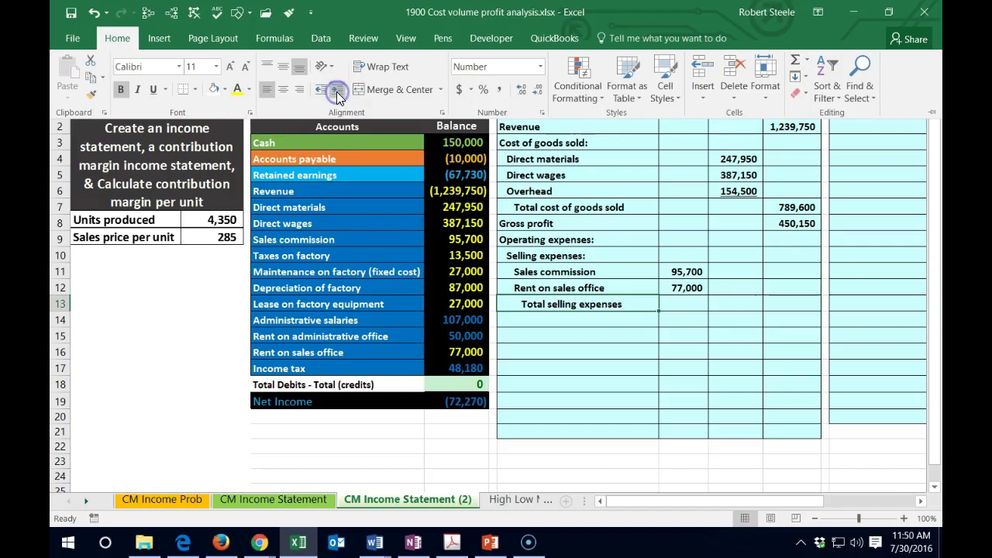
Step: Underline the rent on sales office amount in F12
click(719, 305)
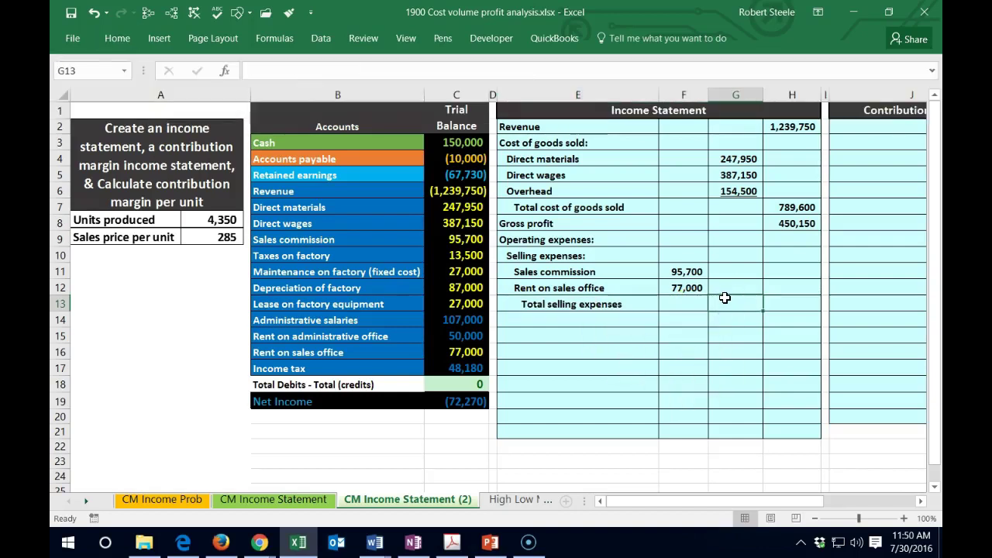
drag(688, 287, 687, 273)
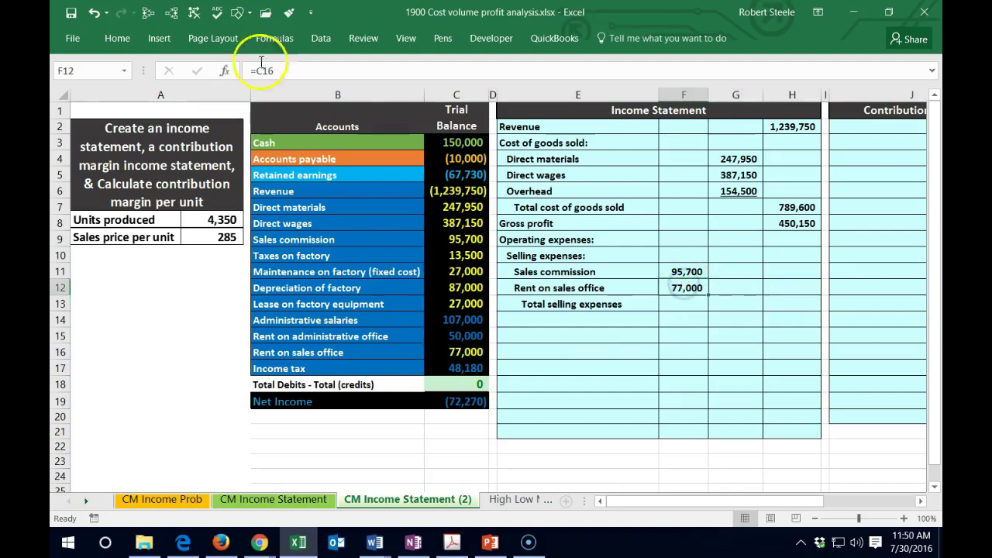
click(132, 37)
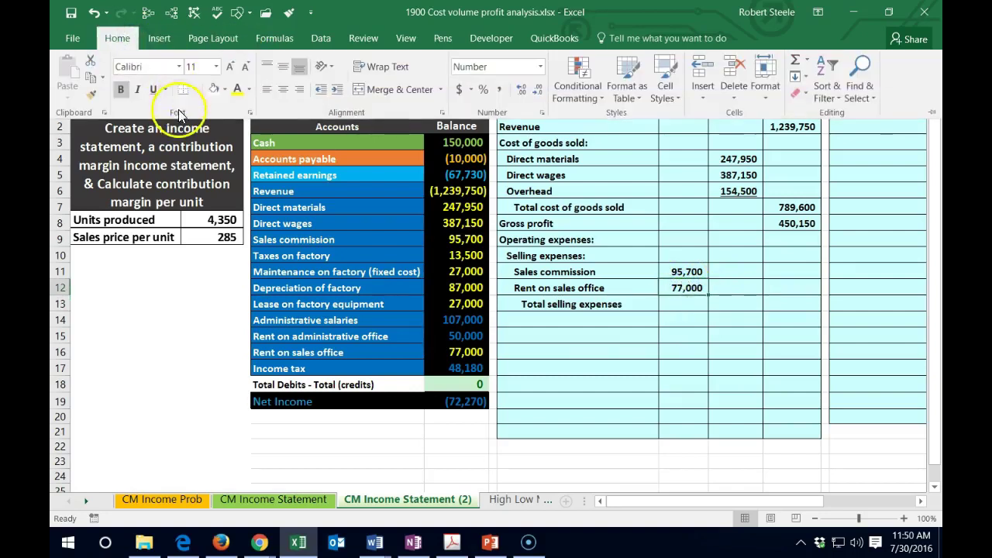
click(155, 90)
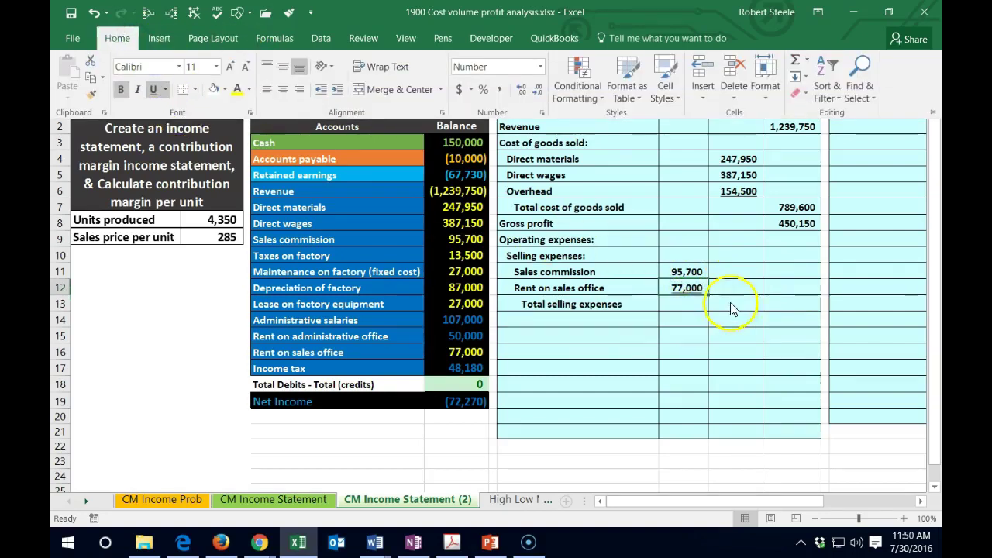
Step: Total the selling expenses in G13 with a SUM of F11:F12
click(730, 305)
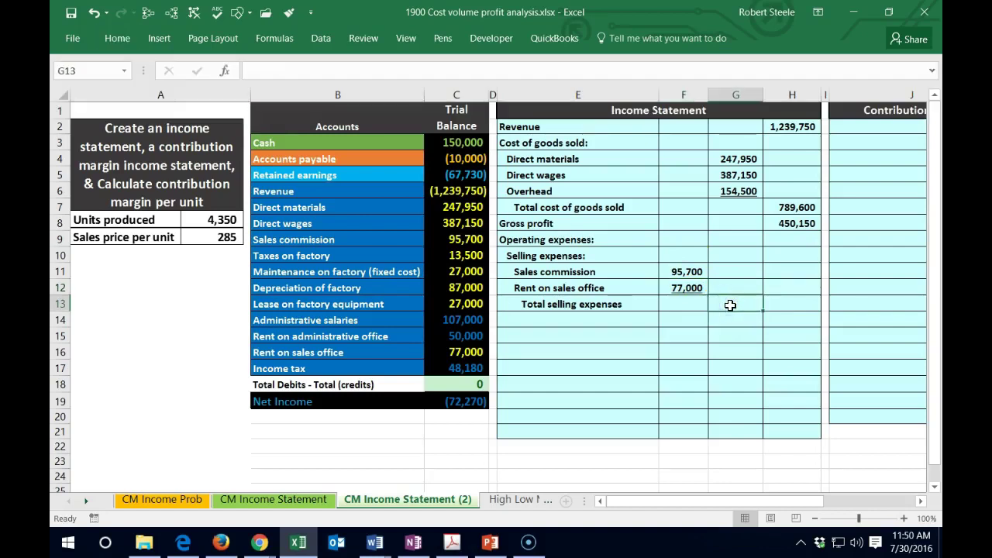
text(=sum)
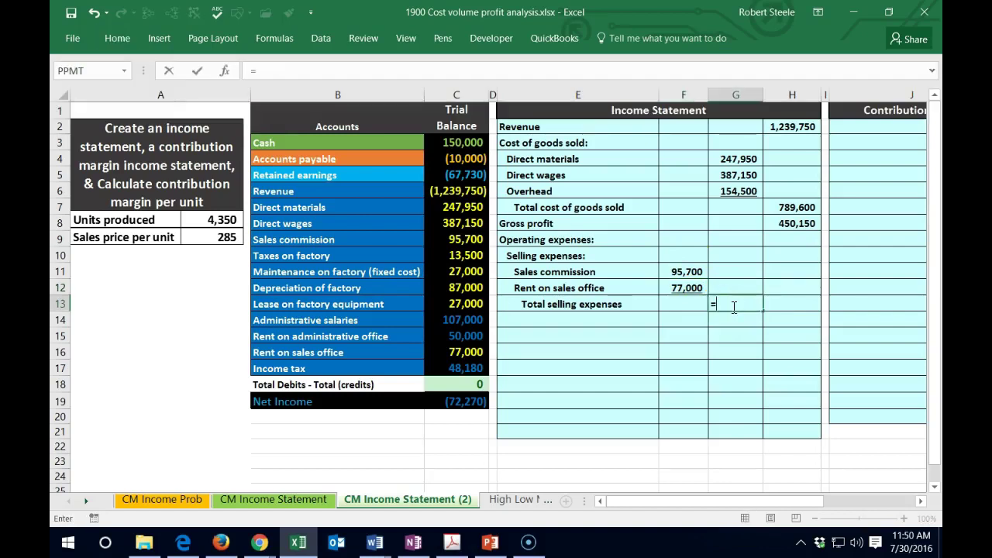
key(Left)
key(Up)
key(Up)
key(shift+Down)
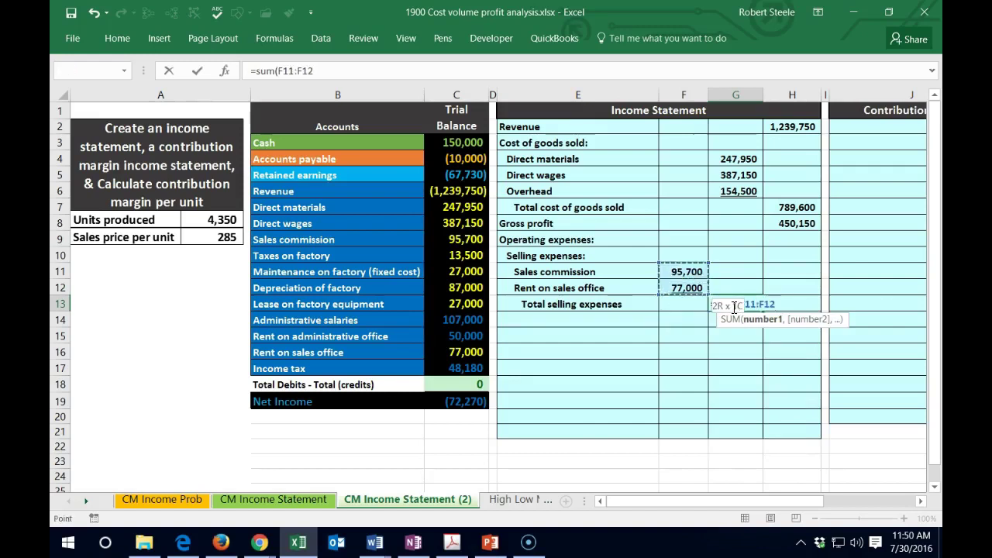
text())
key(Return)
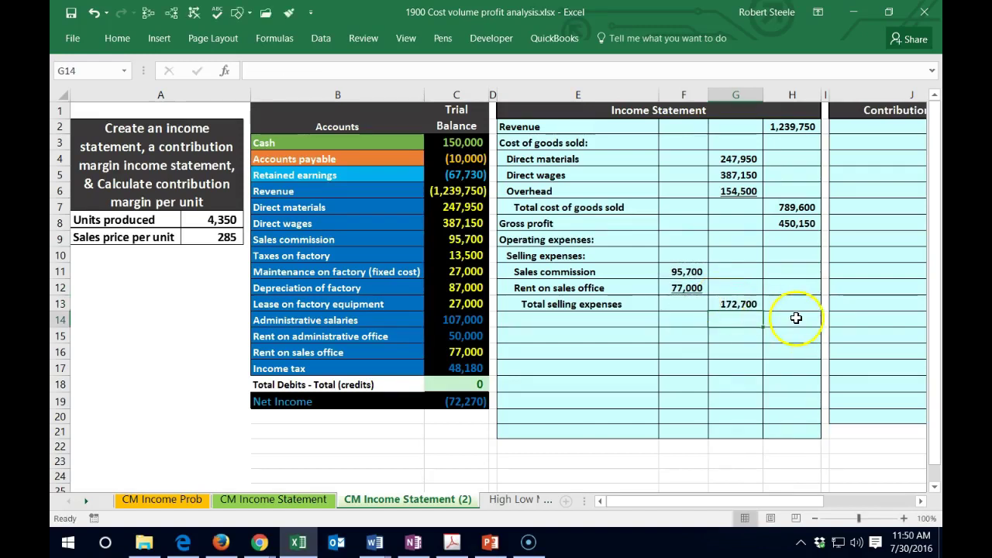
Step: Enter the heading "Aministrative expenses:" in E14 and indent it one level
click(564, 320)
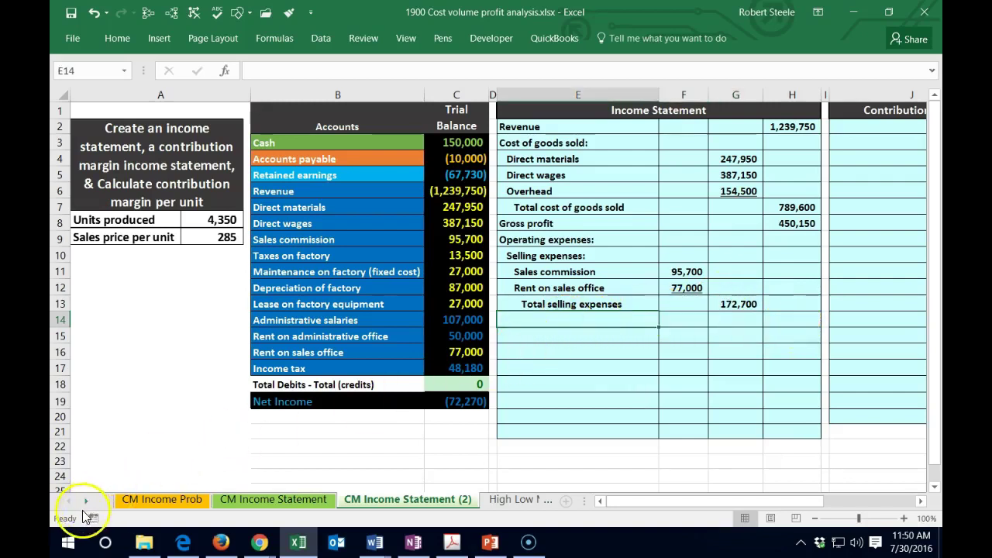
text(Aministrative expenses:)
key(ctrl+Return)
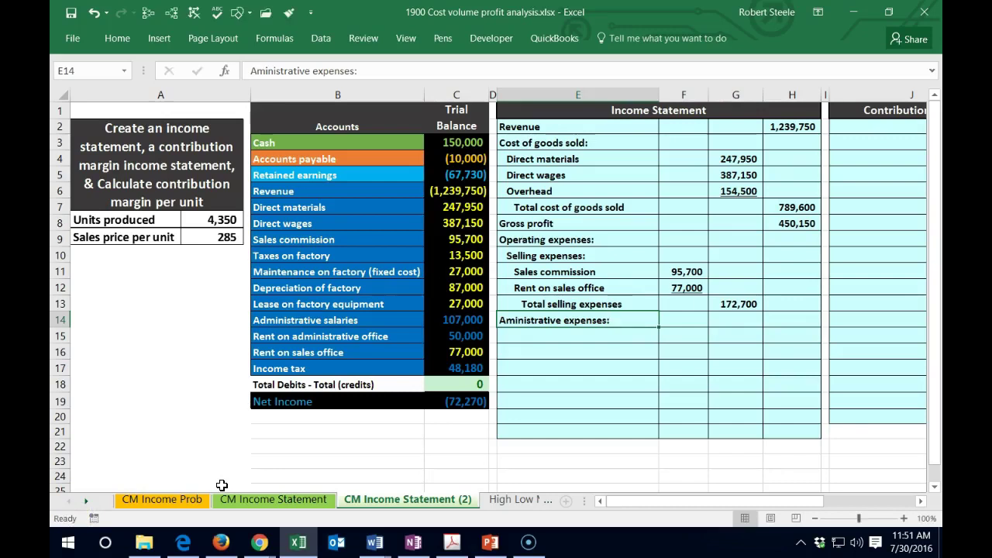
click(117, 39)
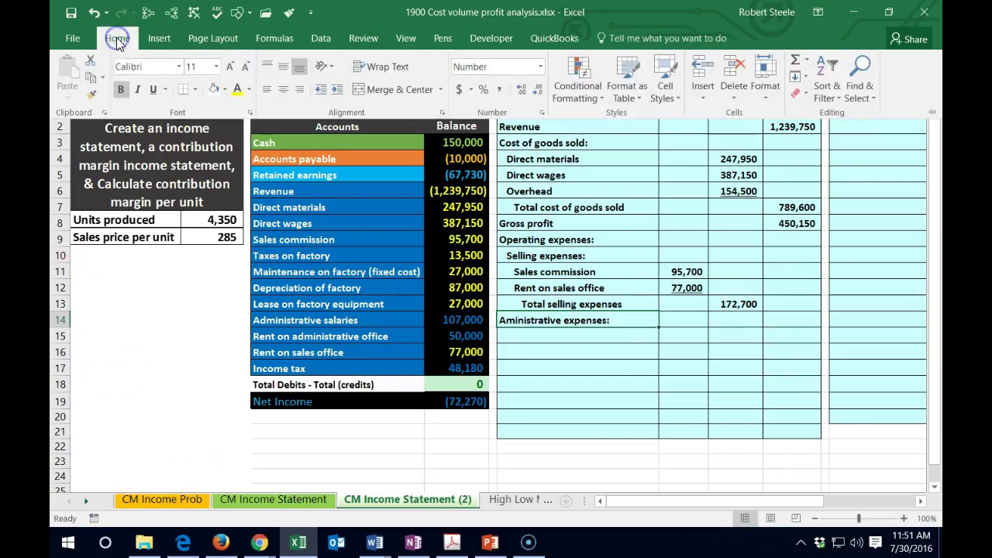
click(335, 92)
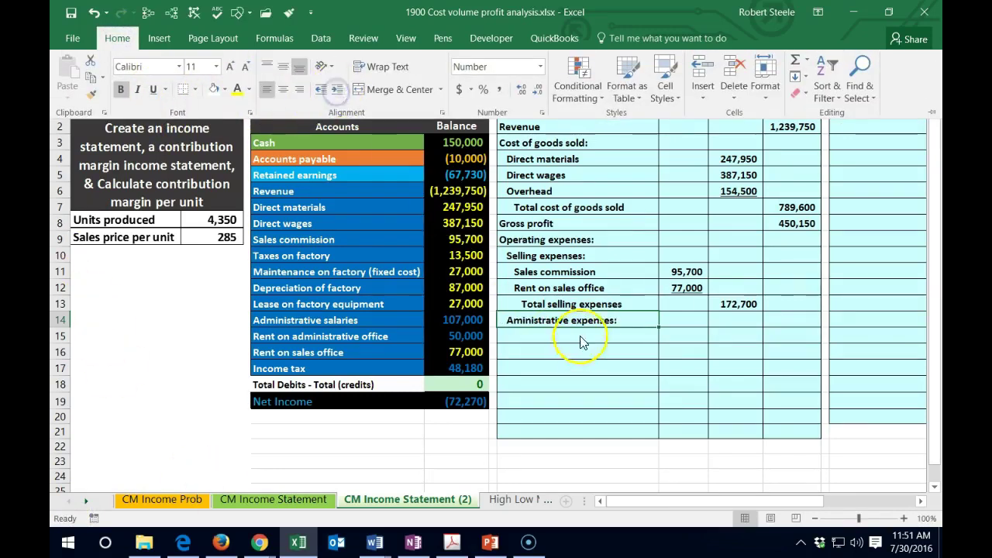
Step: Link E15 to the administrative salaries name in B14 and indent the label two levels
click(569, 238)
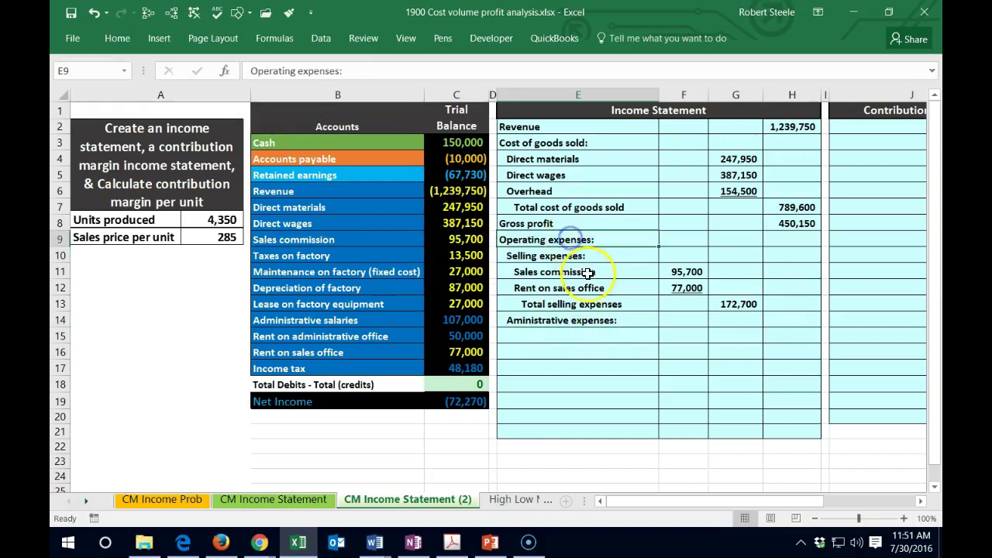
click(553, 337)
click(556, 336)
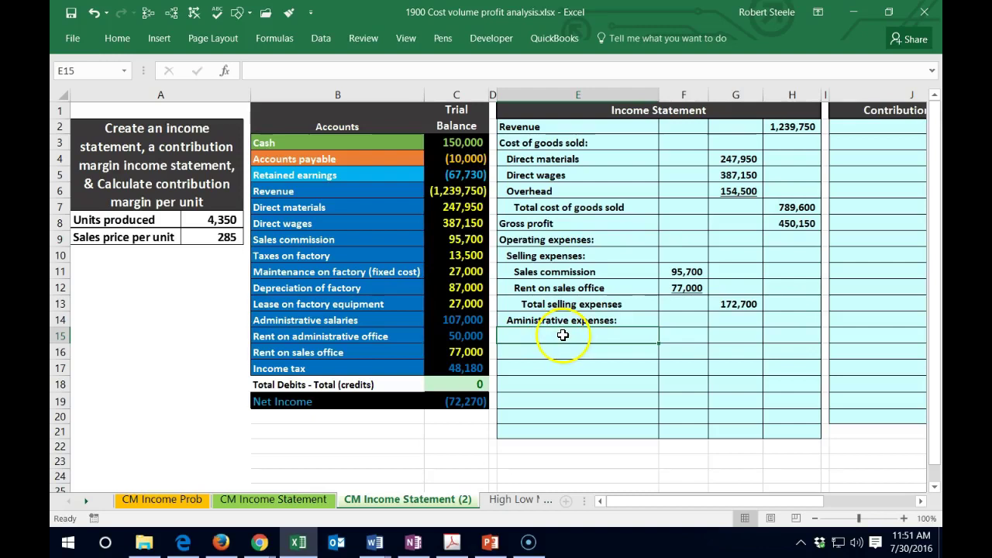
text(=)
click(344, 322)
key(Return)
key(Up)
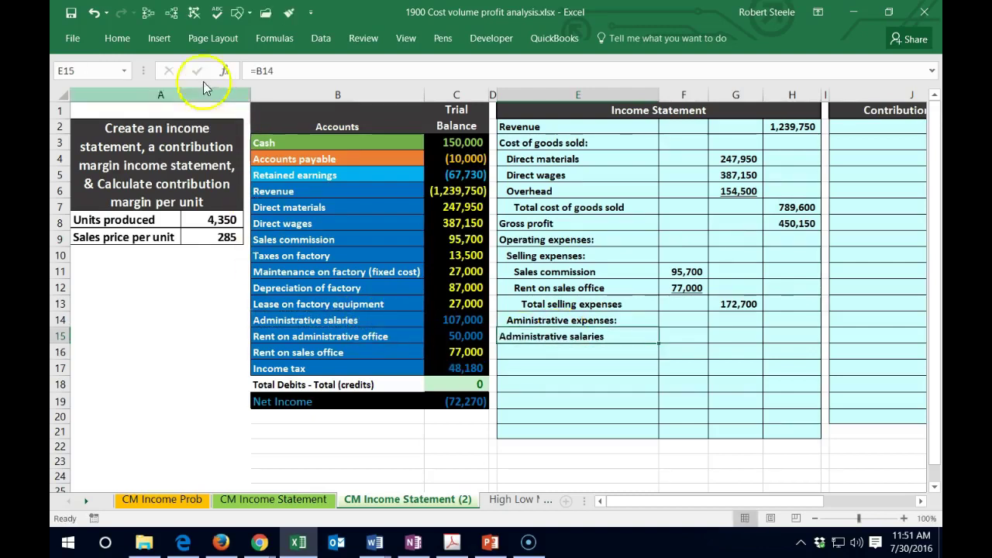
click(117, 38)
click(339, 90)
click(339, 90)
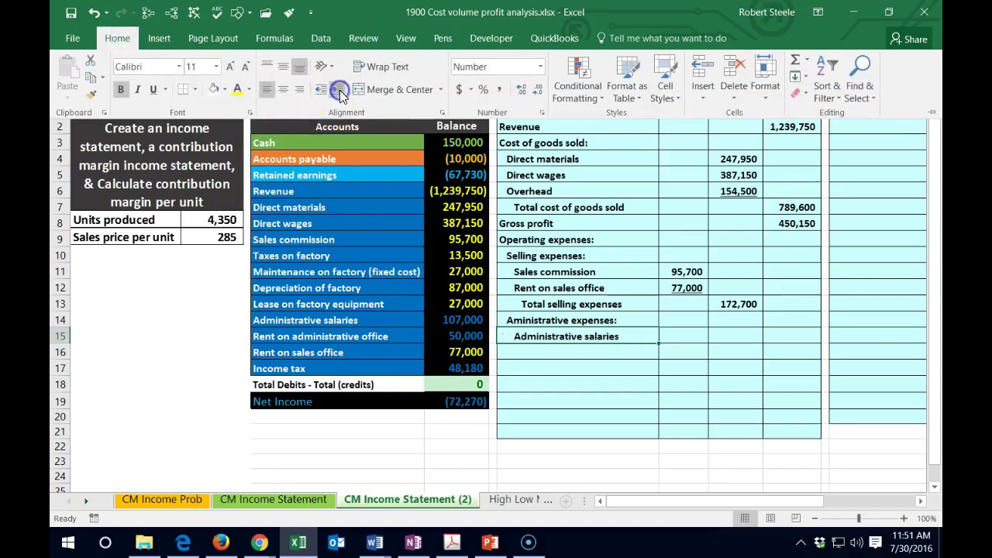
Step: Link F15 to the administrative salaries balance in C14 and change the font colour of C14 to yellow
click(684, 335)
click(686, 334)
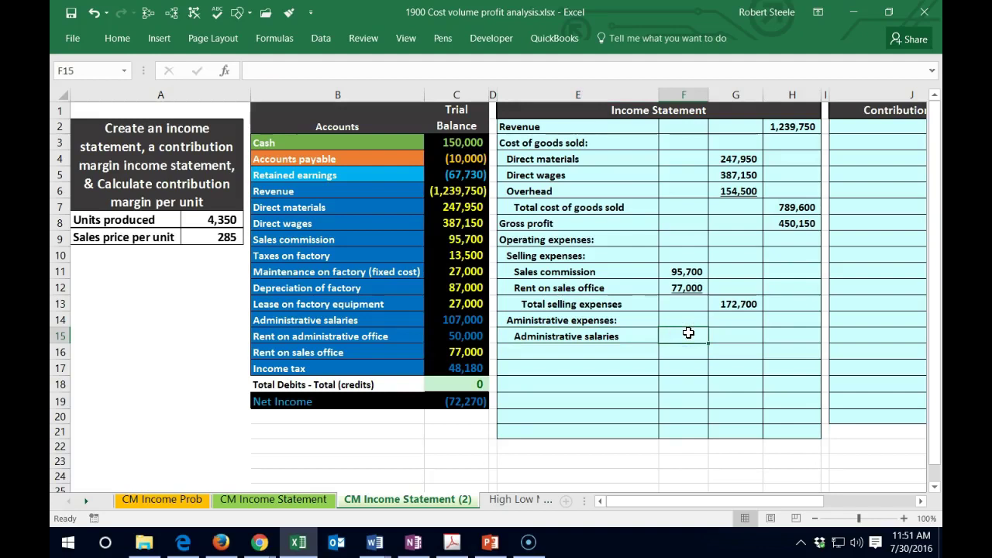
text(=)
click(462, 320)
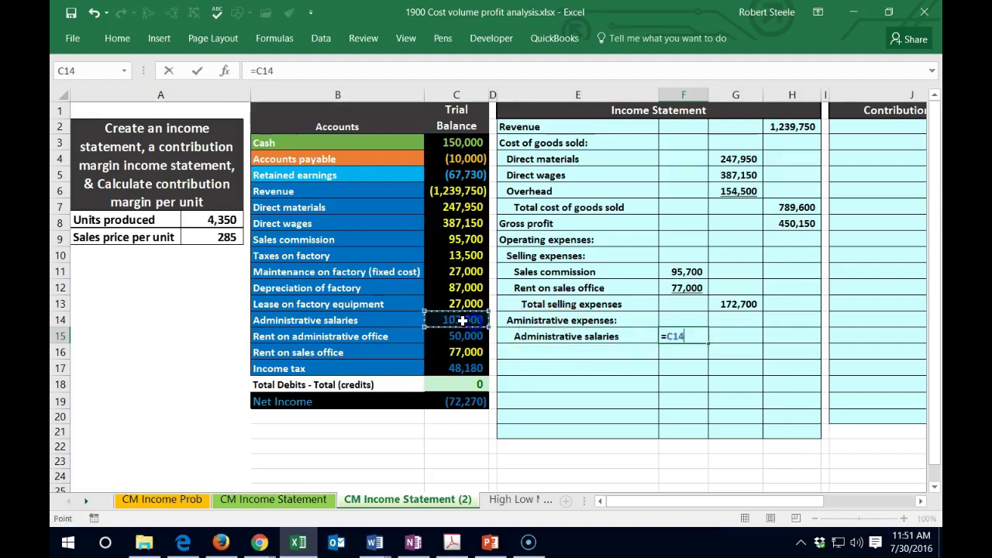
key(Return)
key(Left)
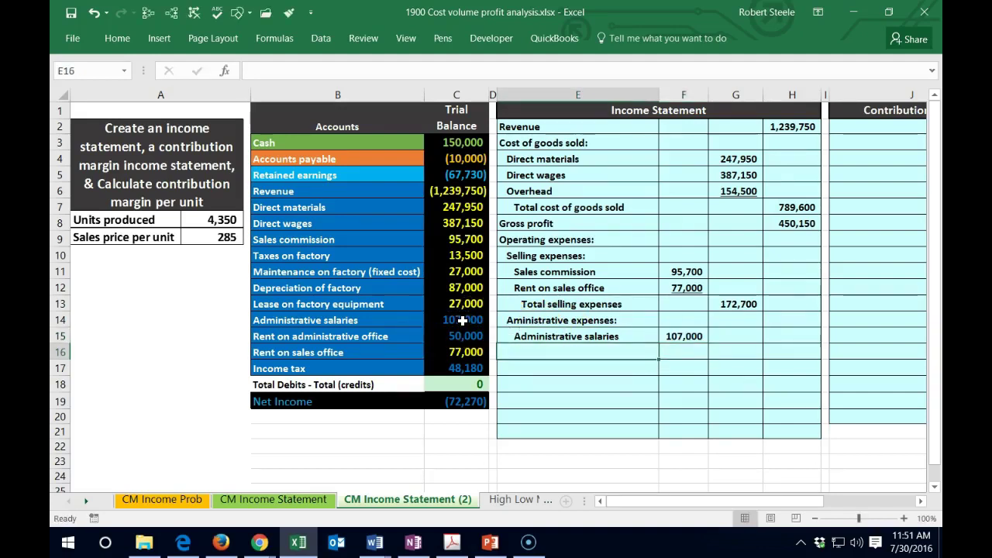
right_click(463, 320)
click(552, 176)
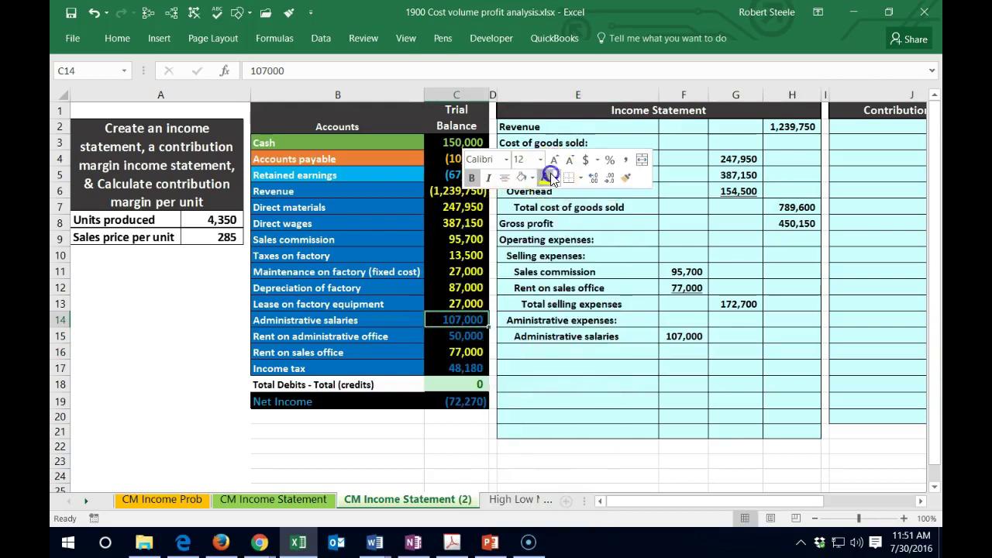
Step: Link E16 to the rent on administrative office name in B15 and indent the label two levels
click(542, 349)
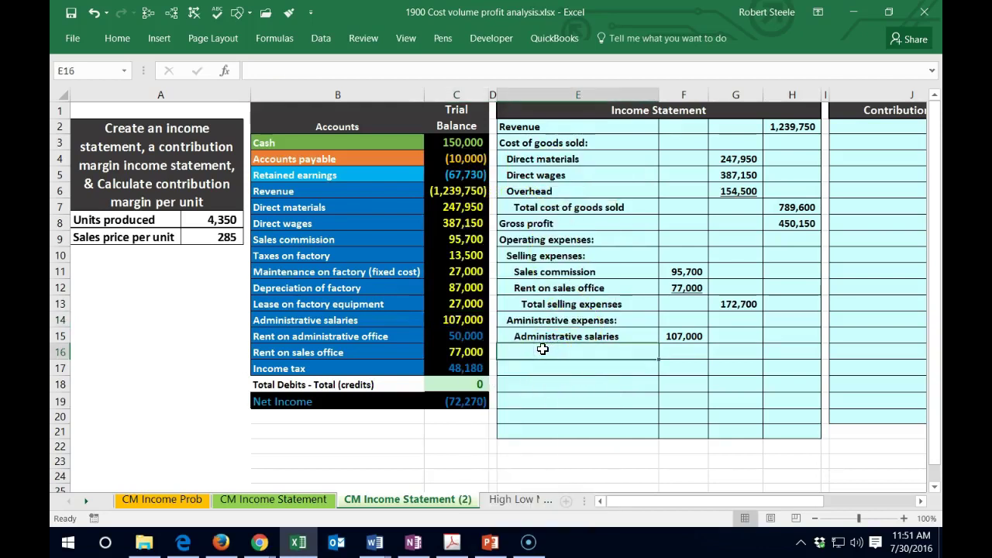
text(=)
click(376, 335)
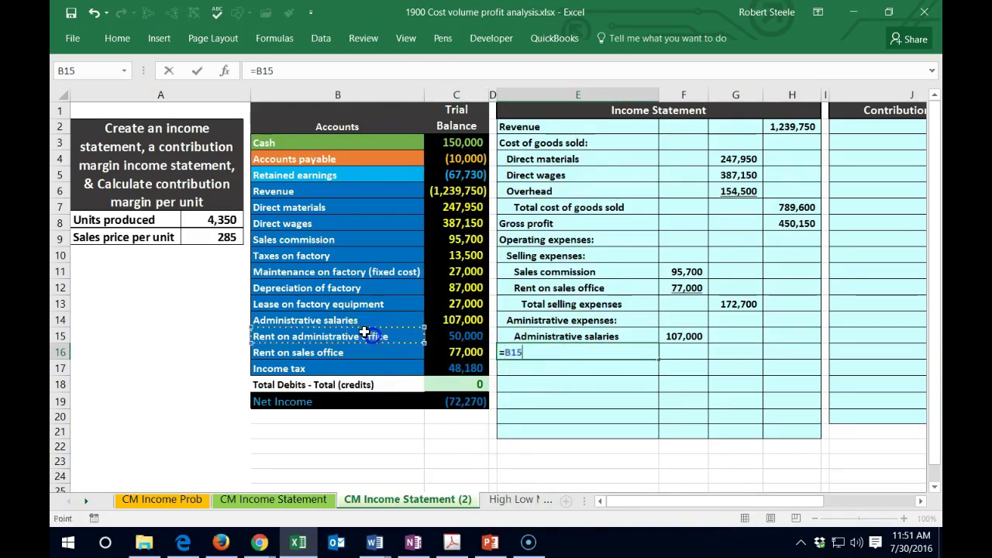
key(Return)
key(Up)
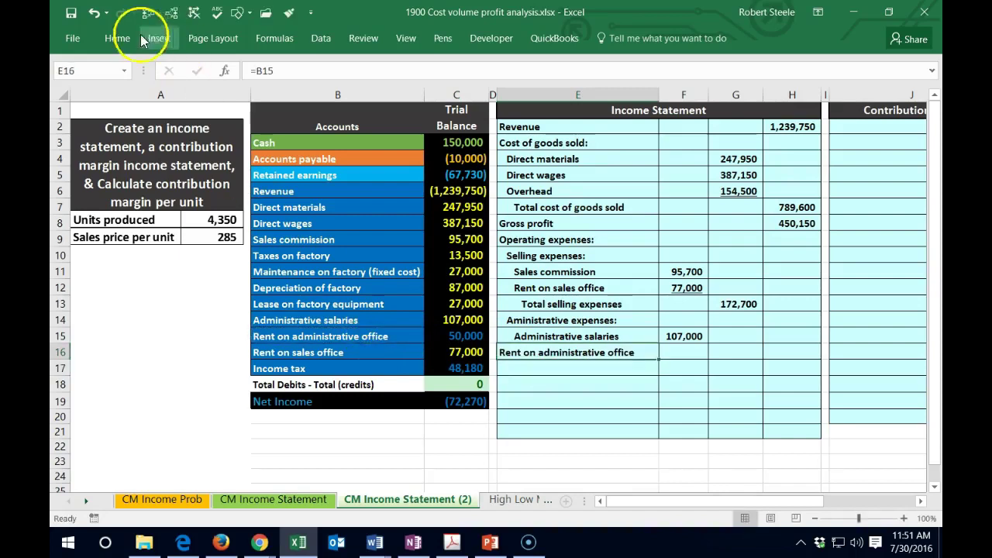
click(109, 38)
click(334, 90)
click(334, 90)
Step: Link F16 to the rent on administrative office balance in C15 and change the font colour of C15 to yellow
click(645, 341)
click(681, 346)
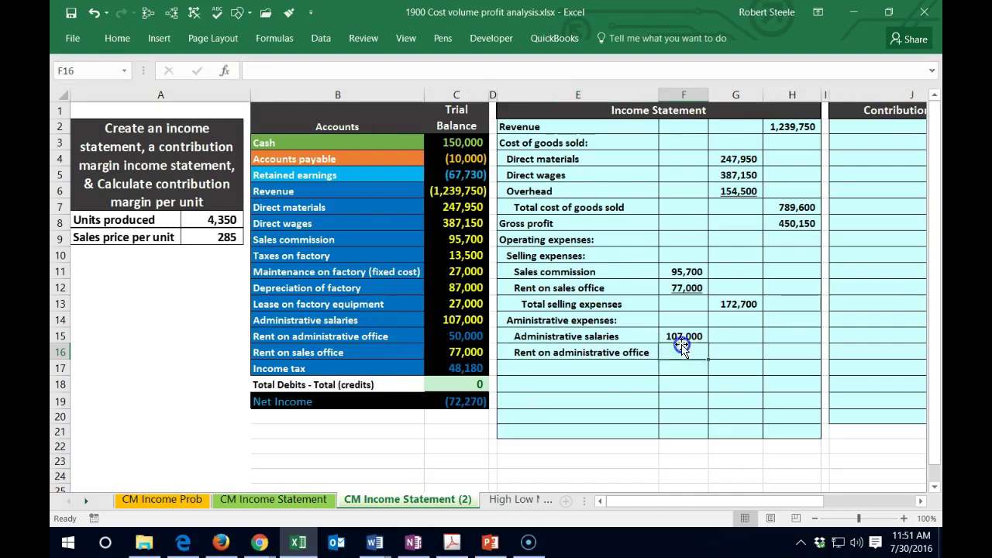
text(=)
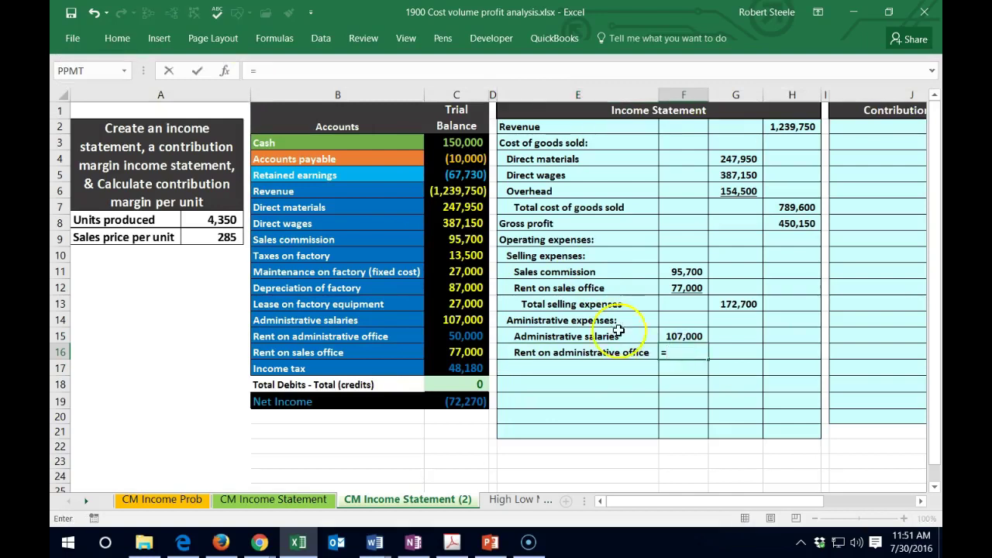
click(480, 337)
key(Return)
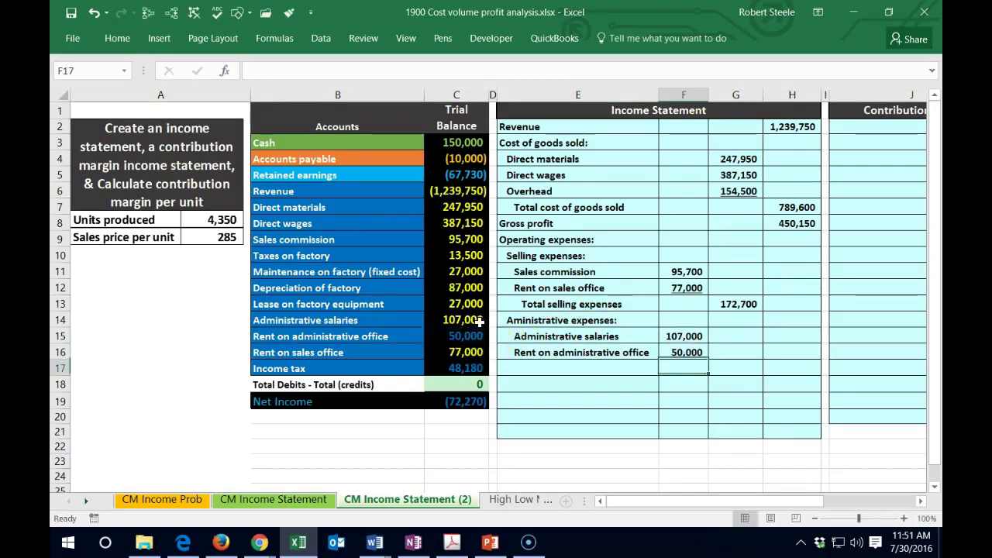
right_click(461, 335)
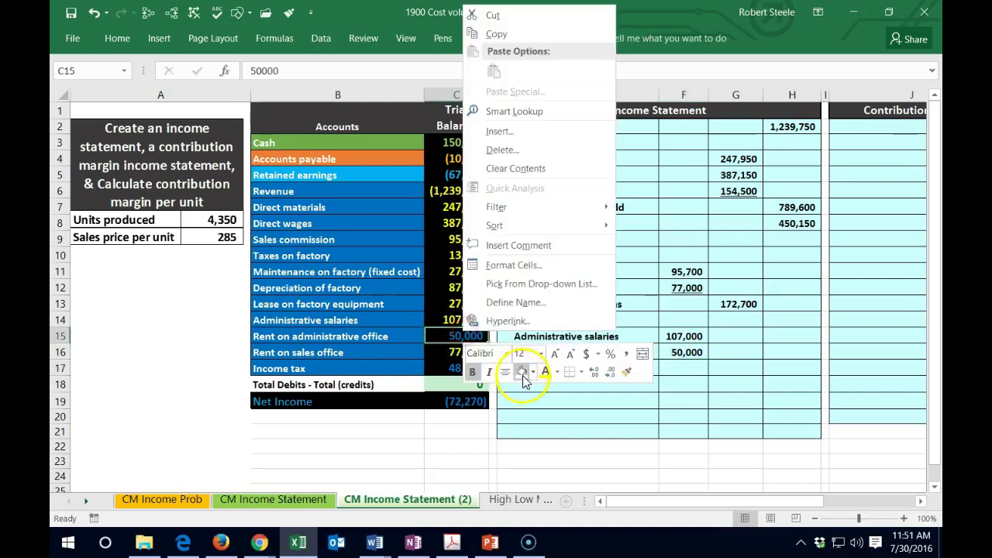
click(473, 368)
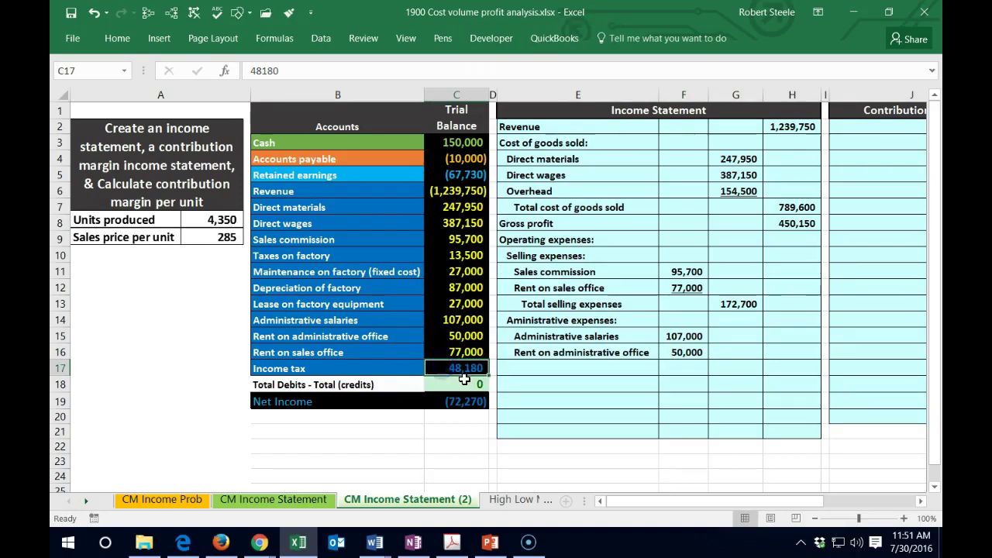
Step: Underline the rent on administrative office amount in F16
click(678, 351)
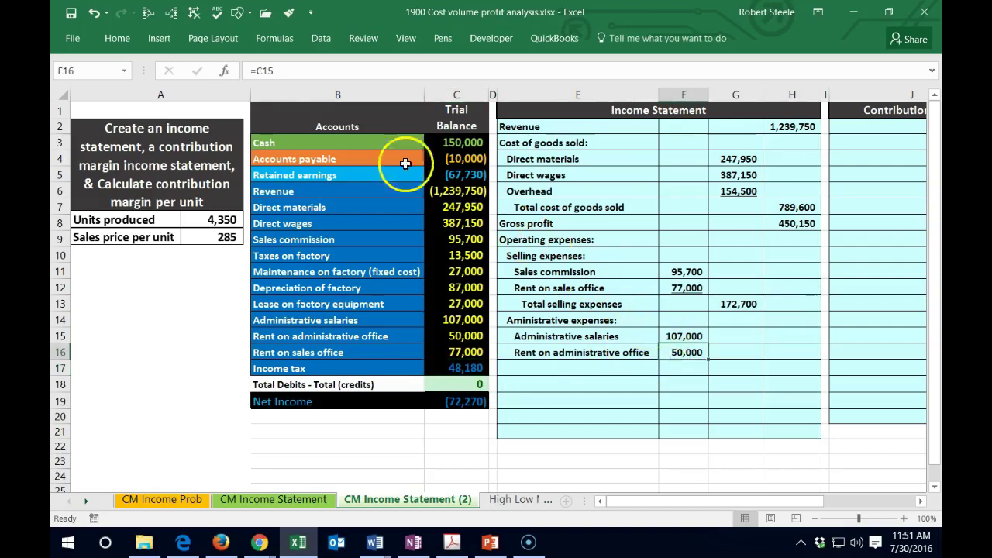
click(121, 43)
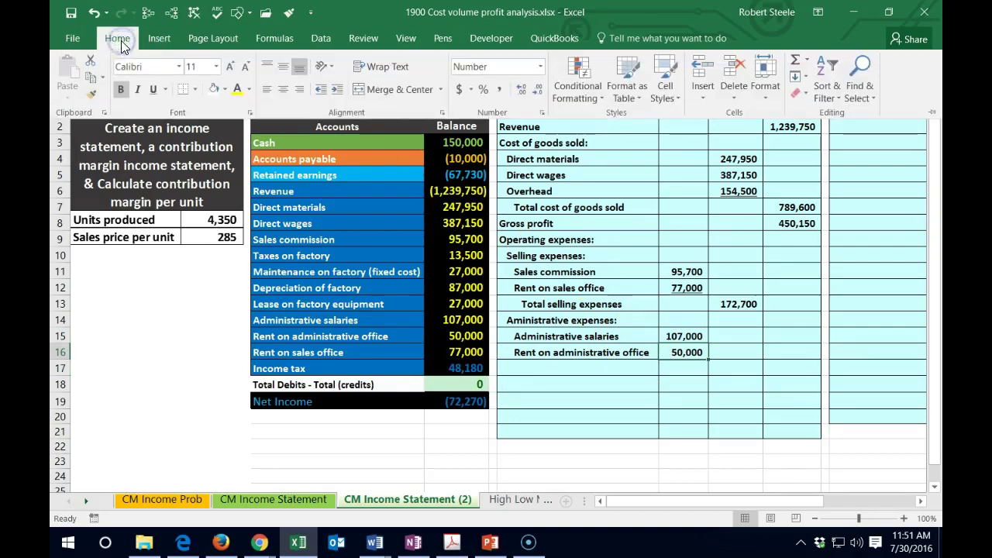
click(153, 89)
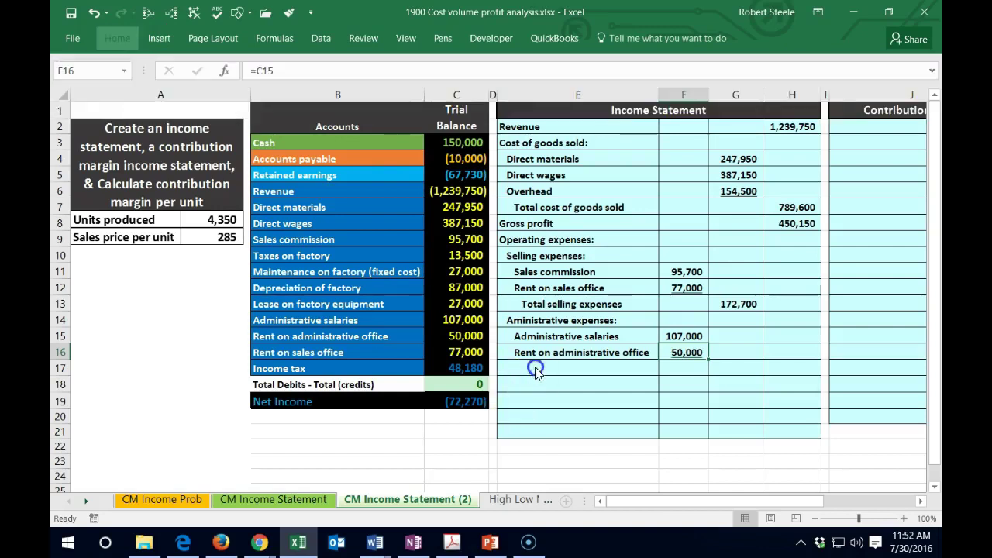
Step: Enter the label "Total administrative expenses" in E17 and indent it three levels
click(504, 369)
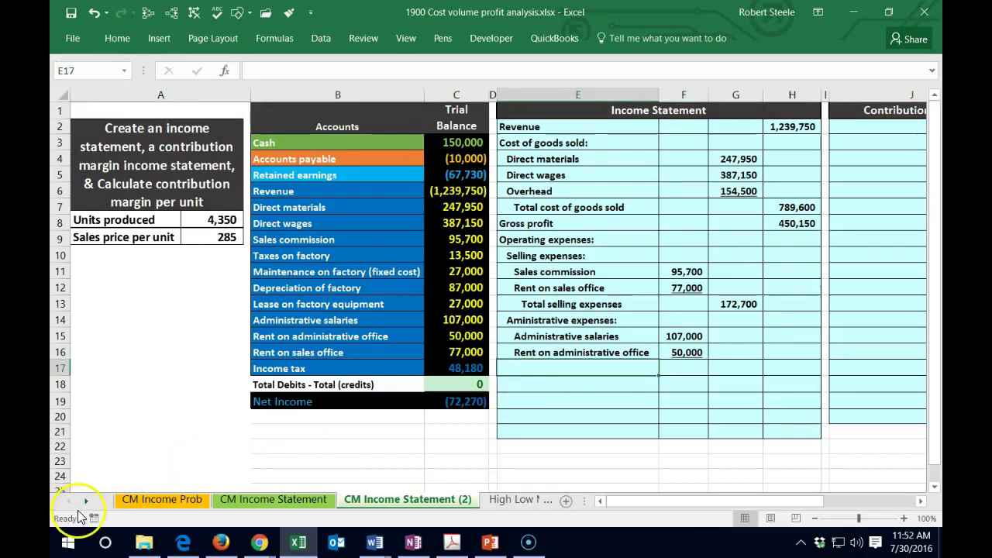
text(Total administrative expenses)
click(196, 71)
click(116, 38)
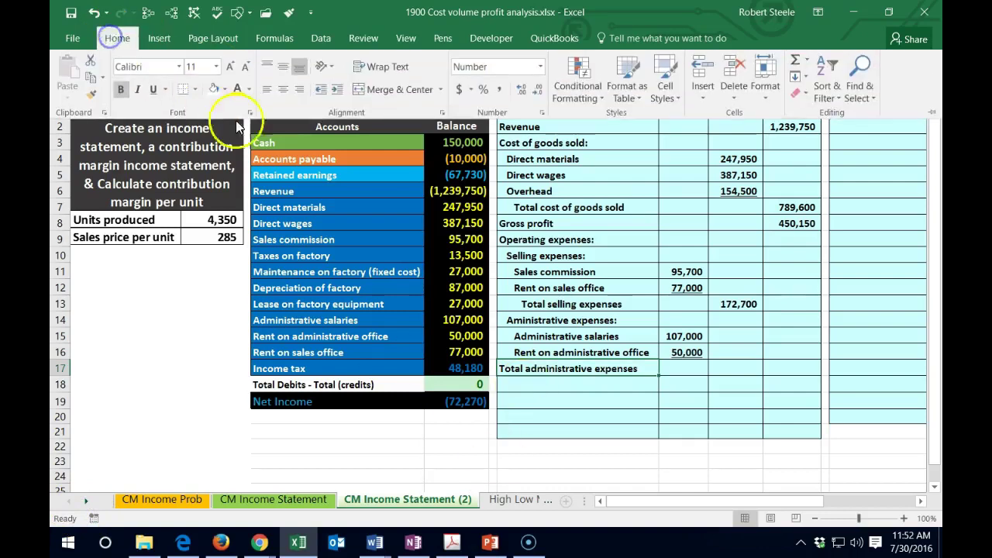
click(337, 90)
click(336, 90)
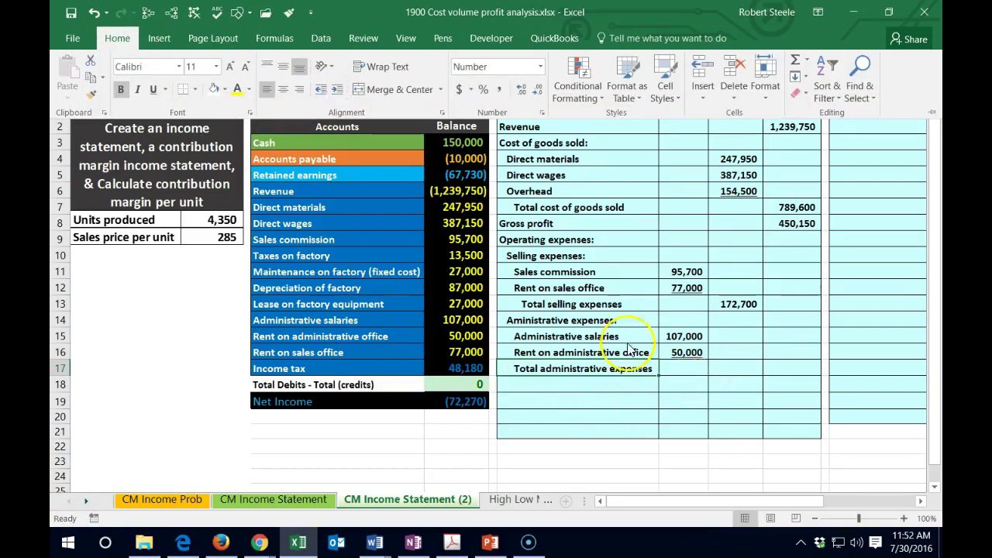
click(336, 90)
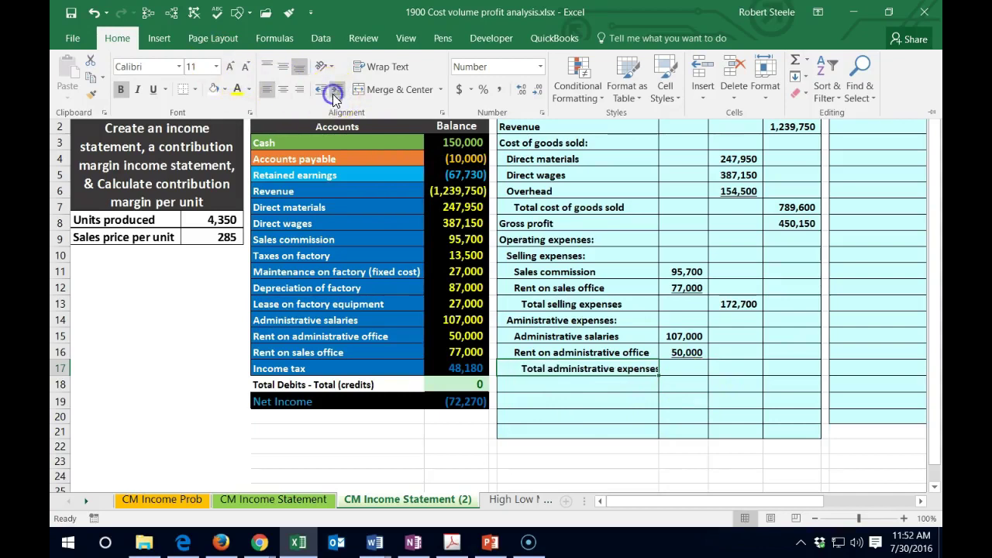
Step: Total the administrative expenses in G17 with a SUM of F15:F16
click(740, 370)
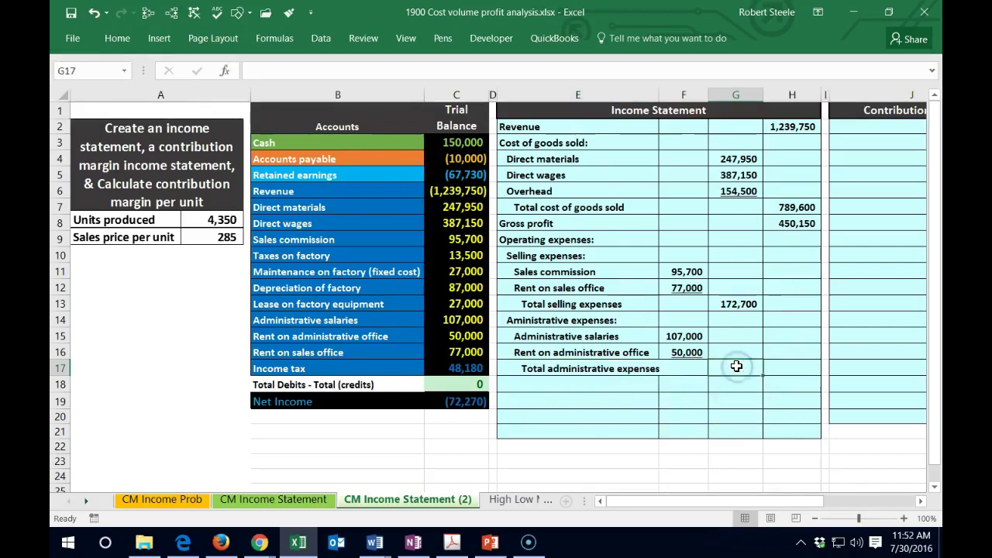
text(=sum()
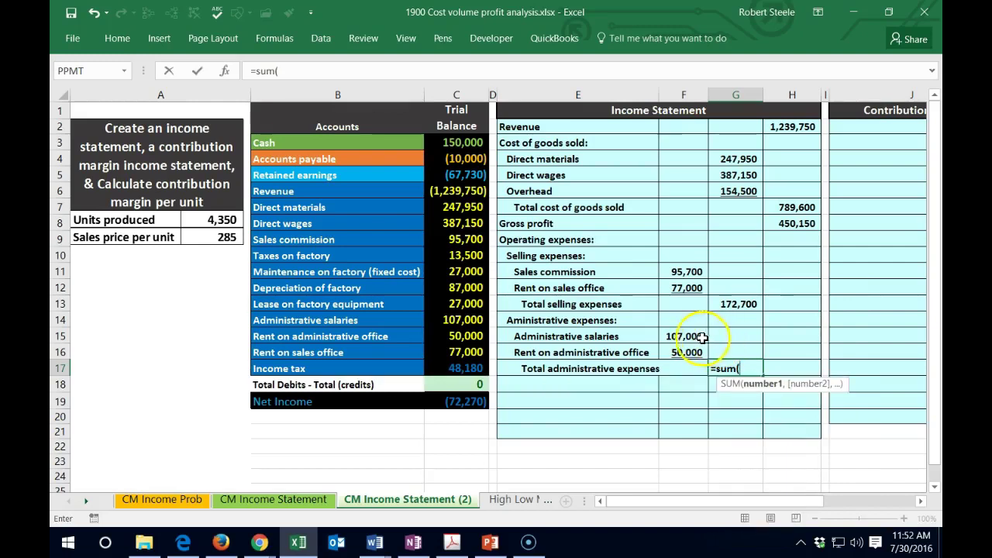
drag(689, 337, 693, 344)
key(Return)
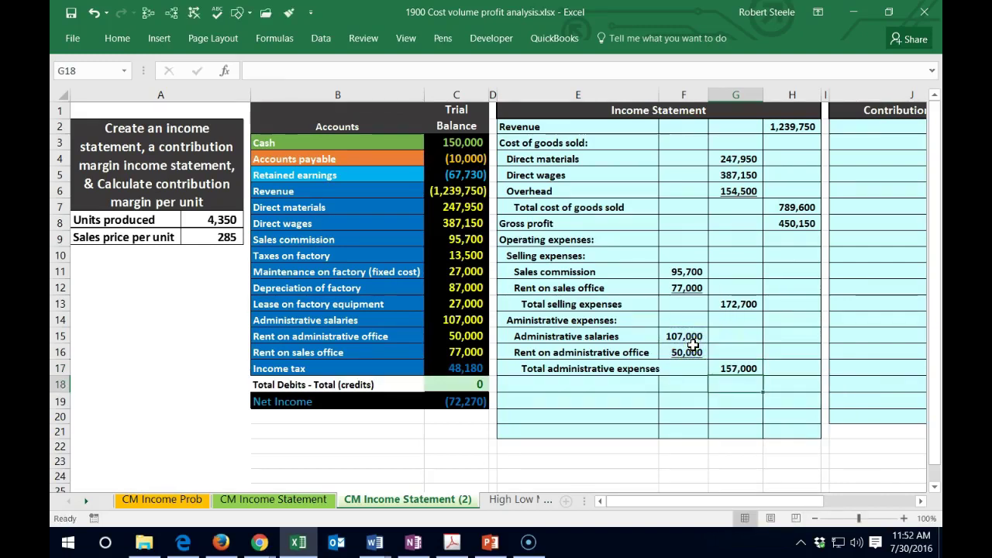
Step: Enter the label "Total operating expenses" in E18, without indentation
key(Left)
key(Left)
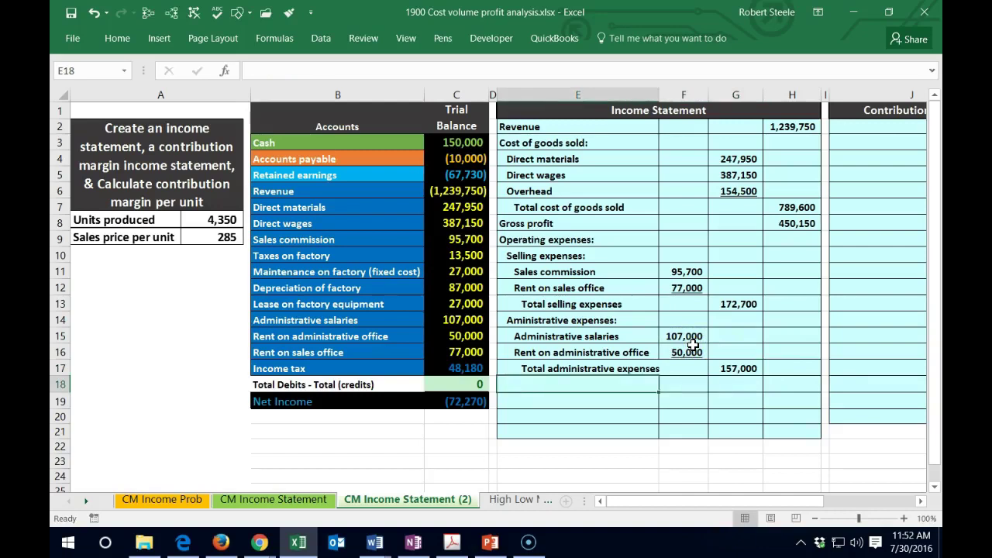
text(ot)
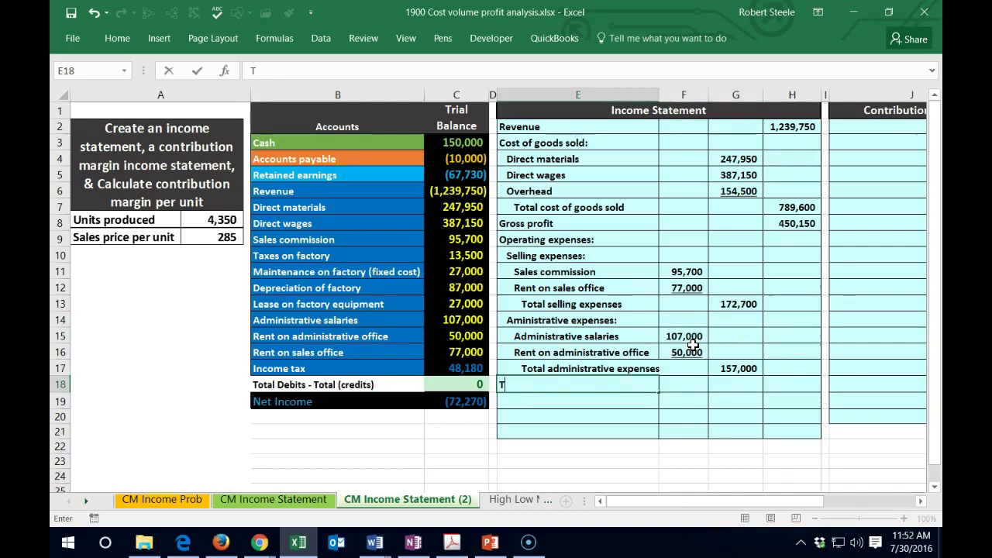
text(al operating expenses)
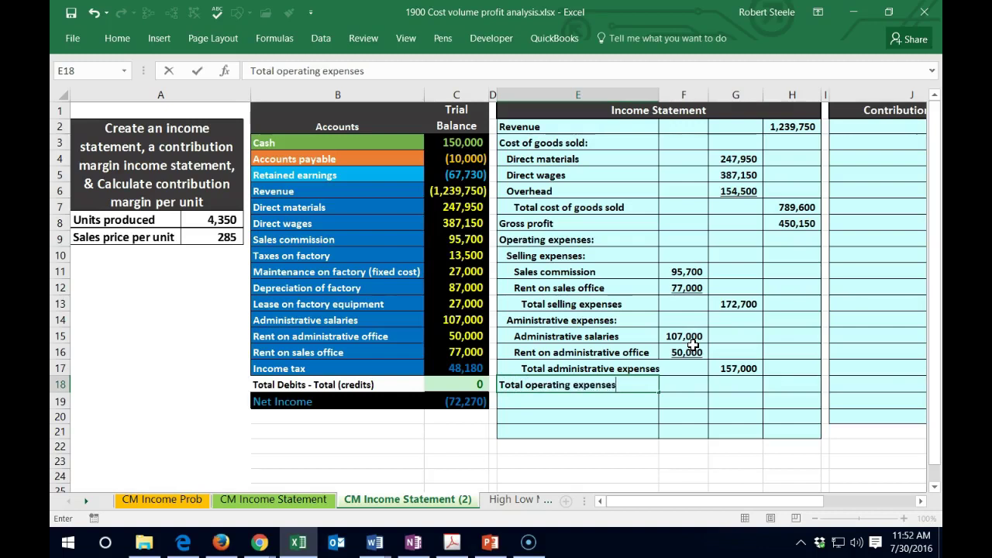
key(Right)
key(Right)
key(Right)
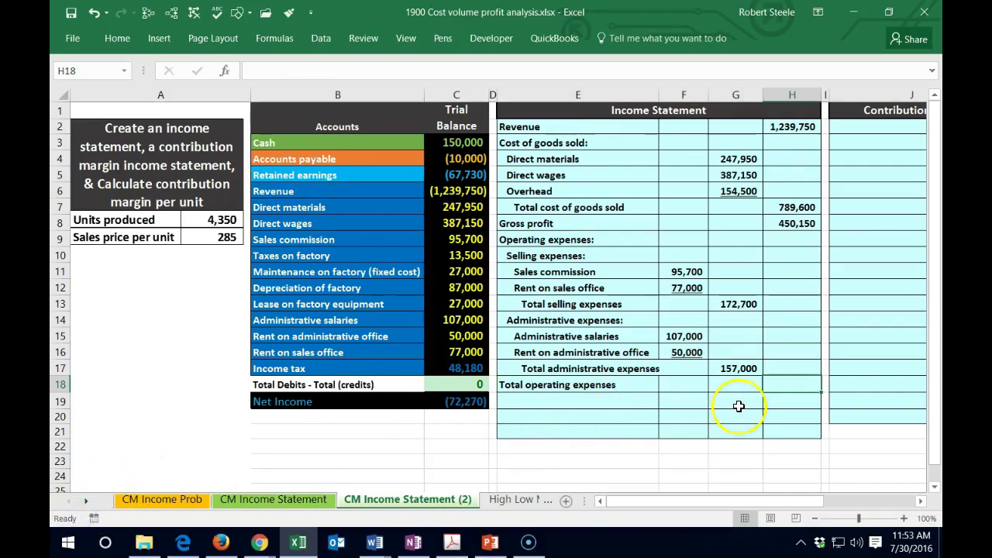
Step: Review the selling and administrative totals in G13:G17 and underline the total administrative expenses amount in G17
drag(742, 302, 737, 371)
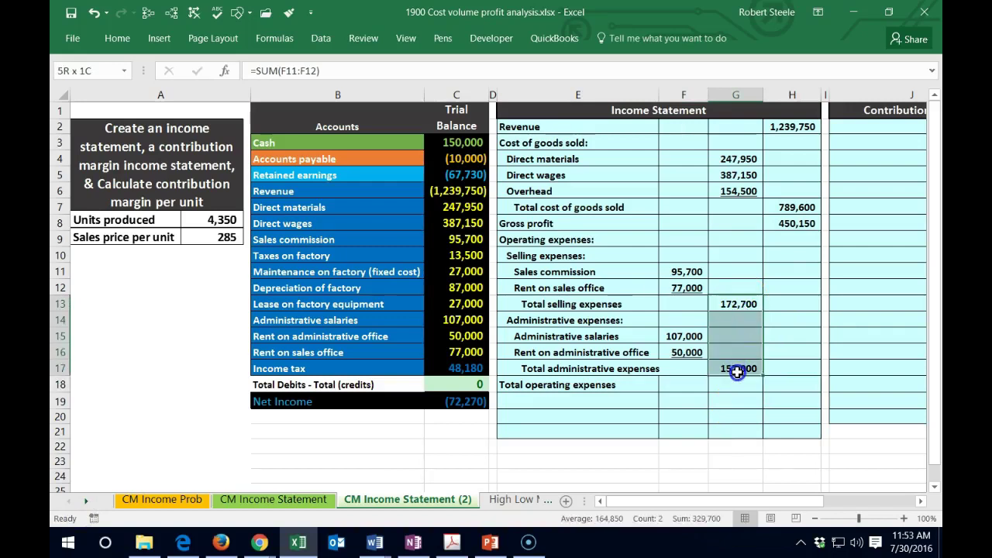
click(726, 306)
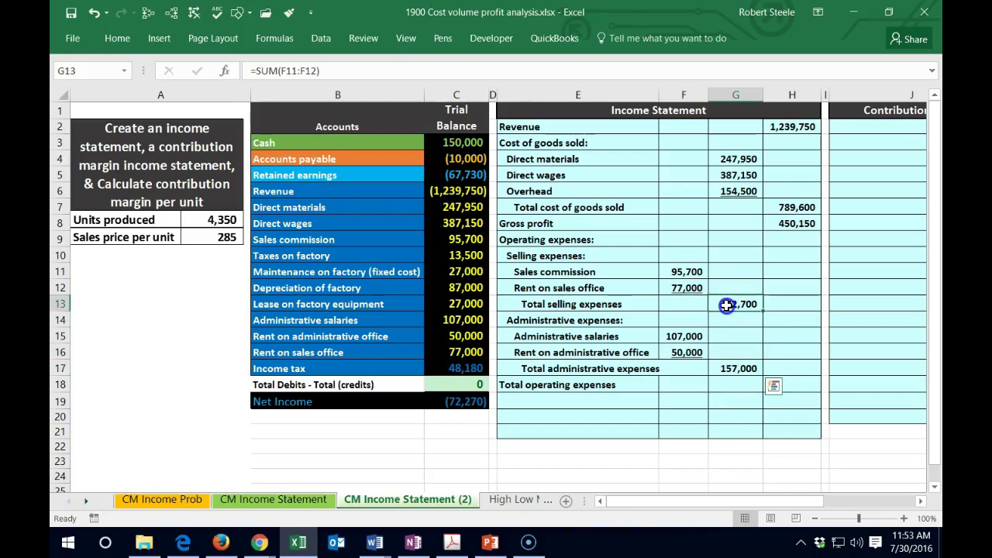
drag(726, 305, 723, 373)
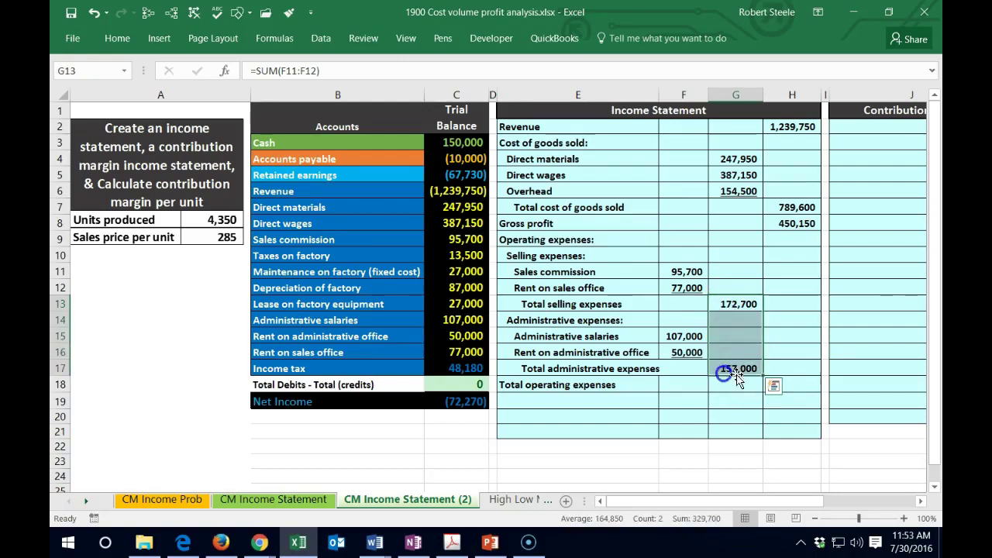
click(812, 378)
click(726, 368)
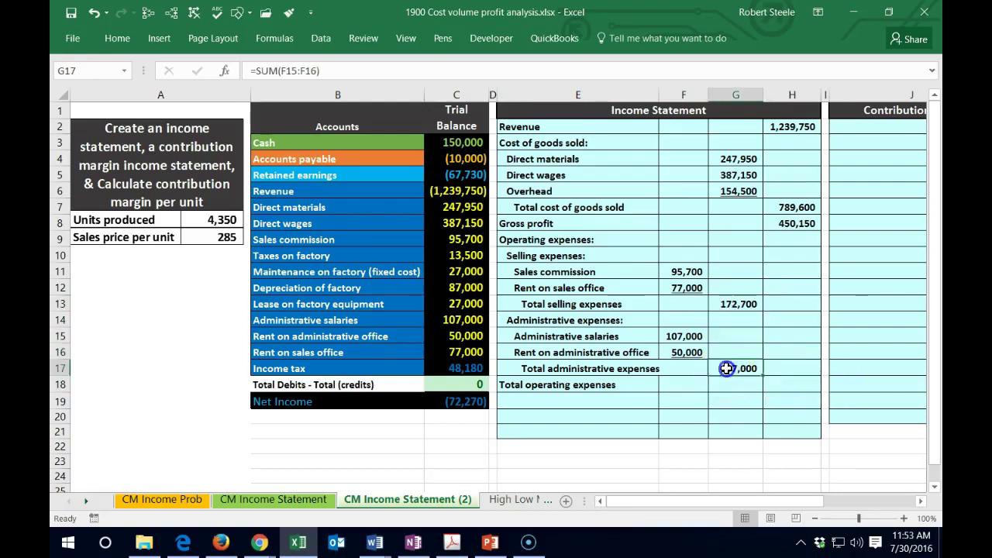
click(117, 38)
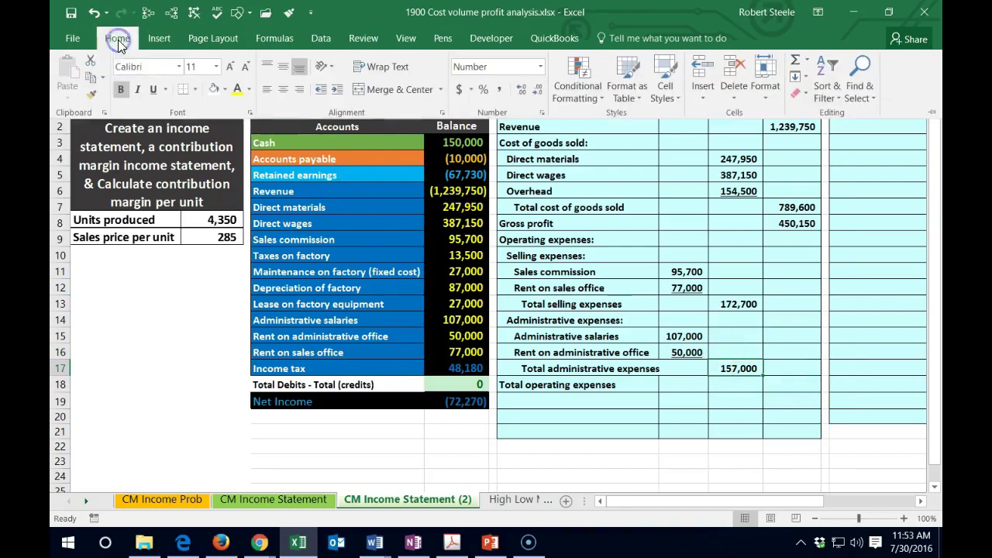
click(791, 379)
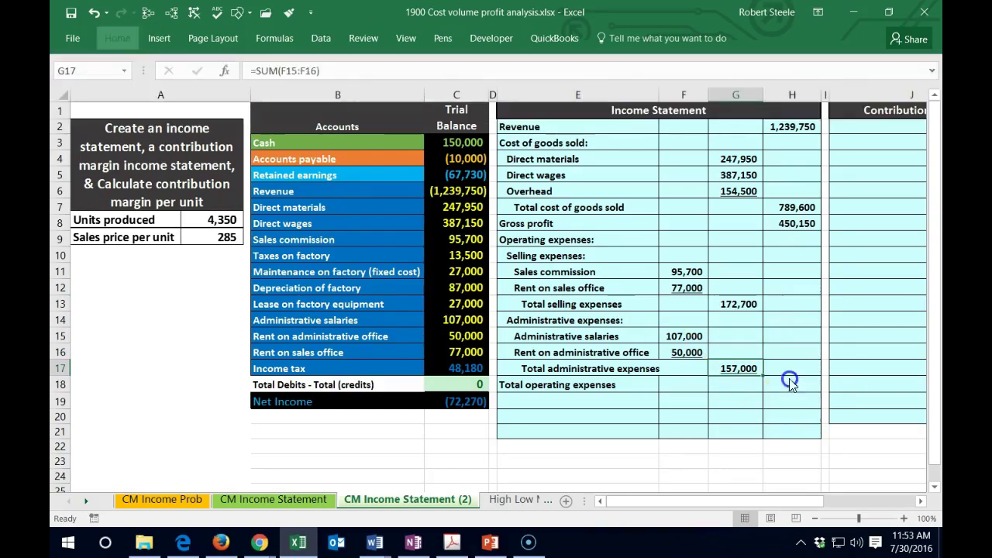
Step: Total the operating expenses in H18 with a SUM of G13:G17 and underline the amount
click(788, 377)
text(=)
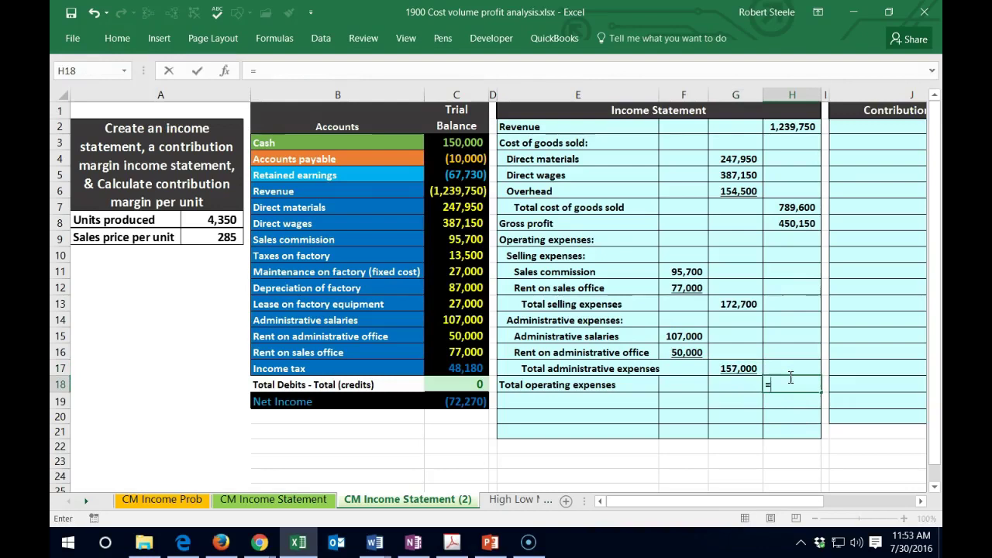
text(sum()
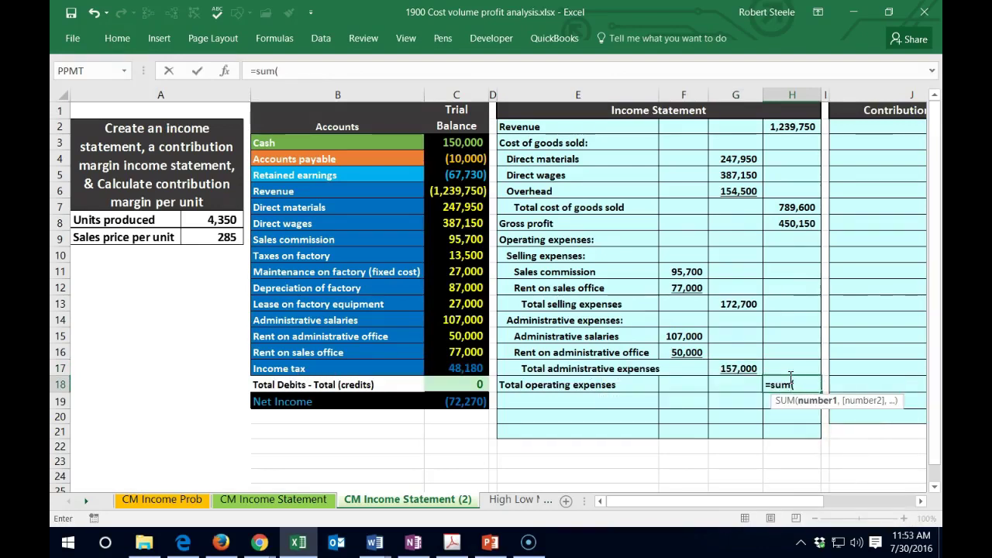
drag(744, 304, 750, 372)
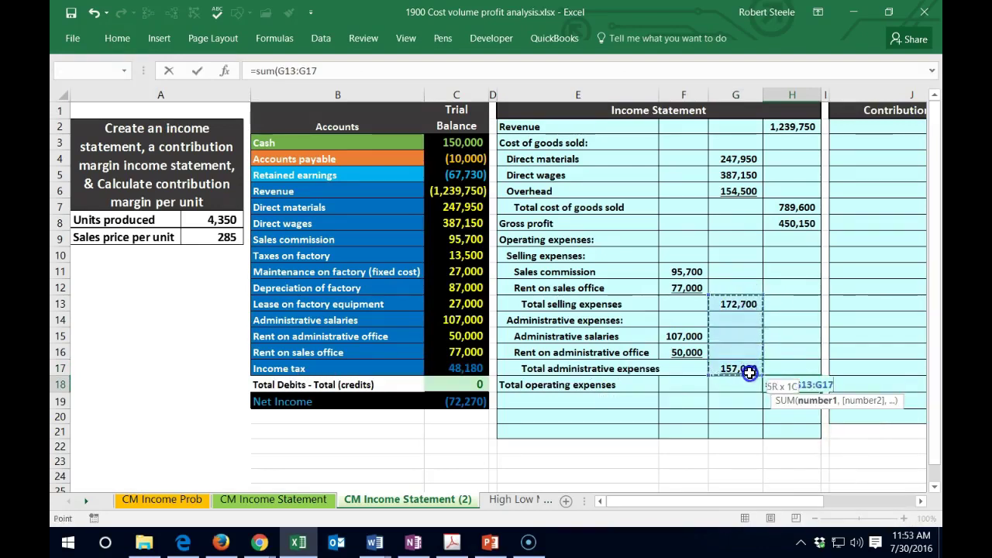
key(Return)
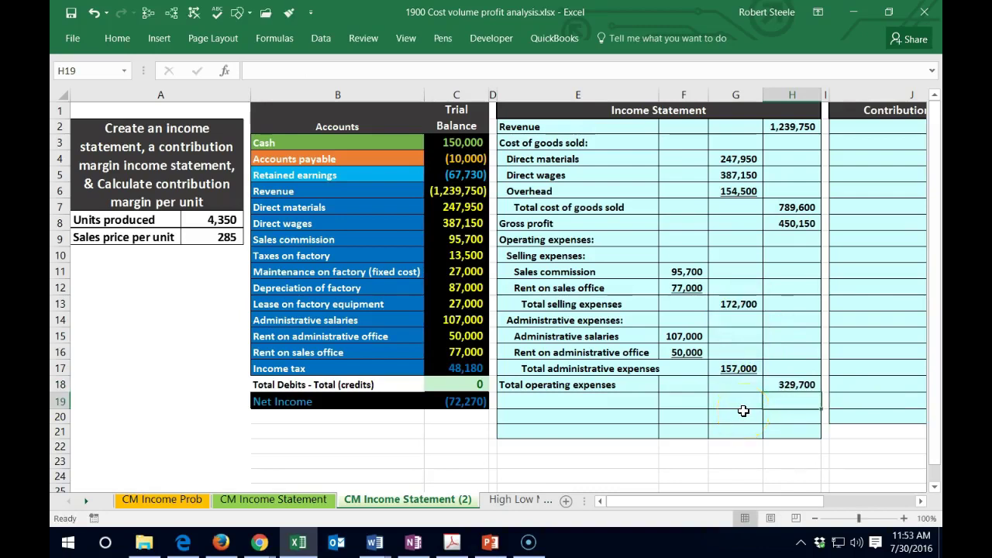
key(Up)
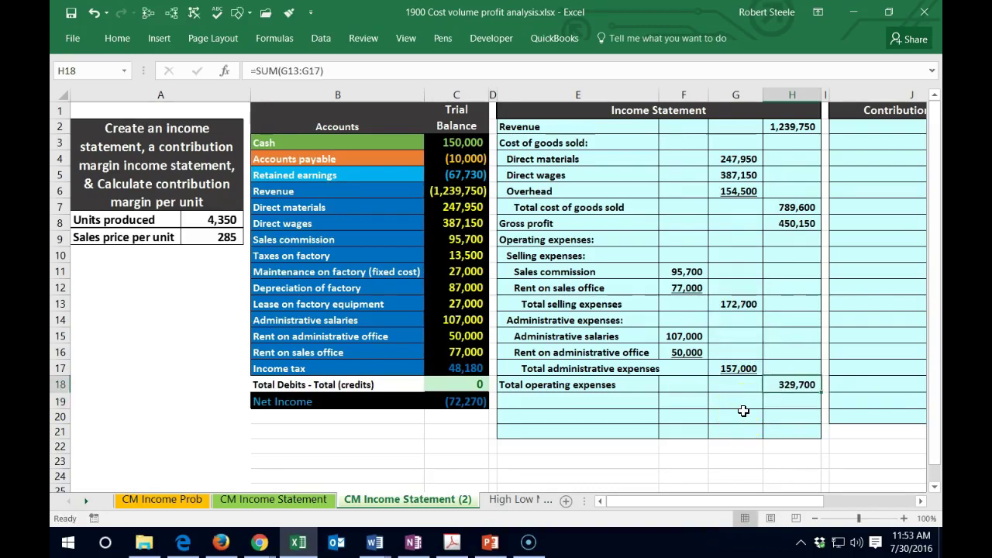
click(109, 38)
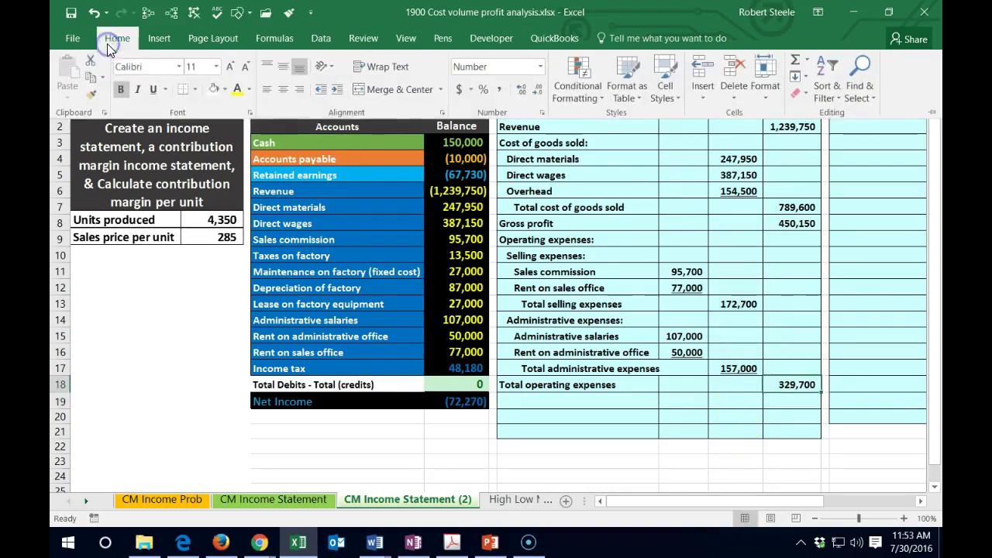
Step: Enter the label "Income befor income tax" in E19
click(527, 395)
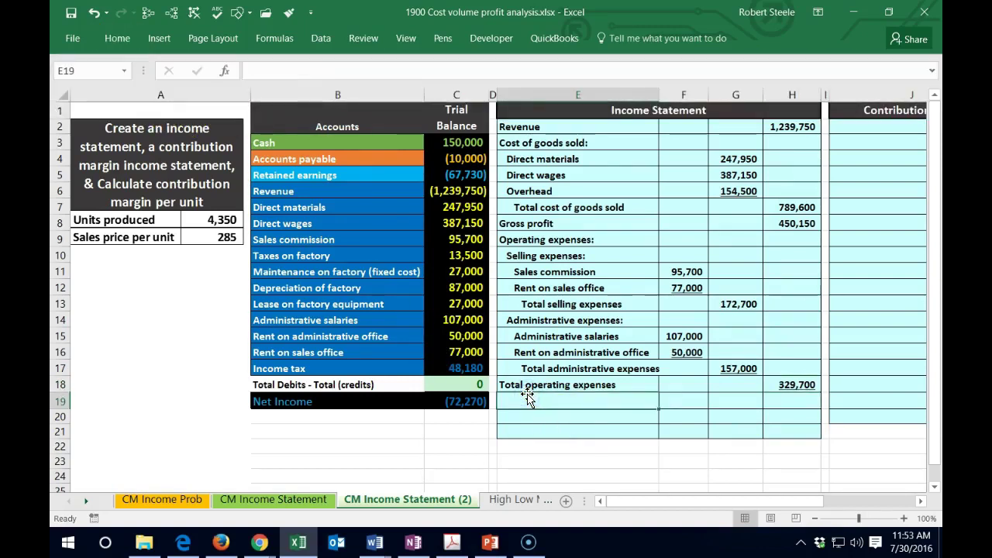
text(Income befor income tax)
key(Tab)
key(Tab)
key(Tab)
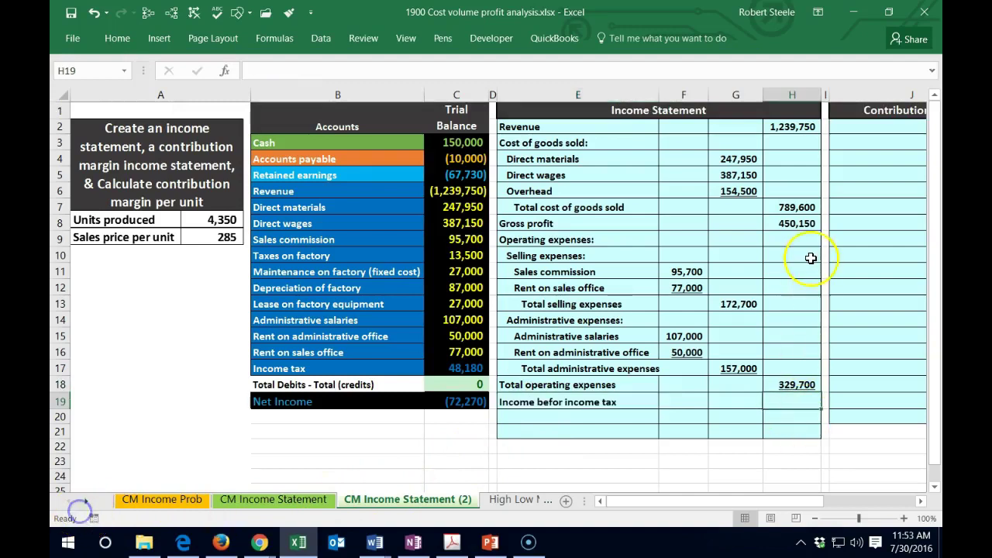
Step: Underline the total cost of goods sold amount in H7
click(794, 207)
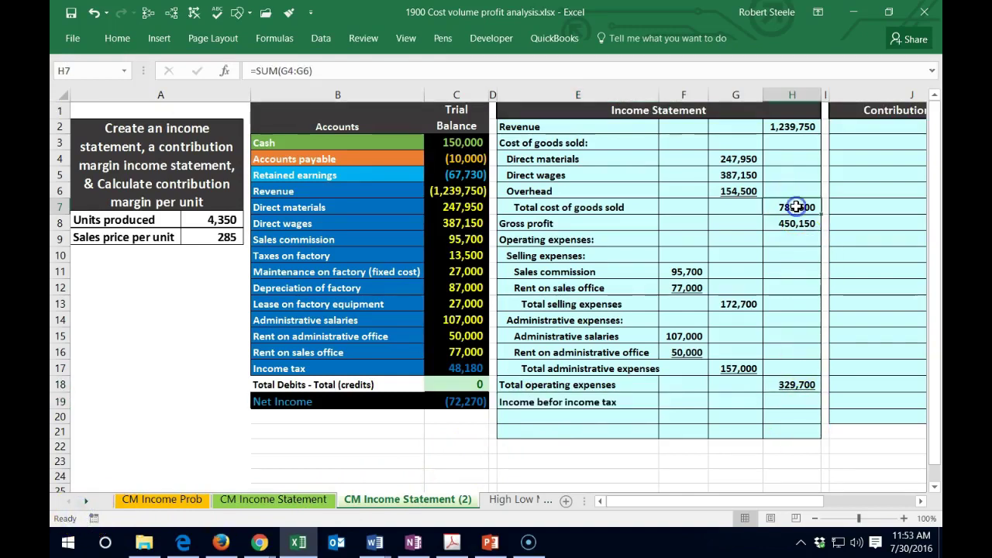
click(124, 39)
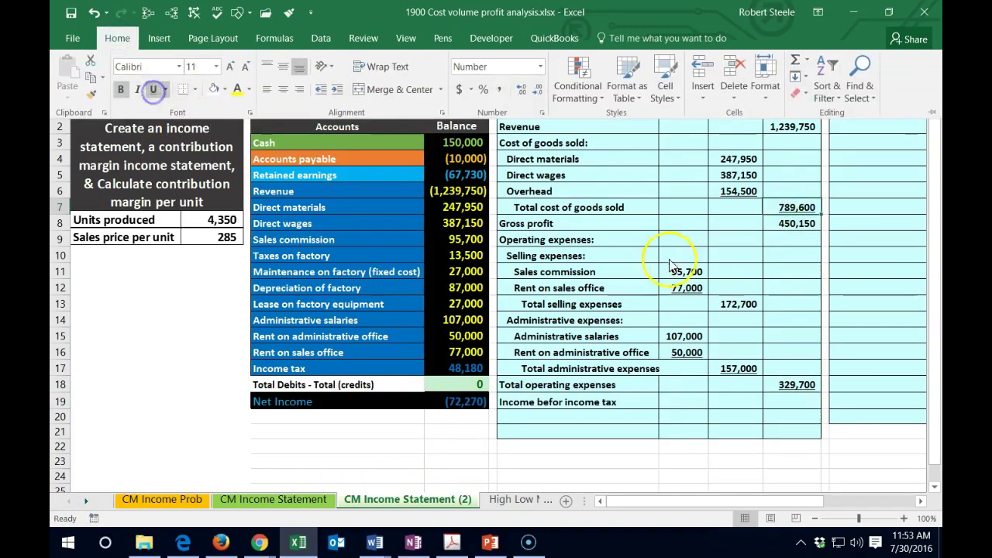
click(763, 285)
Step: Calculate income before income tax in H19 as gross profit H8 minus total operating expenses H18
click(791, 224)
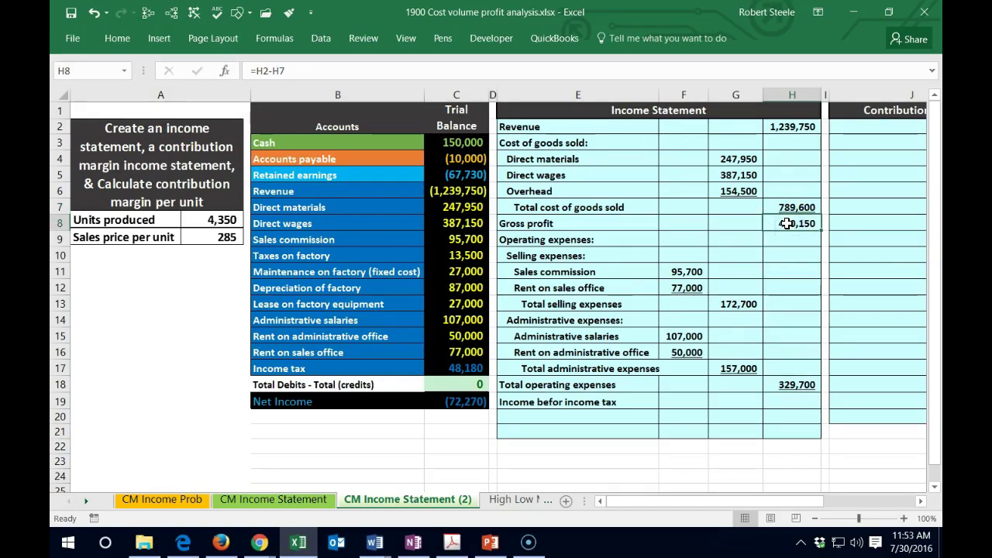
click(791, 383)
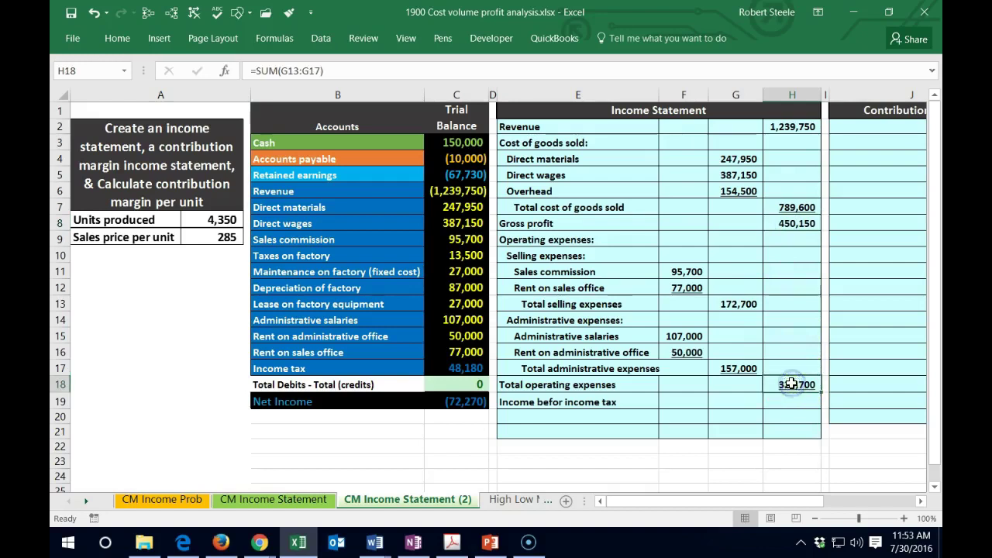
click(793, 399)
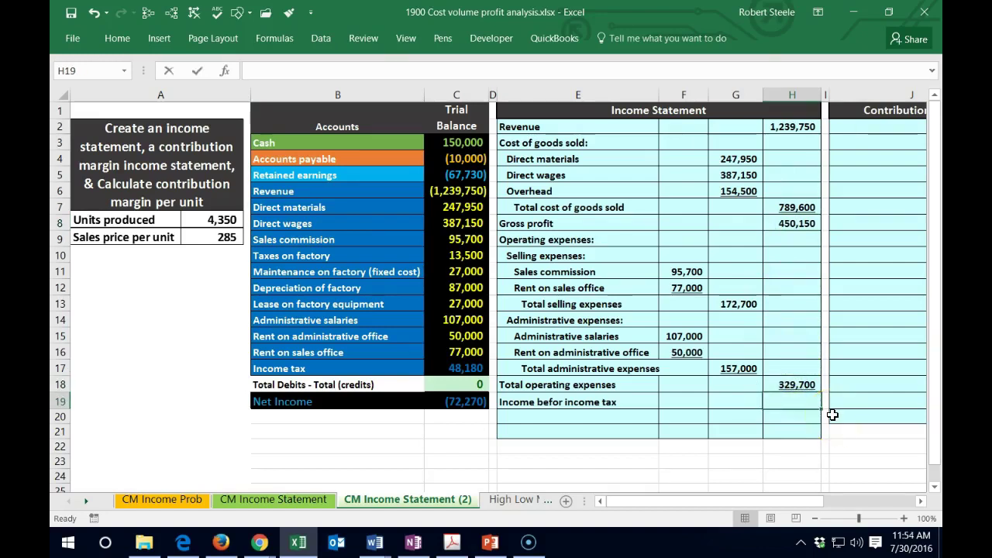
text(=)
click(796, 224)
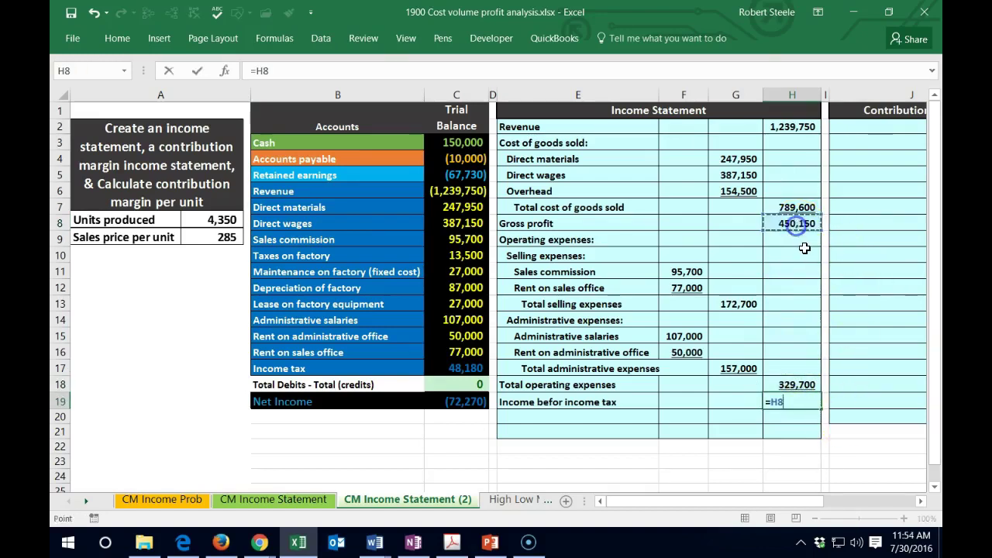
text(-)
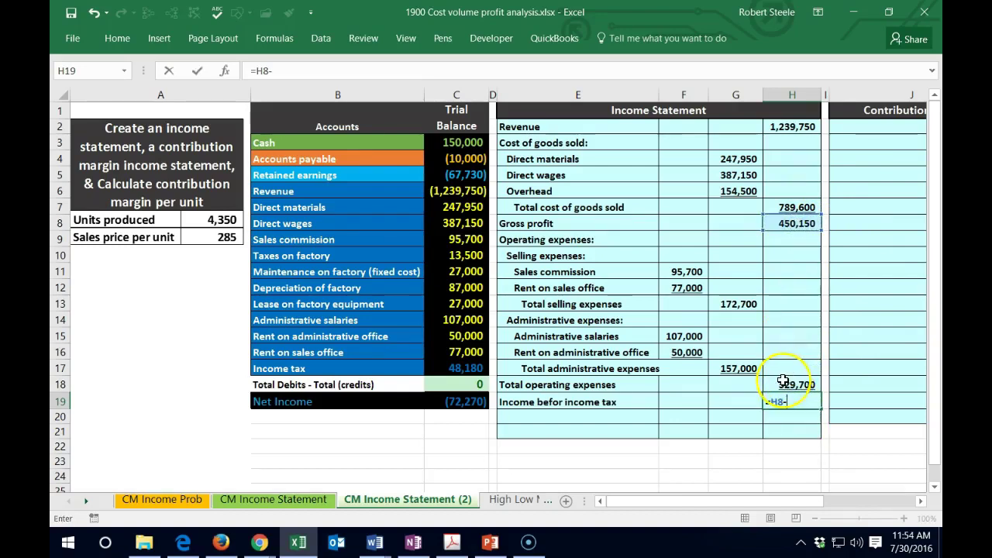
click(791, 382)
key(Return)
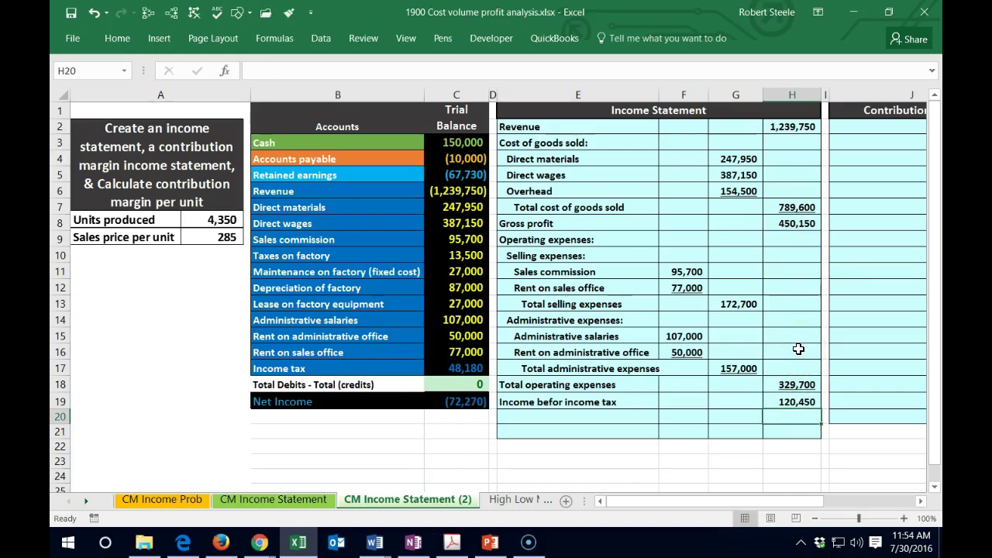
Step: Correct the misspelled word in the E19 label so it reads "Income before income tax"
double_click(568, 403)
text(e)
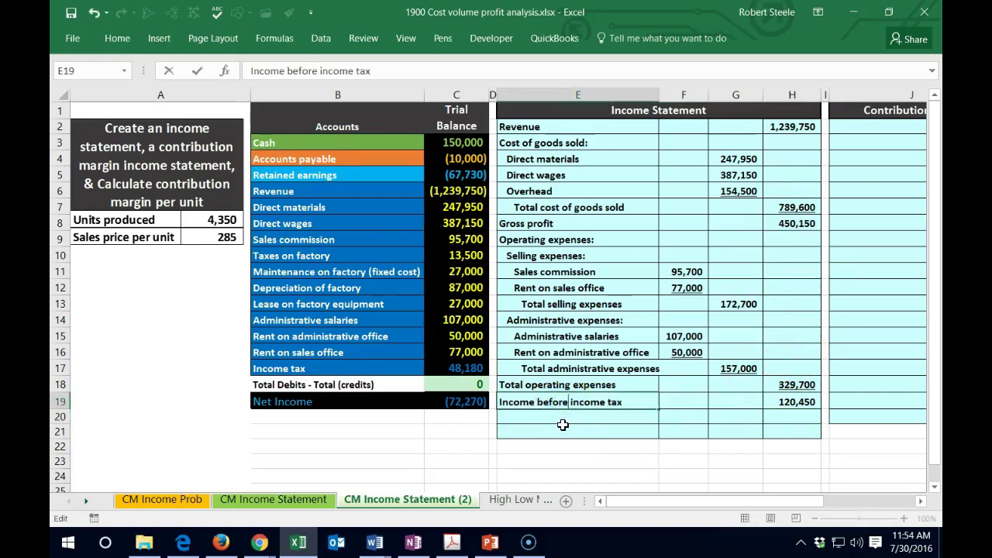
key(Return)
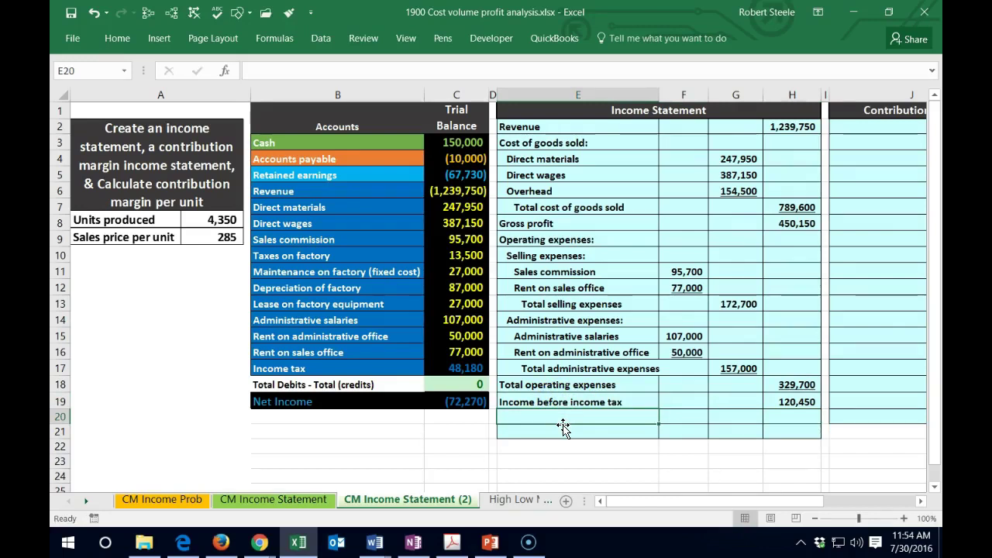
Step: Enter the label "Income tax" in E20 and link H20 to the trial balance income tax amount in C17
click(456, 369)
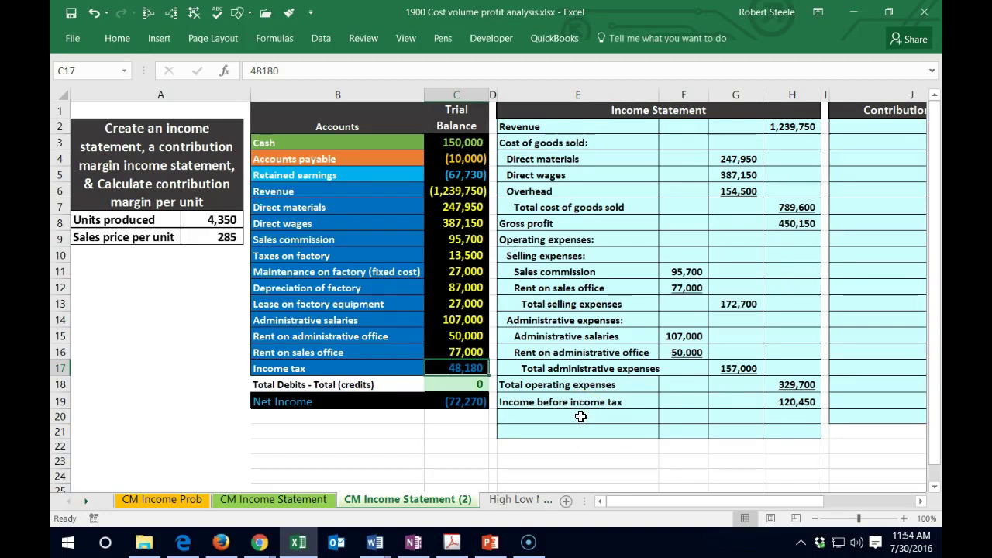
click(580, 417)
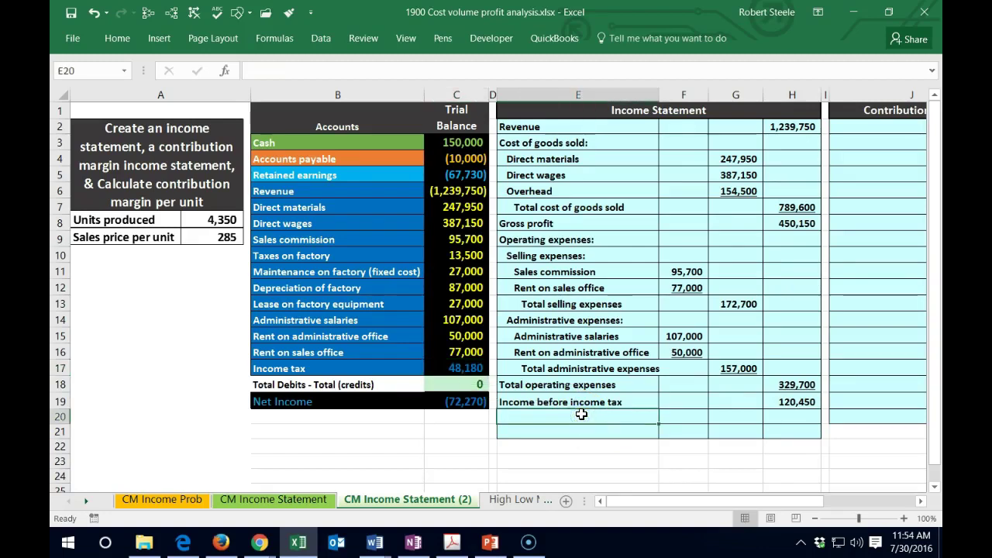
text(In)
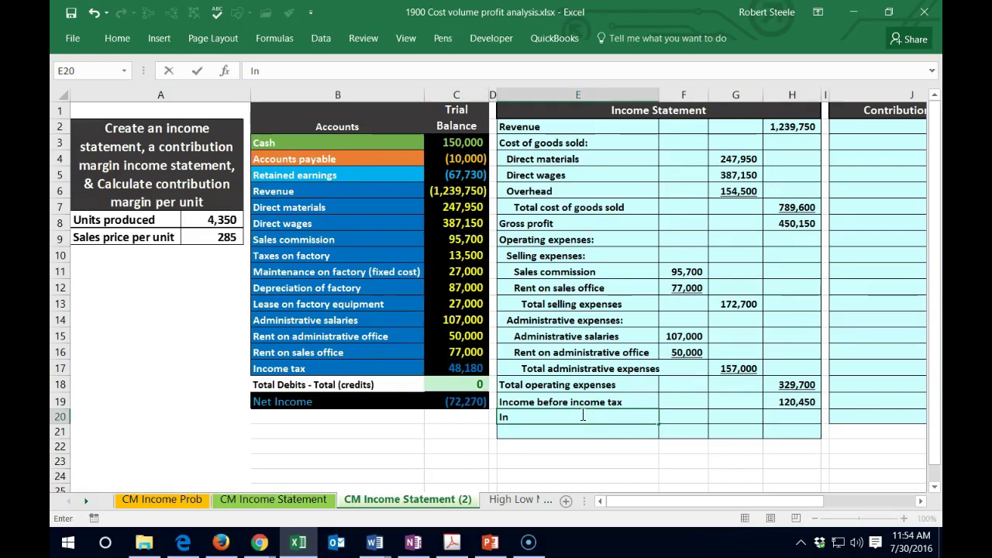
text(come tax)
key(Tab)
key(Tab)
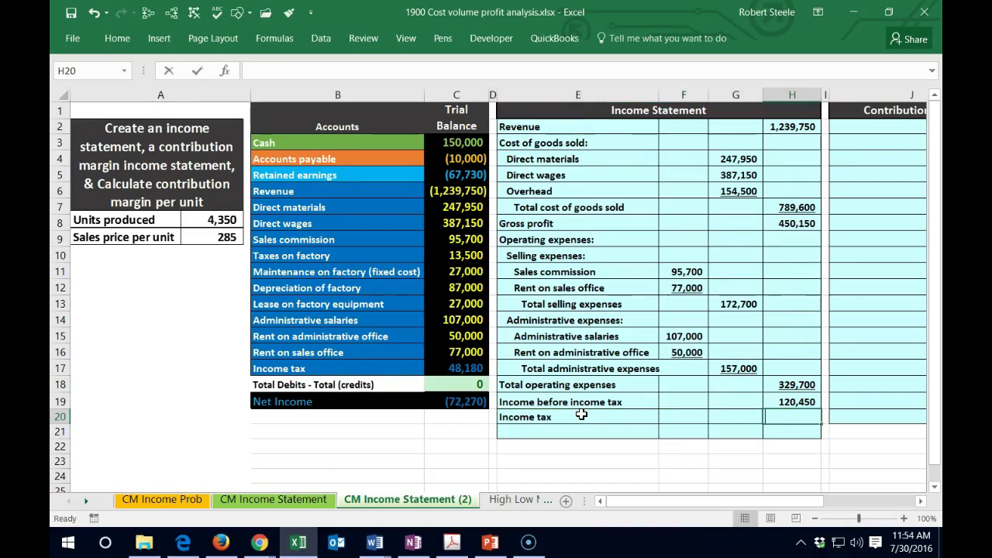
text(=)
click(463, 368)
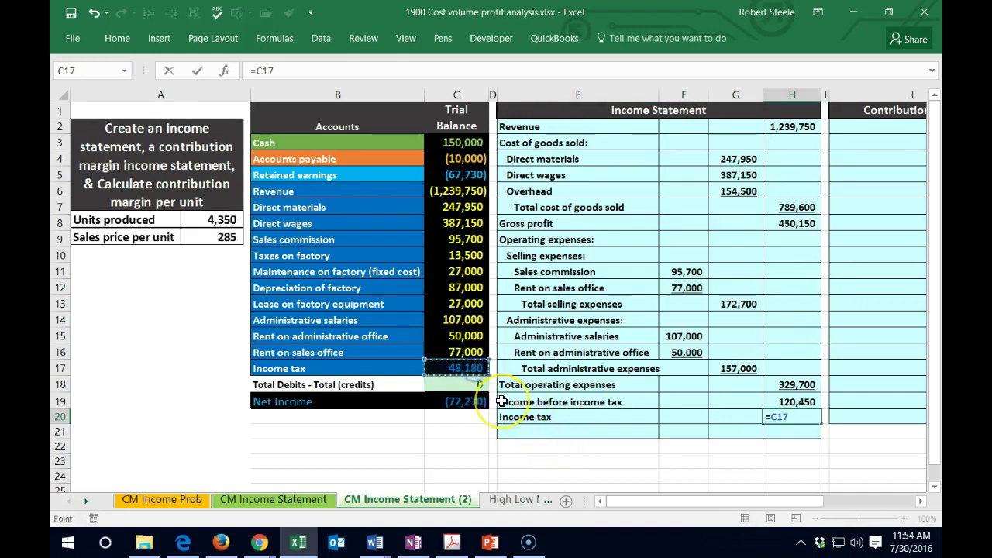
key(Return)
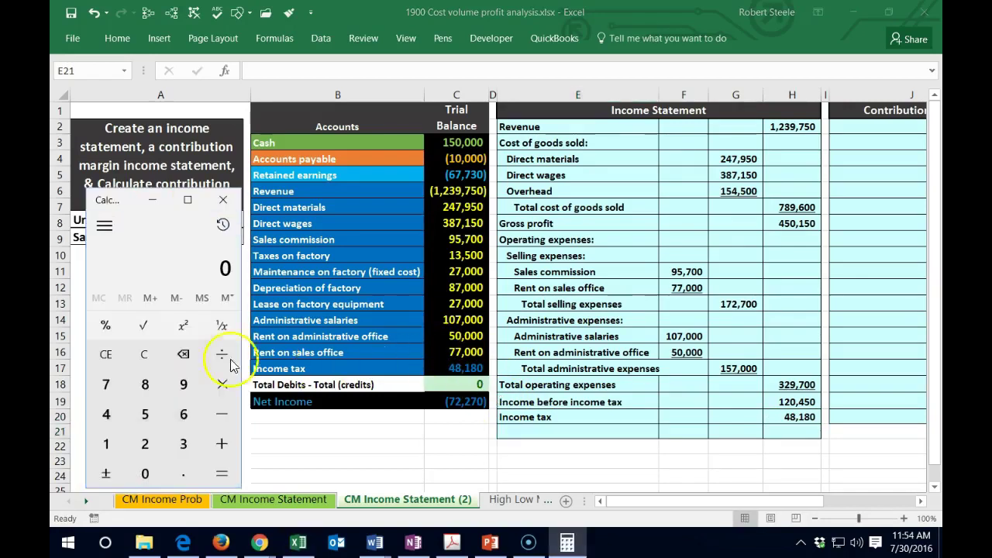
Step: Divide the income tax 48180 by the income before income tax 120450 in Calculator, closing it when done
text(48180)
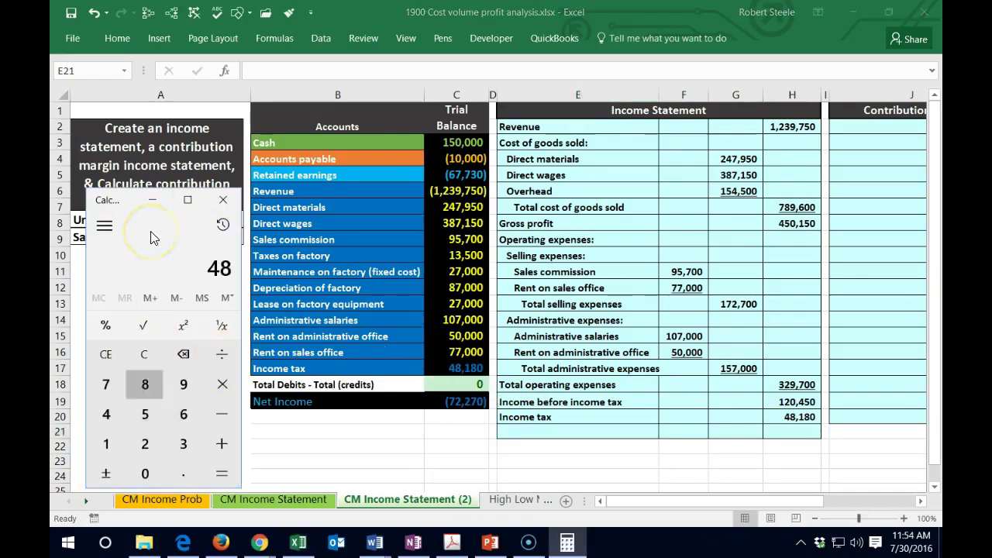
key(slash)
text(120,450)
key(Return)
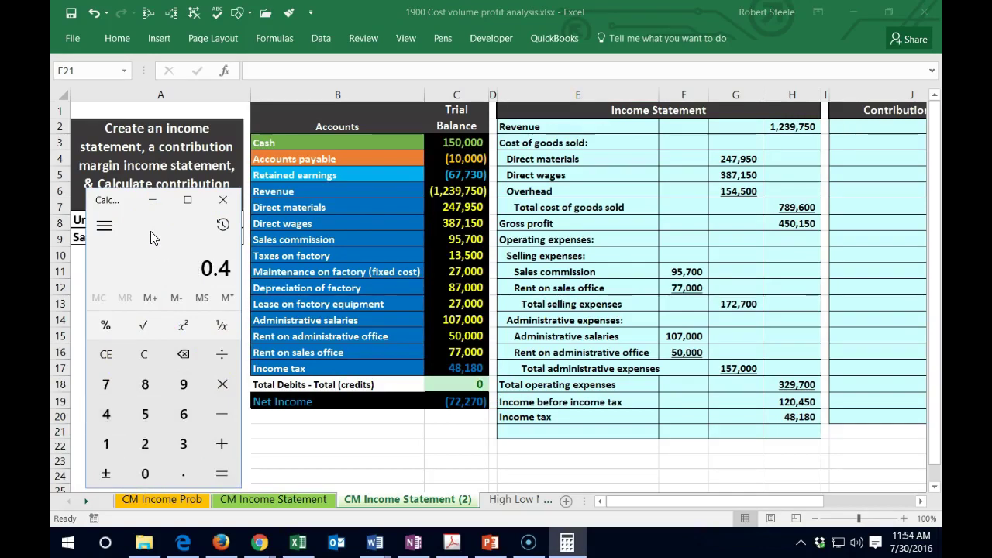
click(223, 200)
Step: Underline the income tax amount in H20
click(769, 442)
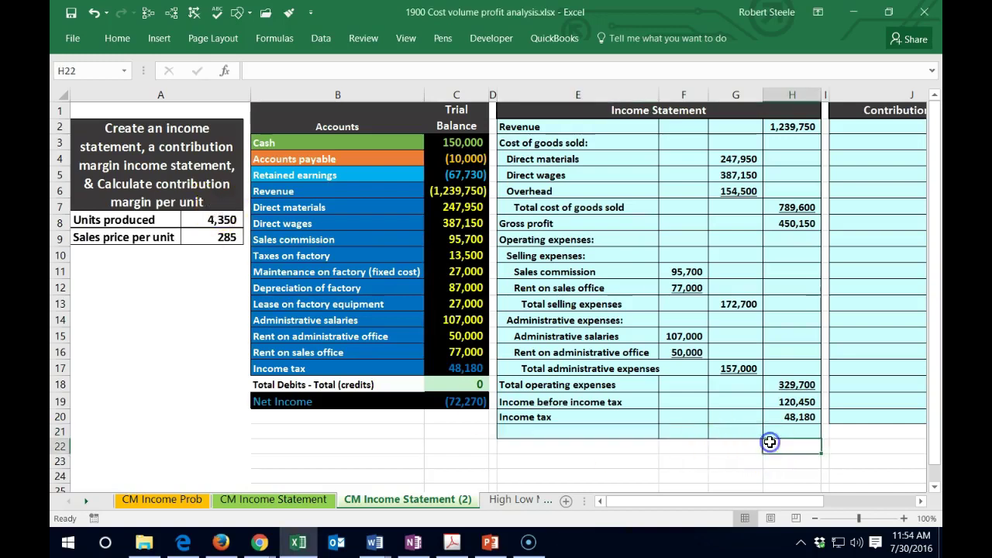
click(791, 418)
click(772, 425)
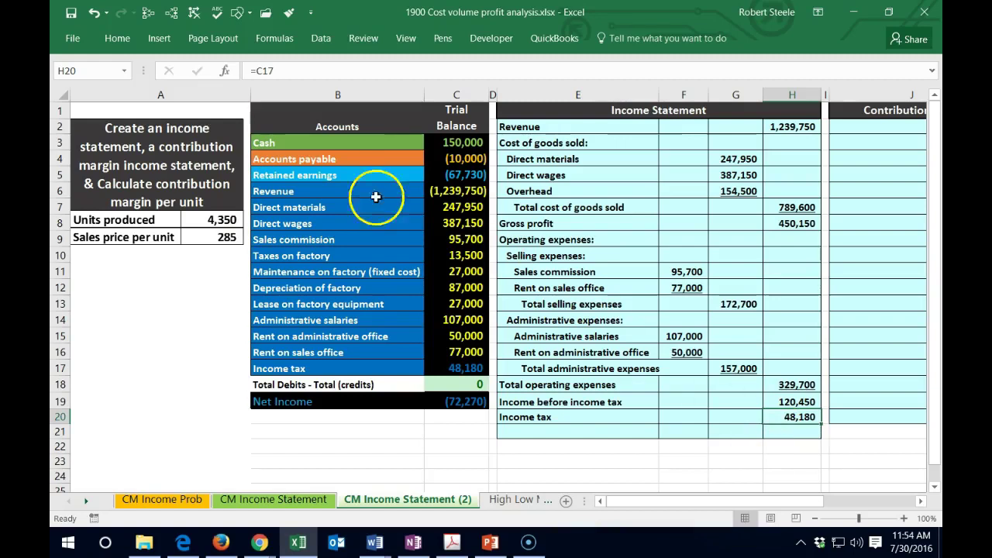
click(120, 40)
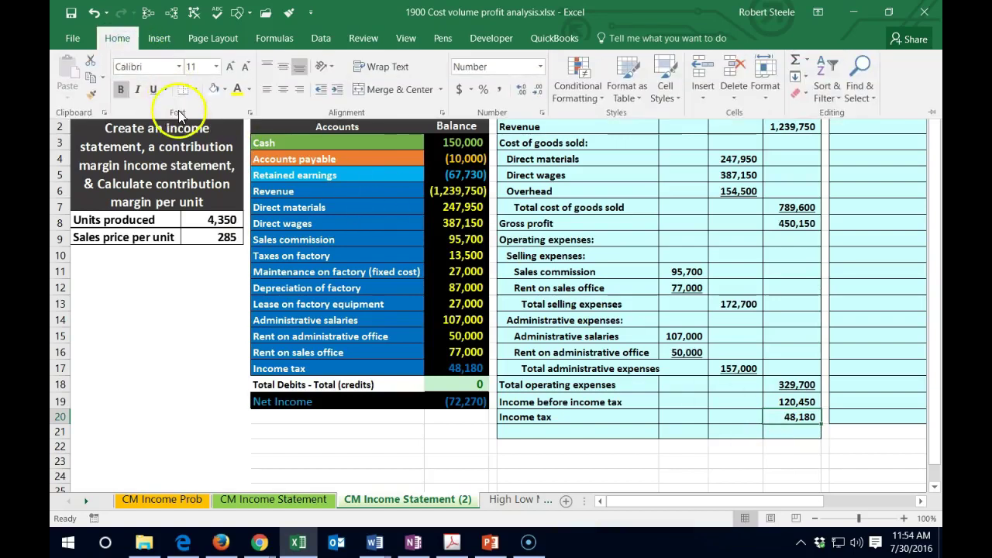
Step: Enter the label "Net income" in E21
click(540, 429)
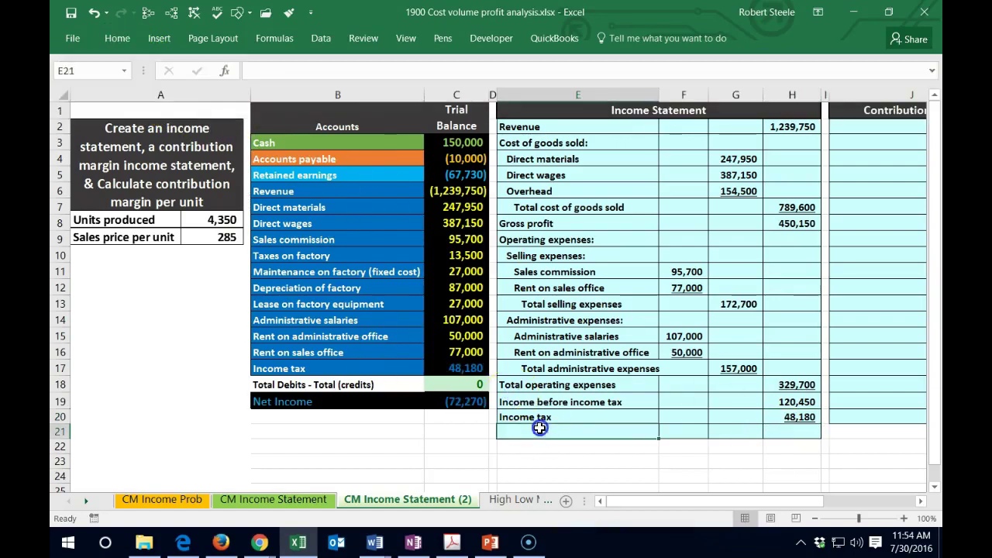
text(N)
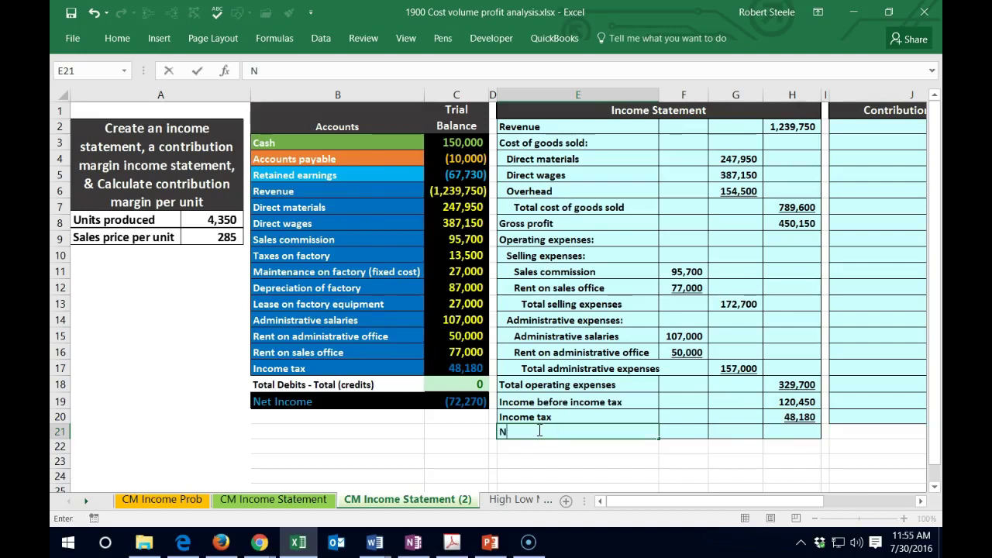
text(et income)
key(Tab)
key(Tab)
key(Tab)
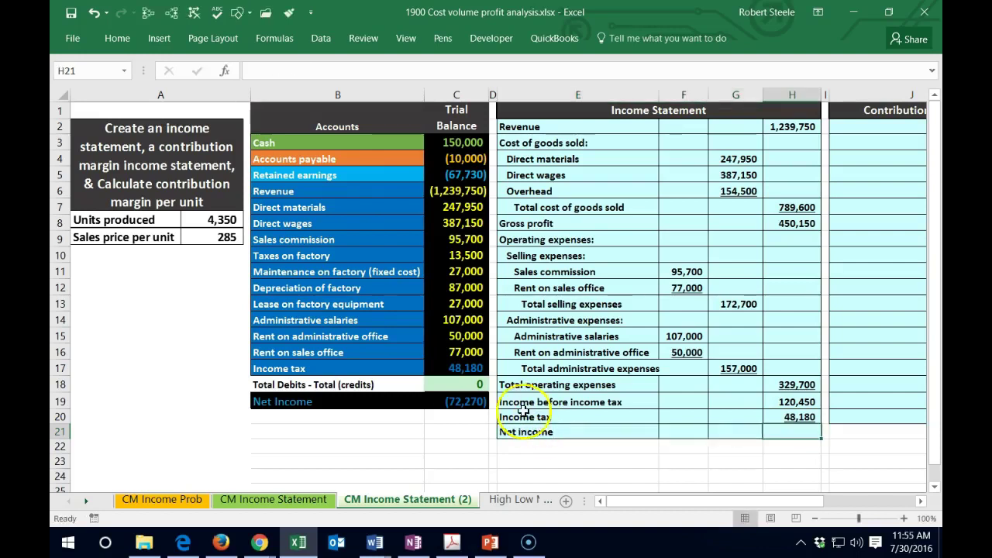
Step: Change the font color of the trial balance income tax amount in C17 to yellow
right_click(473, 370)
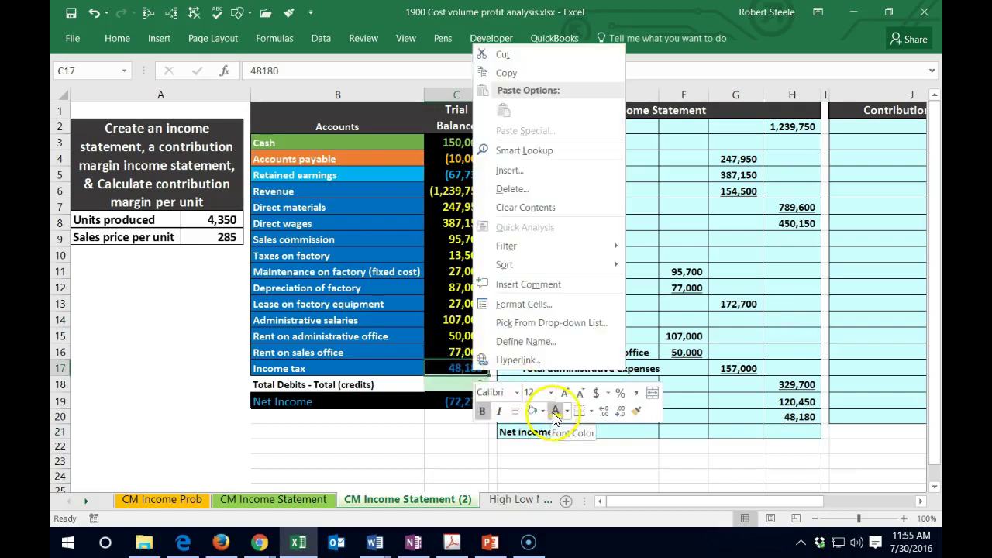
key(Escape)
click(628, 461)
Step: Calculate net income in H21 as income before income tax H19 minus income tax H20
click(785, 433)
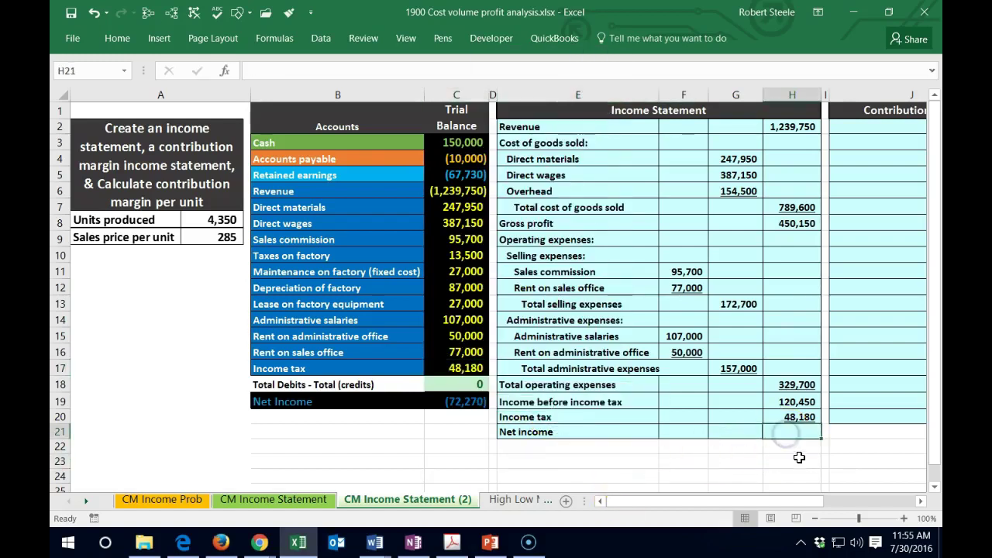
text(=sum()
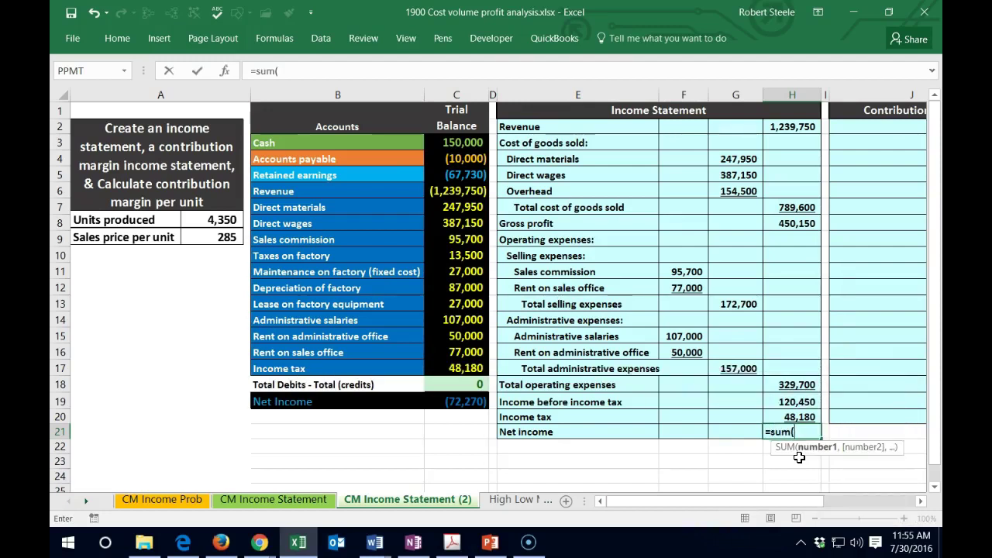
key(Up)
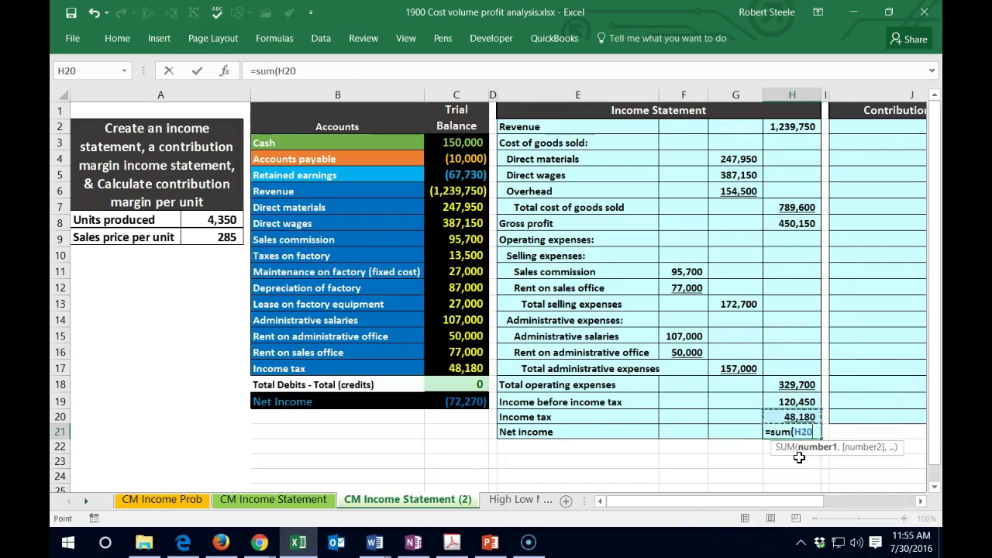
key(BackSpace)
key(BackSpace)
key(BackSpace)
key(BackSpace)
key(BackSpace)
key(BackSpace)
key(BackSpace)
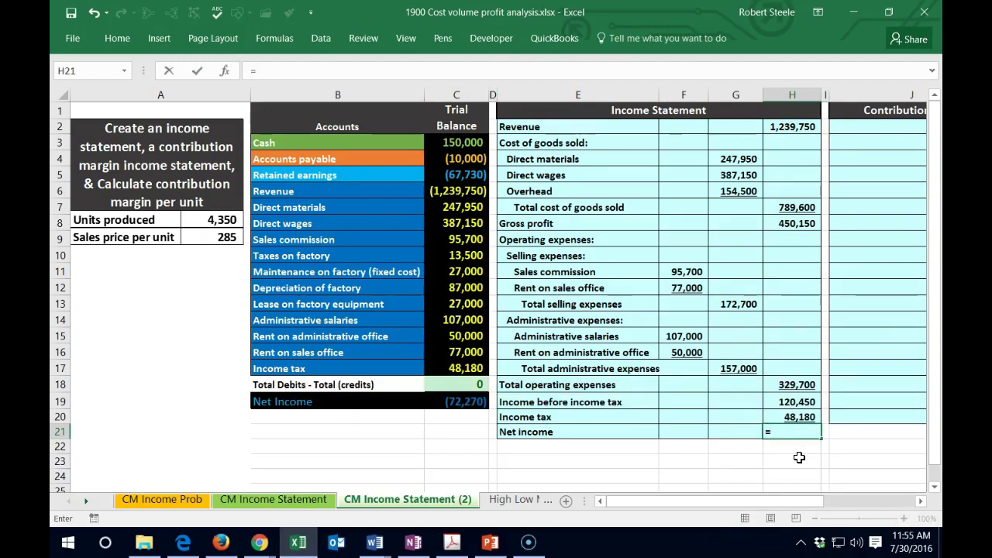
click(790, 401)
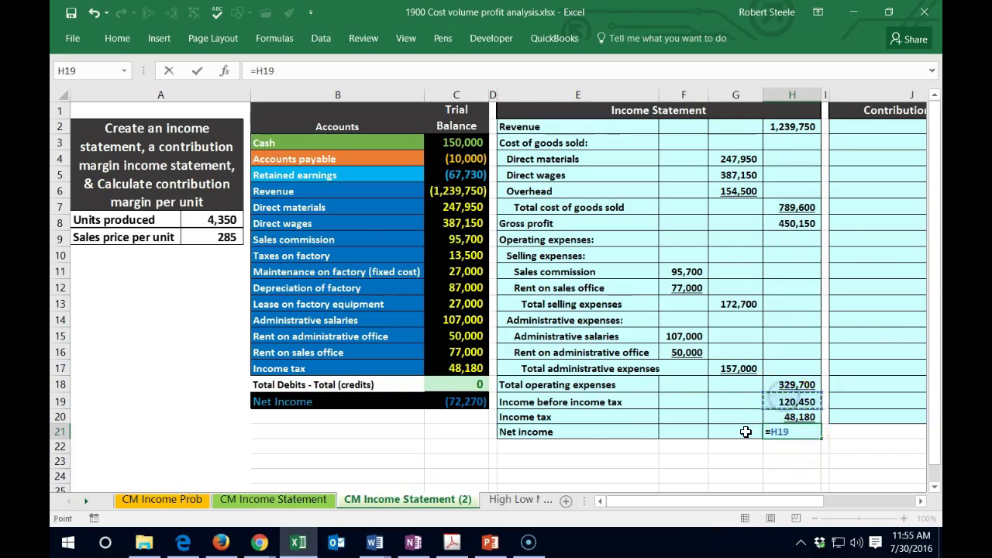
text(-)
click(785, 417)
key(Return)
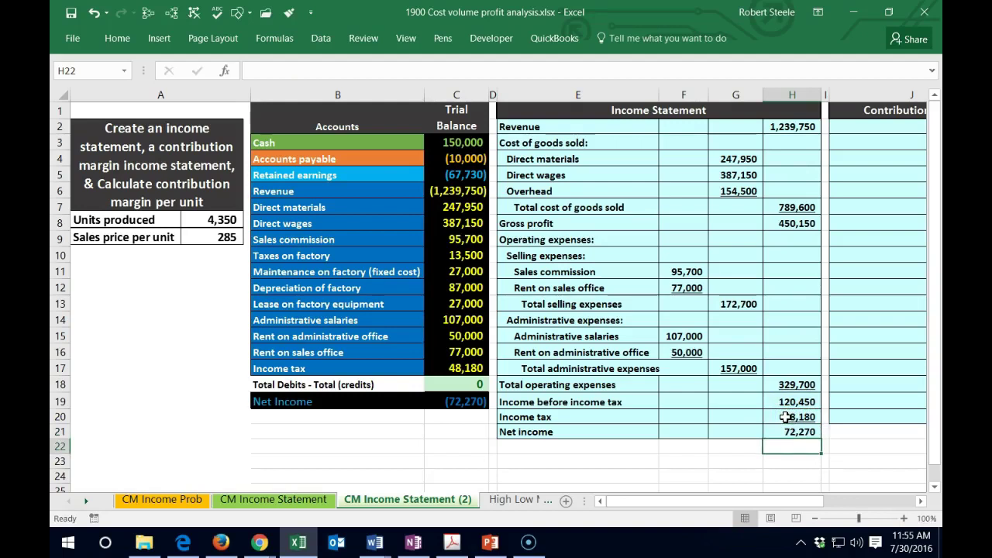
Step: Check the net income in H21 against the trial balance net income in C19 and the sum of C6:C17
click(788, 431)
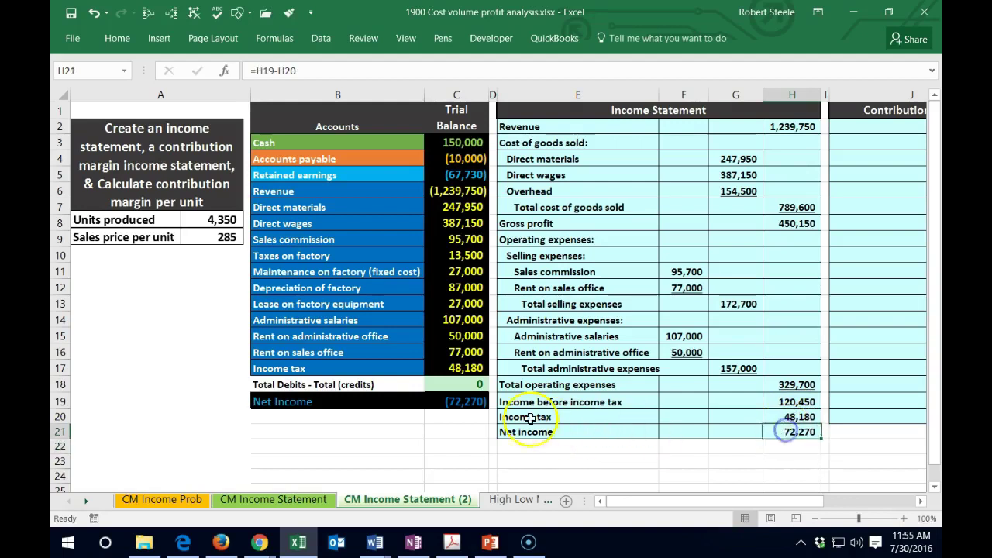
click(470, 401)
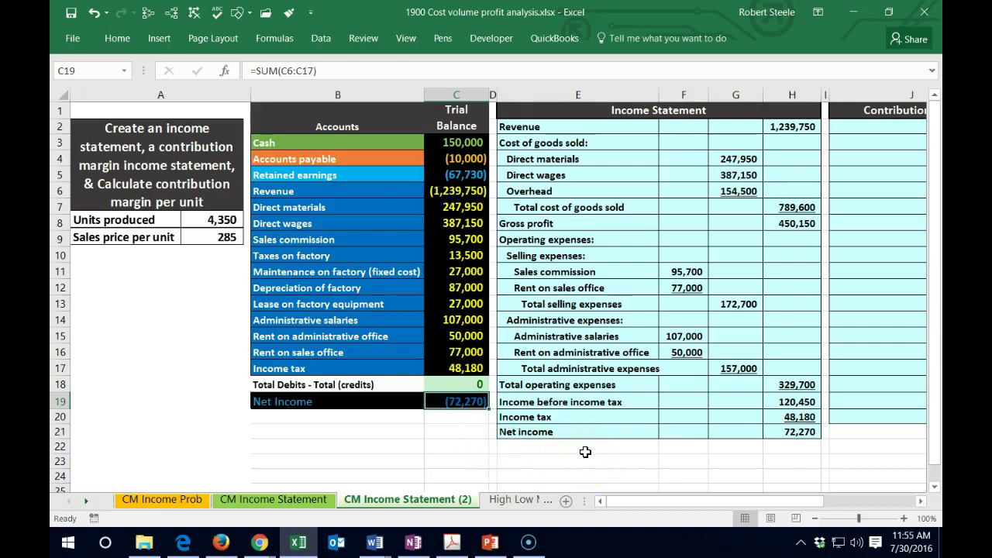
drag(455, 191, 457, 361)
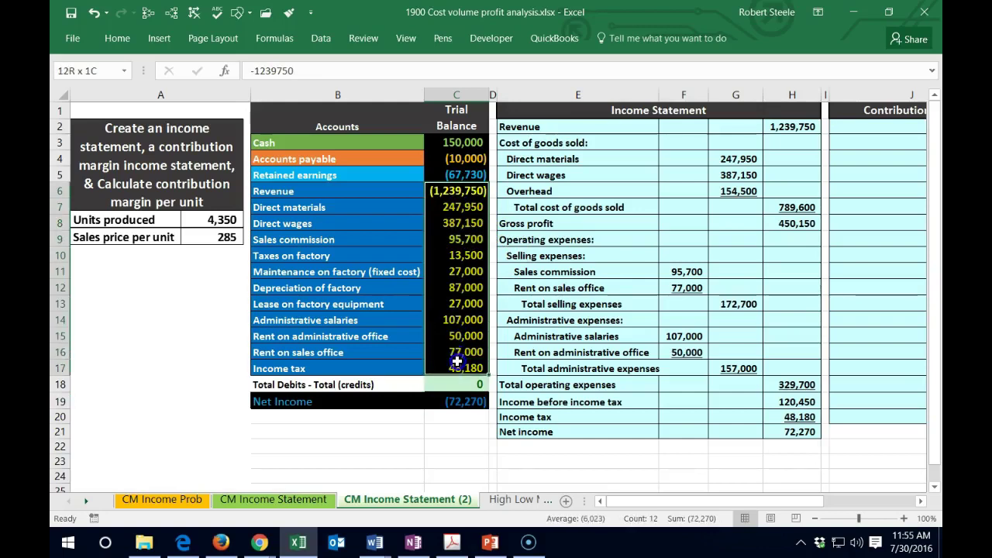
click(702, 324)
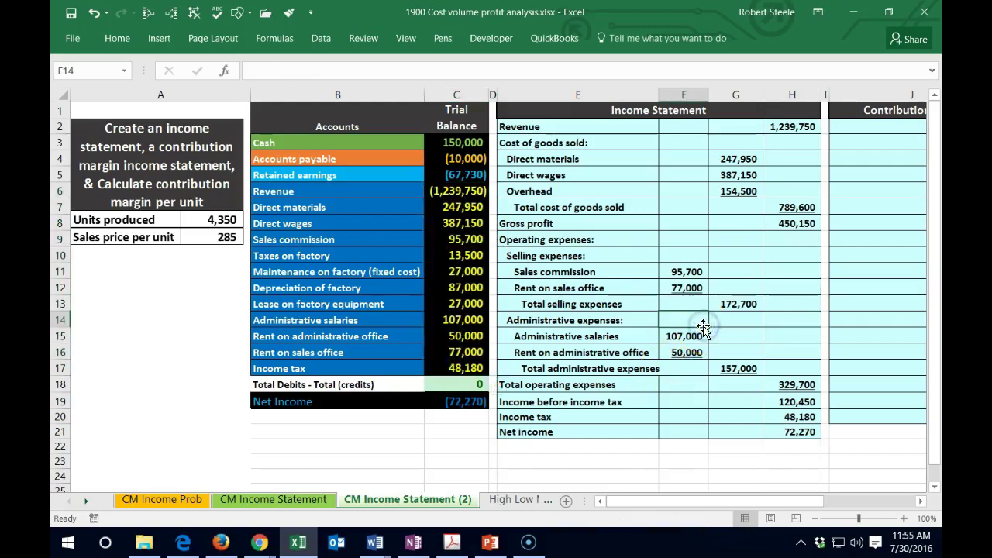
click(788, 430)
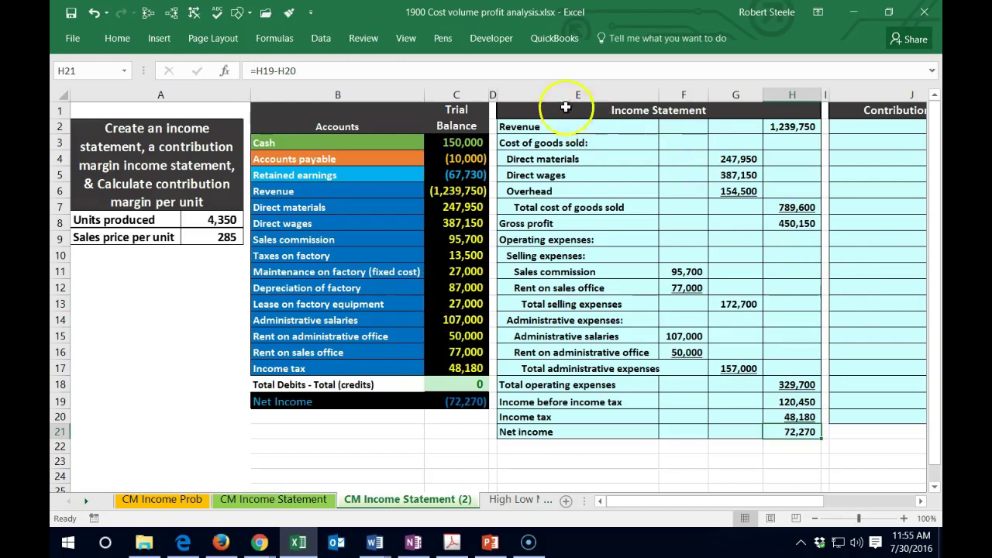
Step: Hide columns E through I, which hold the finished income statement
drag(556, 94, 828, 93)
right_click(682, 151)
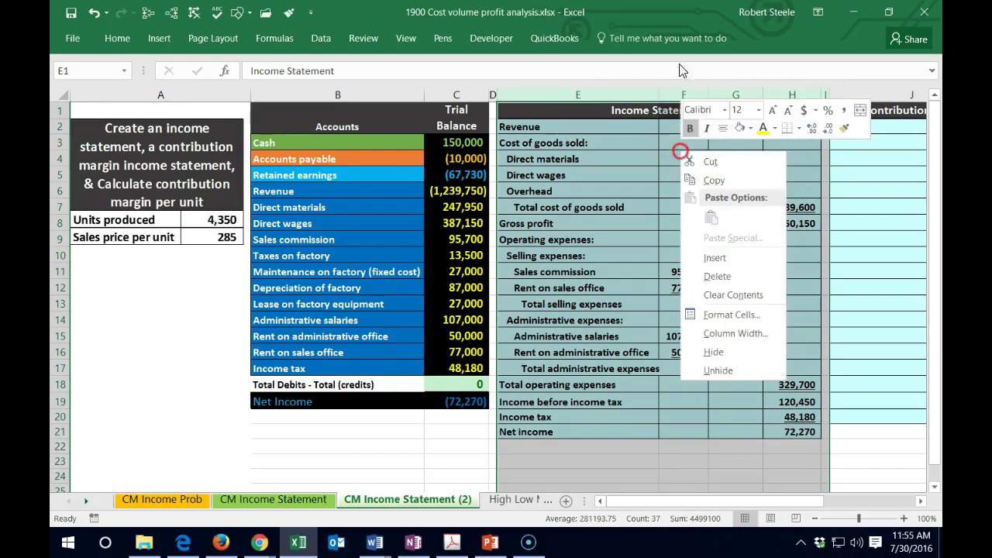
click(711, 352)
click(559, 130)
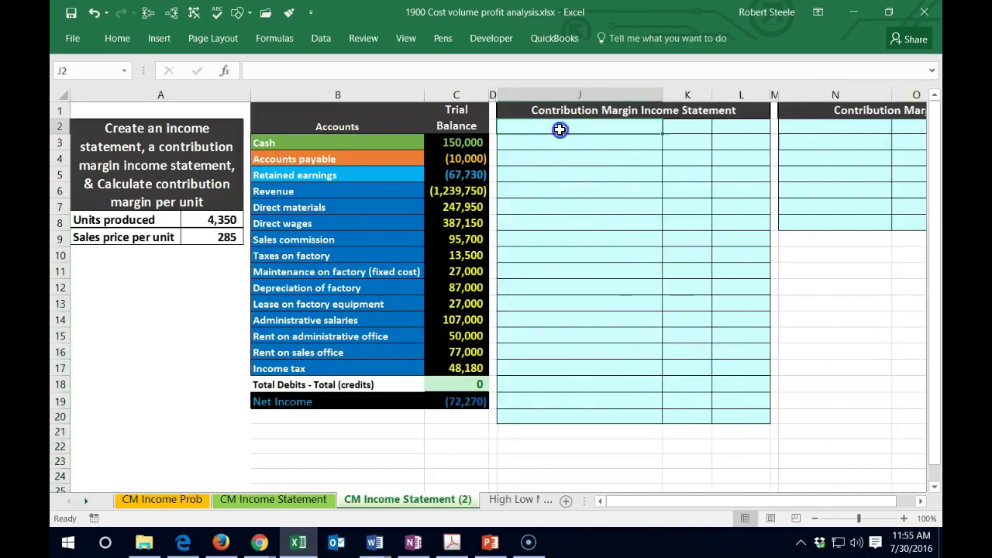
Step: Enter the label "Sales" in J2 and link L2 to the trial balance revenue in C6 with its sign reversed
drag(457, 190, 457, 368)
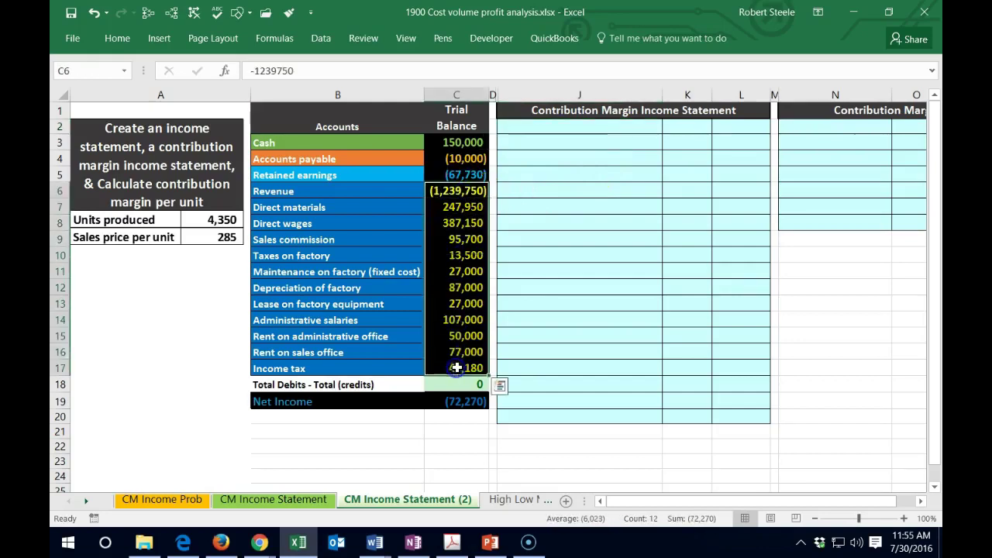
click(580, 199)
click(537, 129)
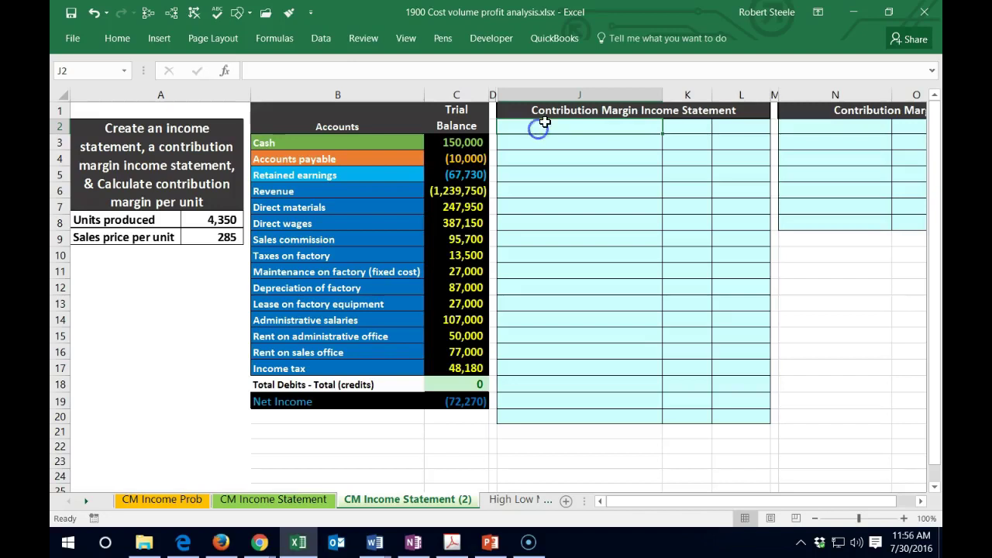
text(Sales)
key(Tab)
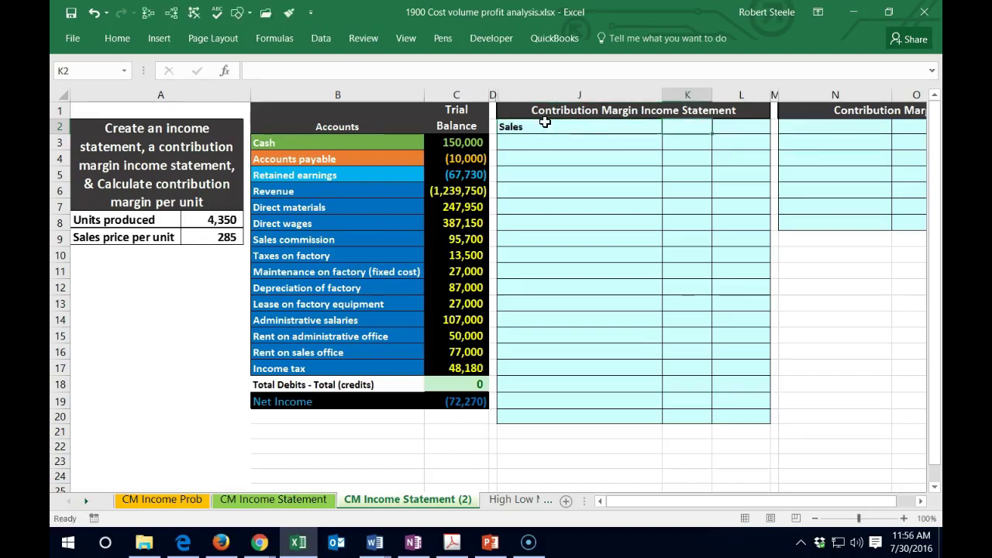
key(Tab)
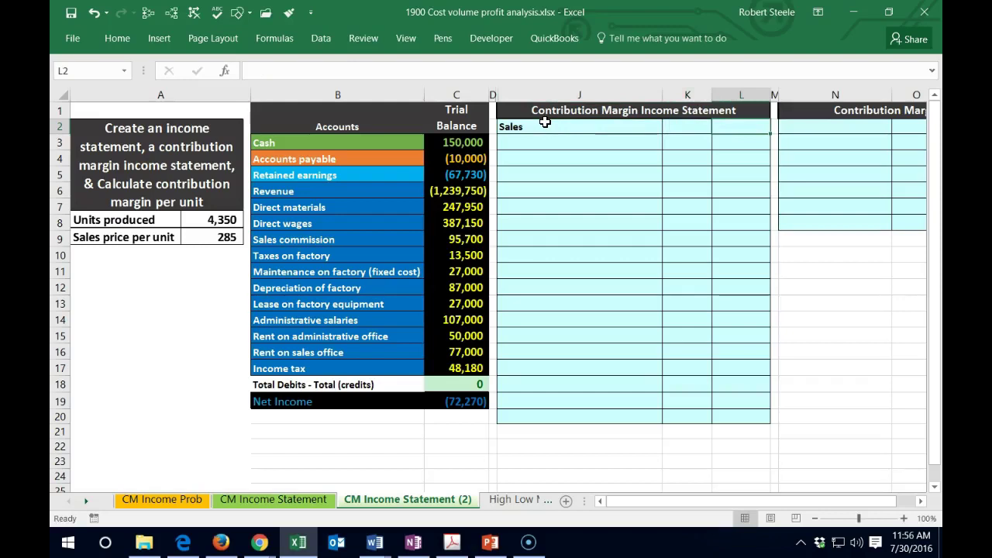
text(-)
click(455, 194)
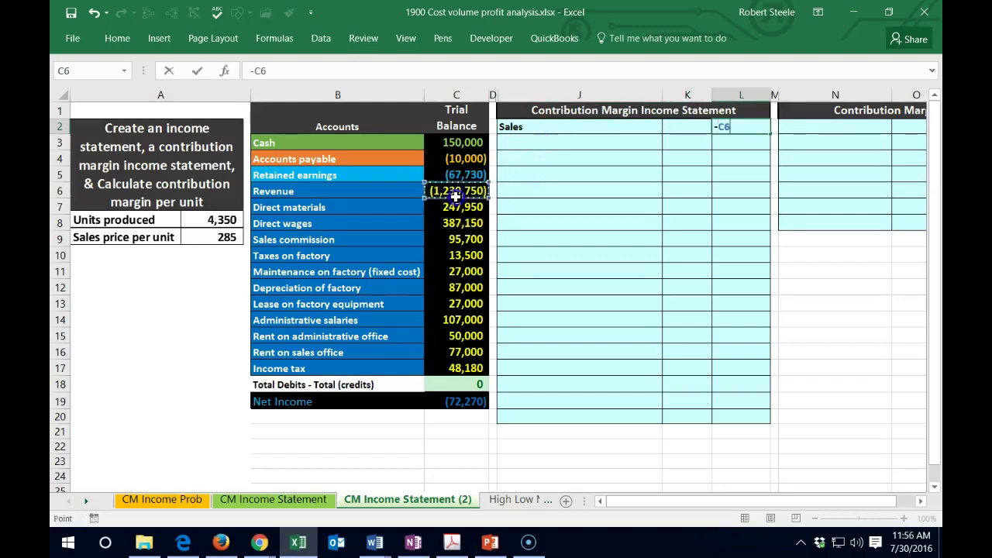
key(Return)
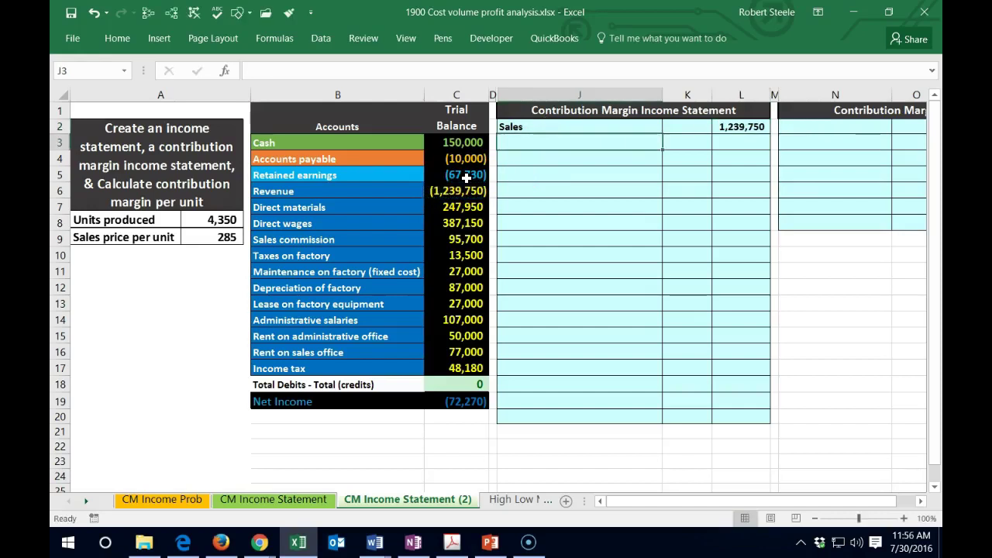
Step: Open the font color choices for the trial balance revenue amount in C6
click(453, 191)
right_click(444, 194)
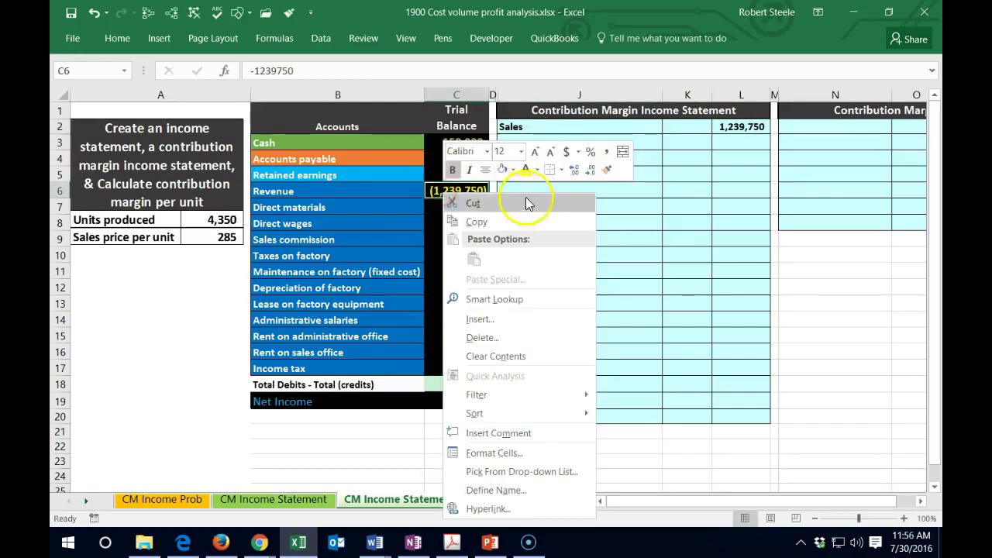
click(538, 170)
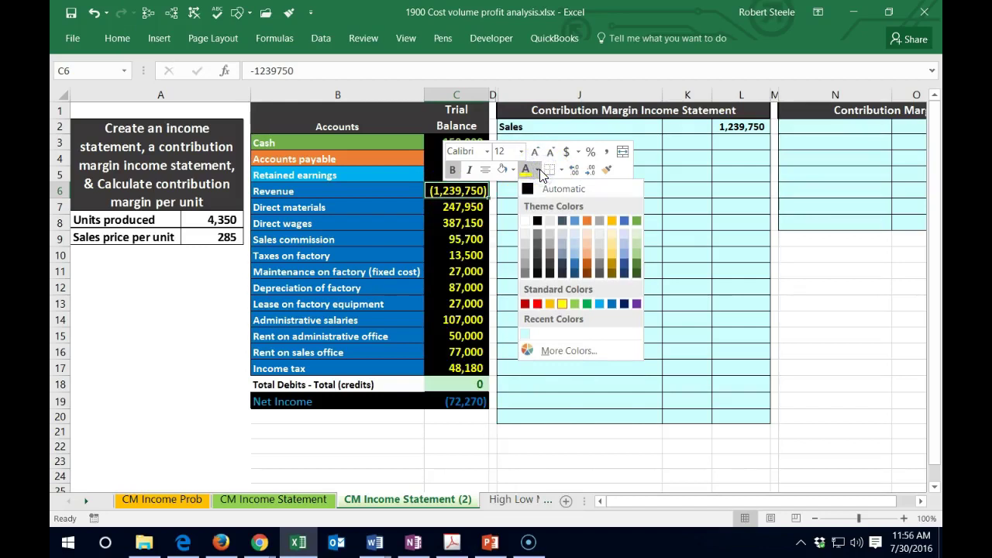